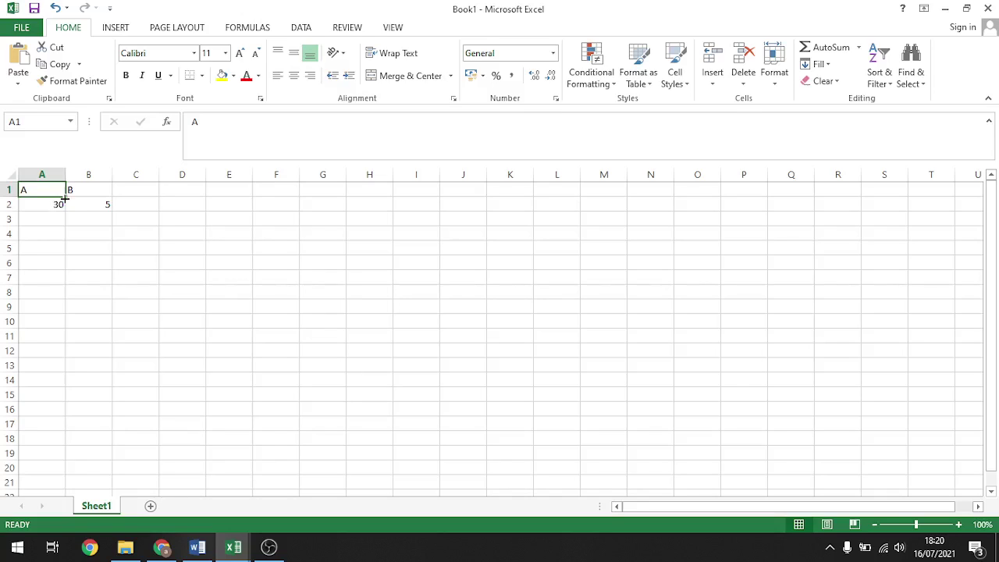
- Examine the worksheet's cells, numbered rows and lettered columns by selecting individual cells, cell ranges, and runs of row and column headings
{"action": "left_click", "coordinate": [77, 202]}
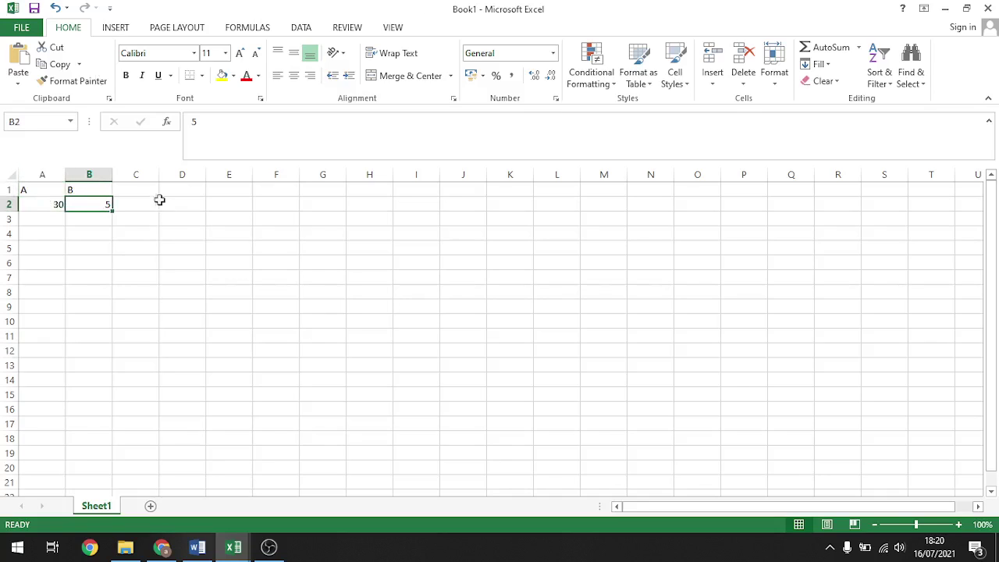
{"action": "left_click", "coordinate": [87, 218]}
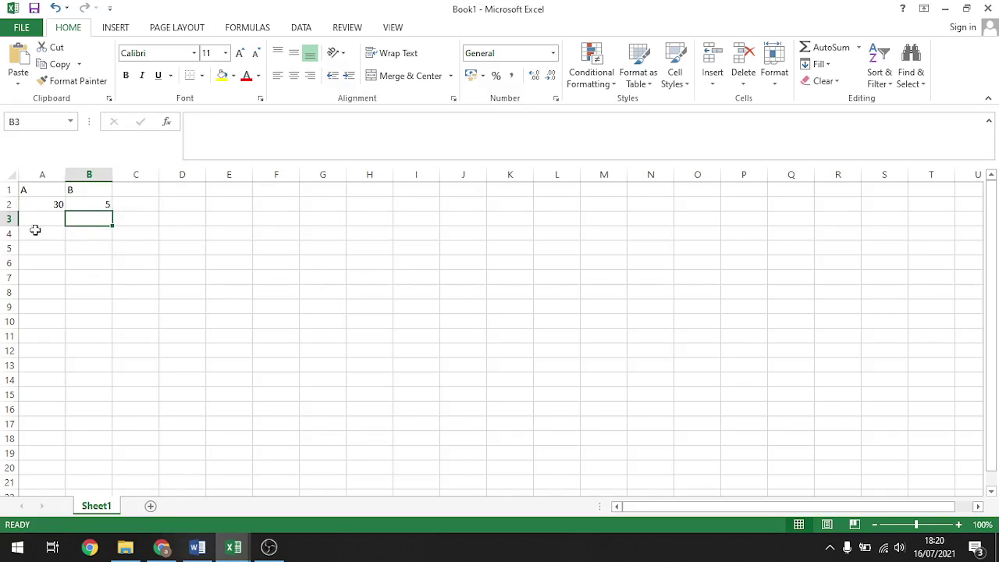
{"action": "left_click_drag", "start_coordinate": [30, 188], "coordinate": [267, 226]}
{"action": "left_click", "coordinate": [176, 285]}
{"action": "left_click_drag", "start_coordinate": [47, 190], "coordinate": [234, 292]}
{"action": "left_click", "coordinate": [167, 322]}
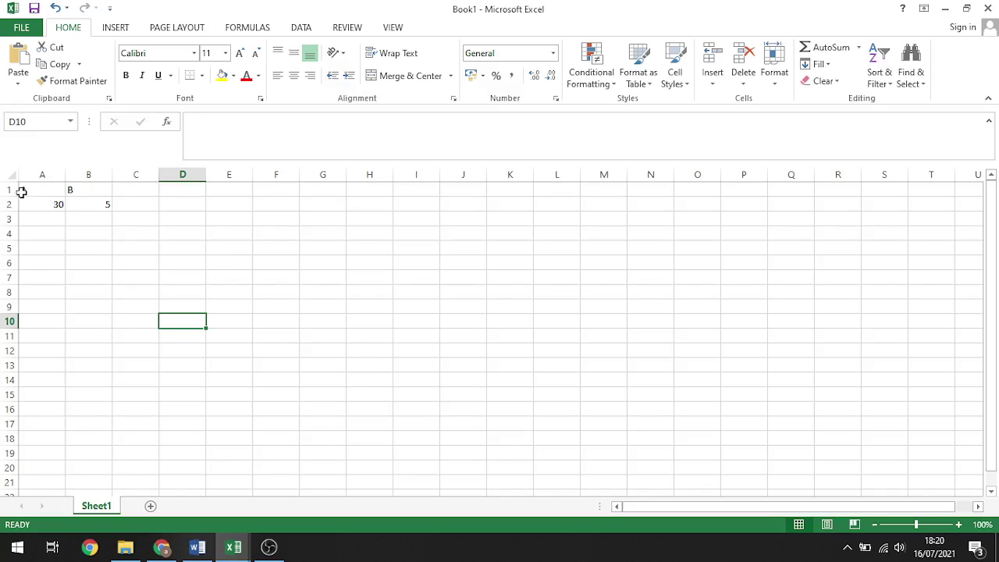
{"action": "left_click_drag", "start_coordinate": [10, 190], "coordinate": [4, 363]}
{"action": "left_click", "coordinate": [82, 291]}
{"action": "left_click_drag", "start_coordinate": [40, 167], "coordinate": [327, 192]}
{"action": "left_click", "coordinate": [250, 238]}
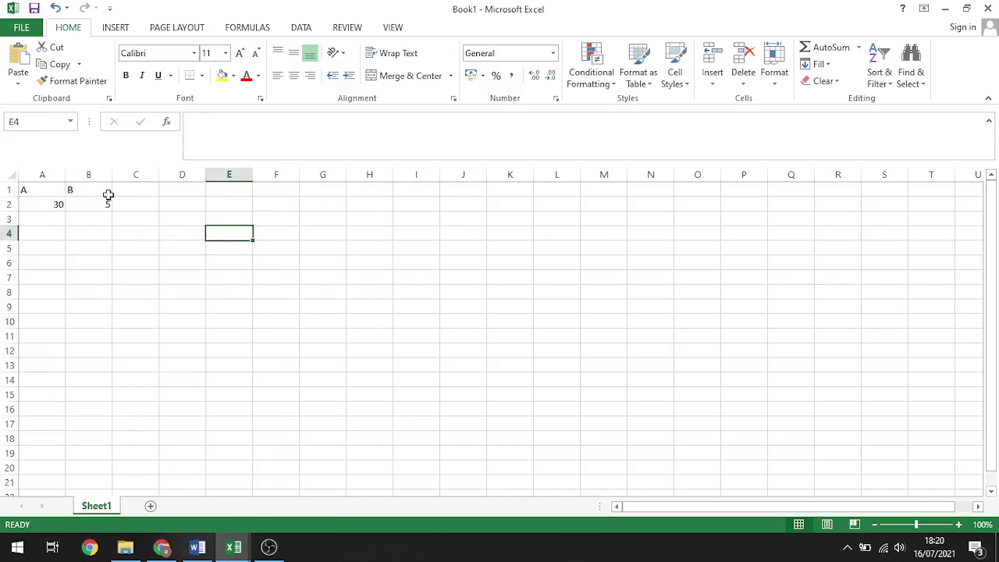
{"action": "left_click_drag", "start_coordinate": [8, 189], "coordinate": [8, 336]}
{"action": "left_click", "coordinate": [78, 206]}
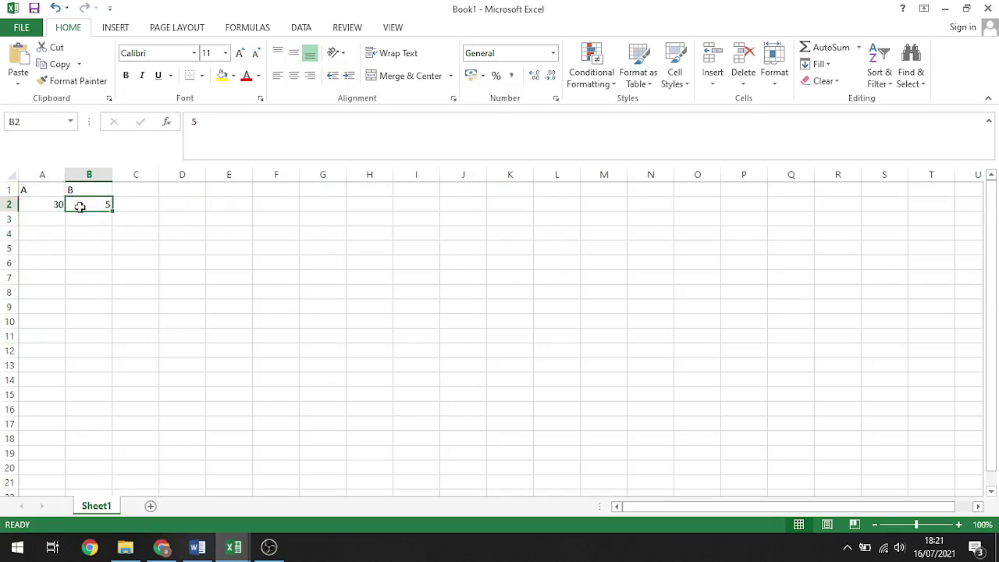
{"action": "left_click_drag", "start_coordinate": [40, 174], "coordinate": [280, 200]}
{"action": "left_click", "coordinate": [221, 273]}
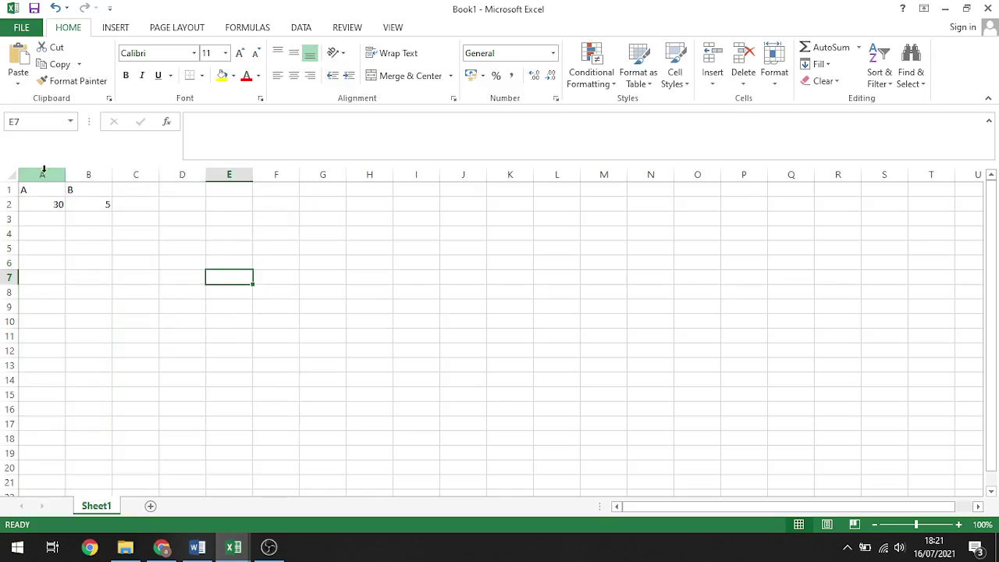
- Locate cell C3 through its column C and row 3 headings
{"action": "left_click", "coordinate": [121, 235]}
{"action": "left_click", "coordinate": [131, 219]}
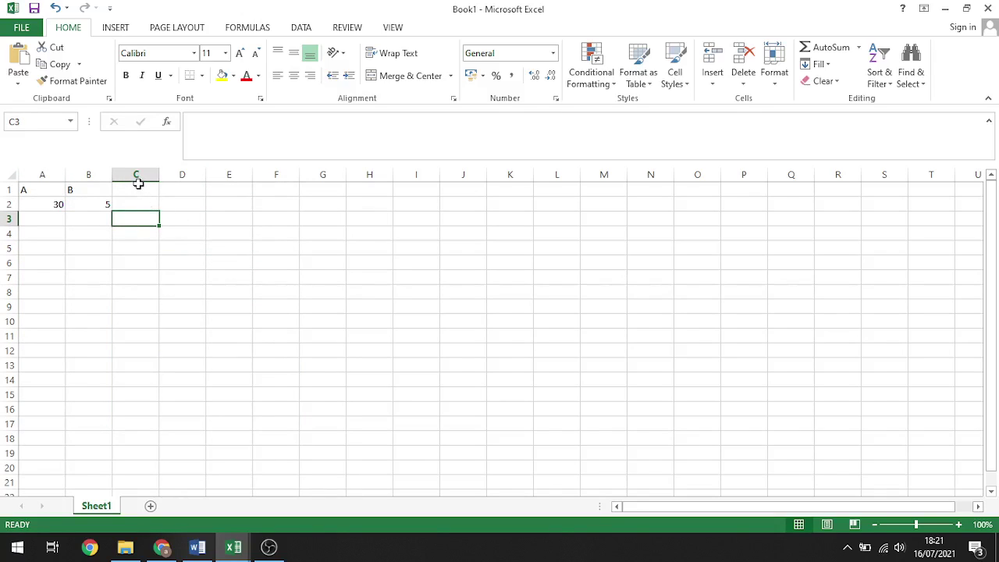
{"action": "left_click", "coordinate": [137, 182]}
{"action": "left_click", "coordinate": [7, 218]}
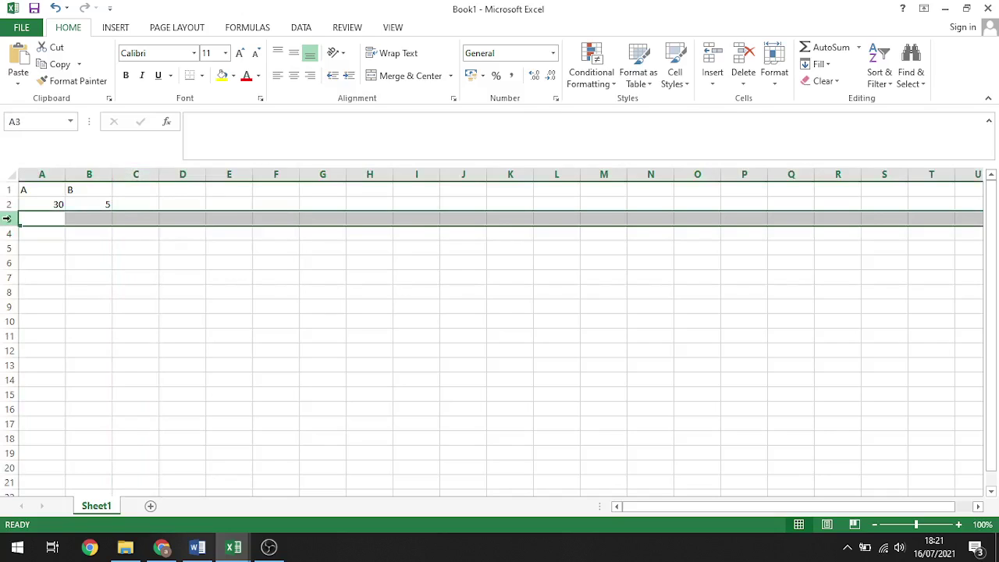
{"action": "left_click", "coordinate": [127, 219]}
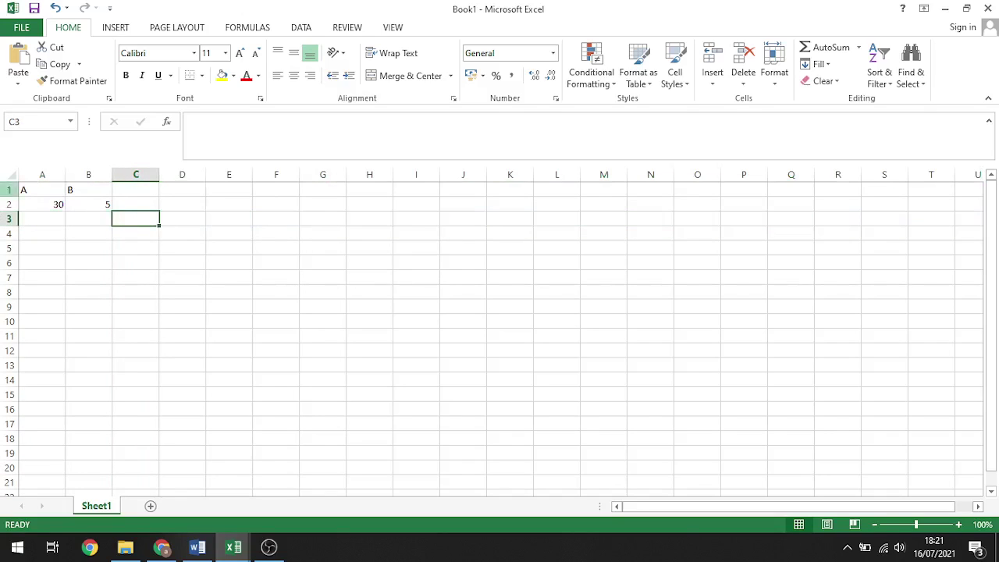
- Enter the example cell names A4, 0C, C0 and 4D in cells C6 to C9
{"action": "left_click", "coordinate": [118, 260]}
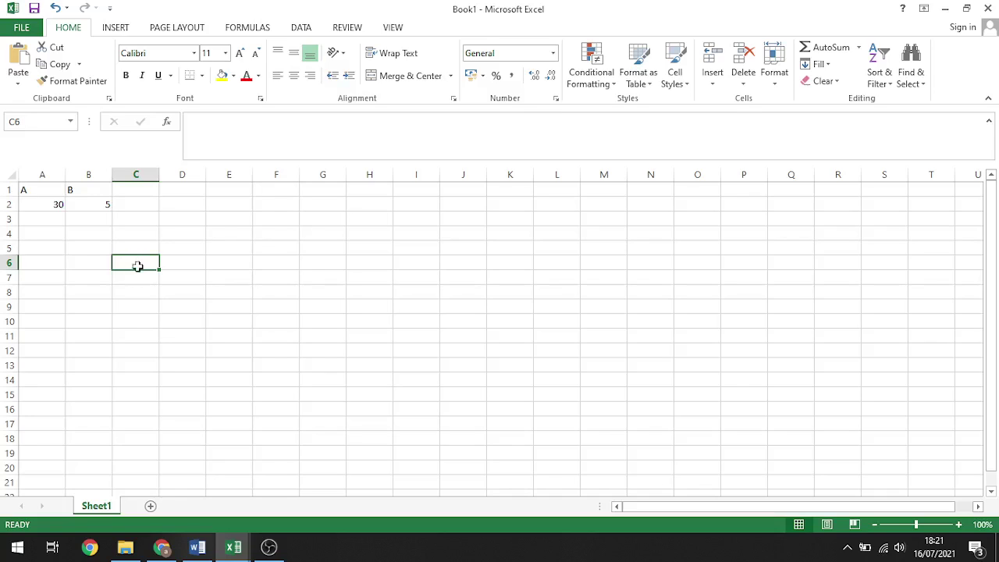
{"action": "type", "text": "A4"}
{"action": "key", "text": "Return"}
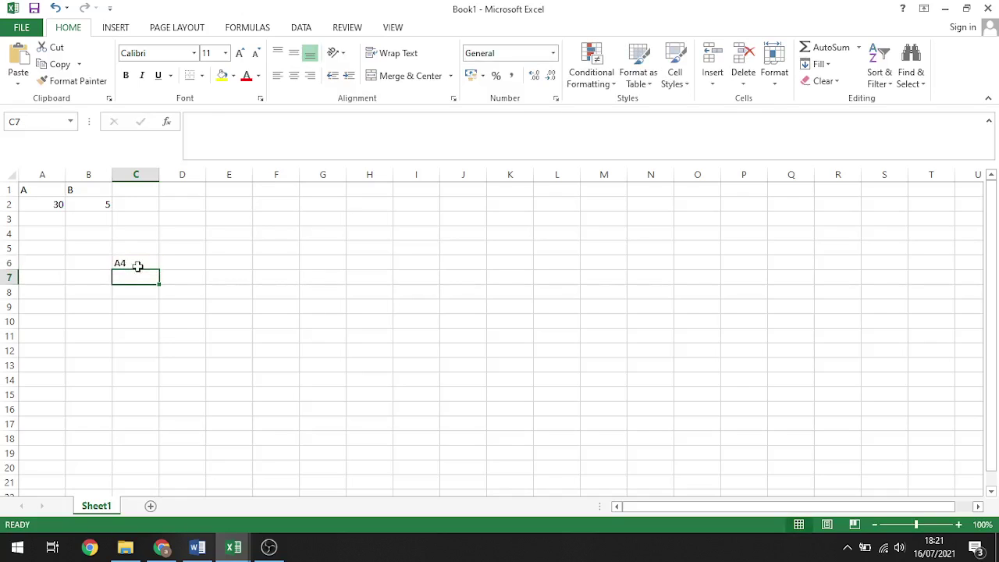
{"action": "type", "text": "0C"}
{"action": "key", "text": "Return"}
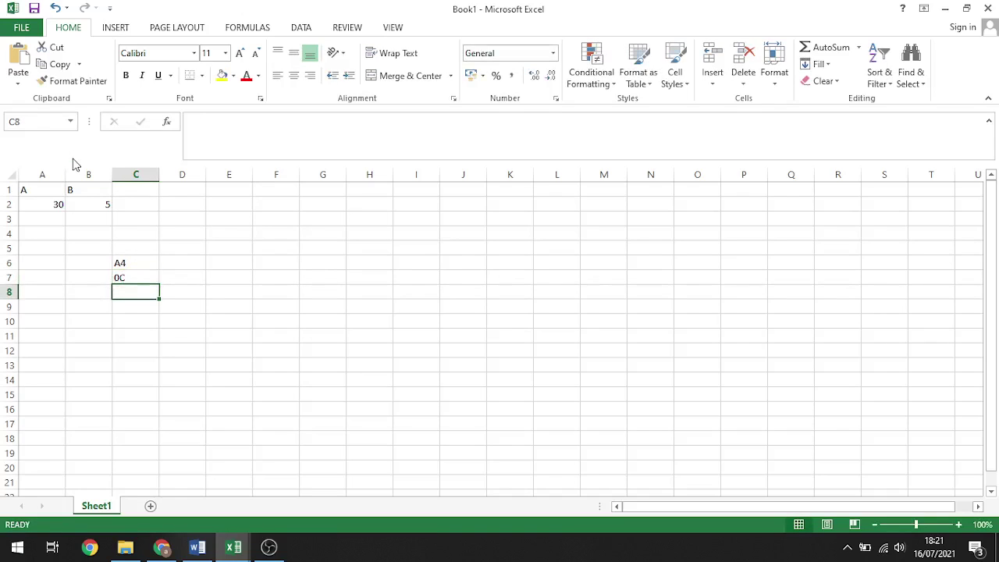
{"action": "type", "text": "C0"}
{"action": "key", "text": "Return"}
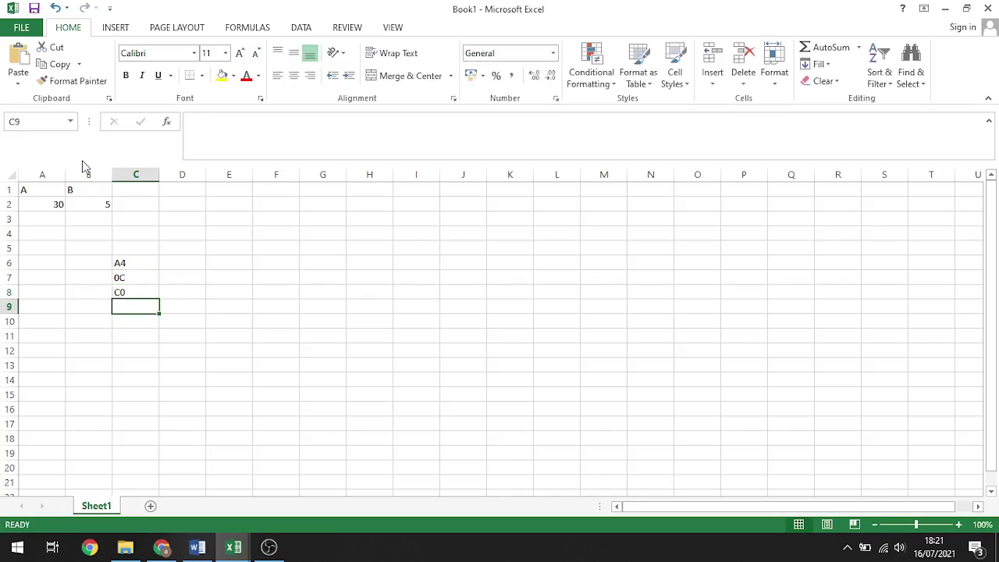
{"action": "type", "text": "4D"}
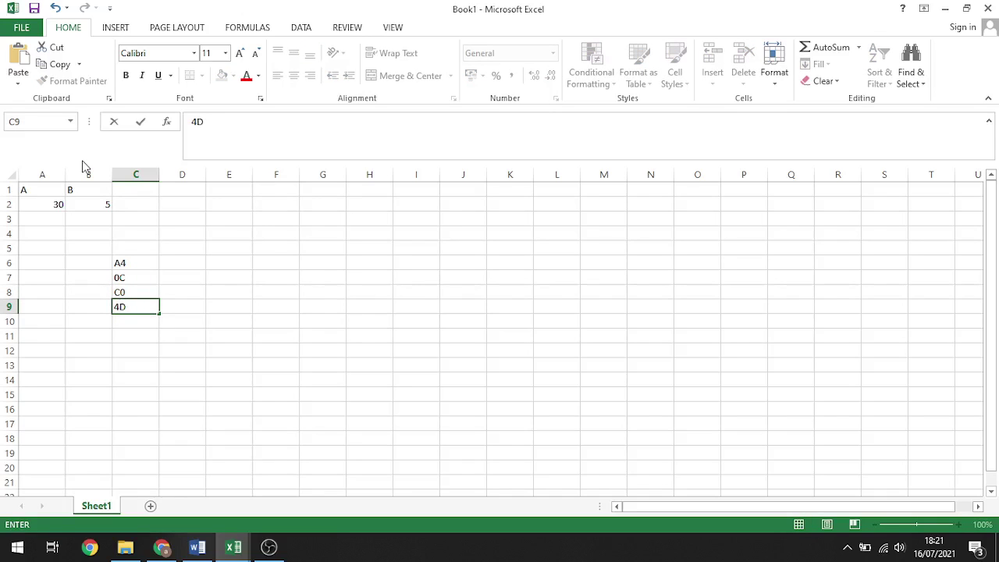
{"action": "key", "text": "Return"}
- Review the example cell names in C6 to C9, highlighting the 0 in cell C7's content
{"action": "left_click", "coordinate": [132, 266]}
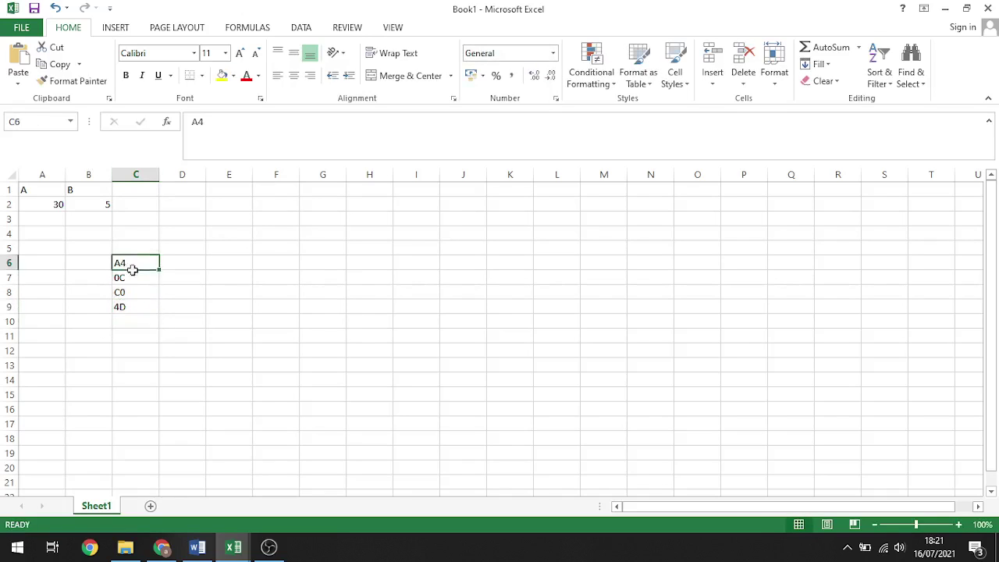
{"action": "left_click_drag", "start_coordinate": [131, 266], "coordinate": [134, 305]}
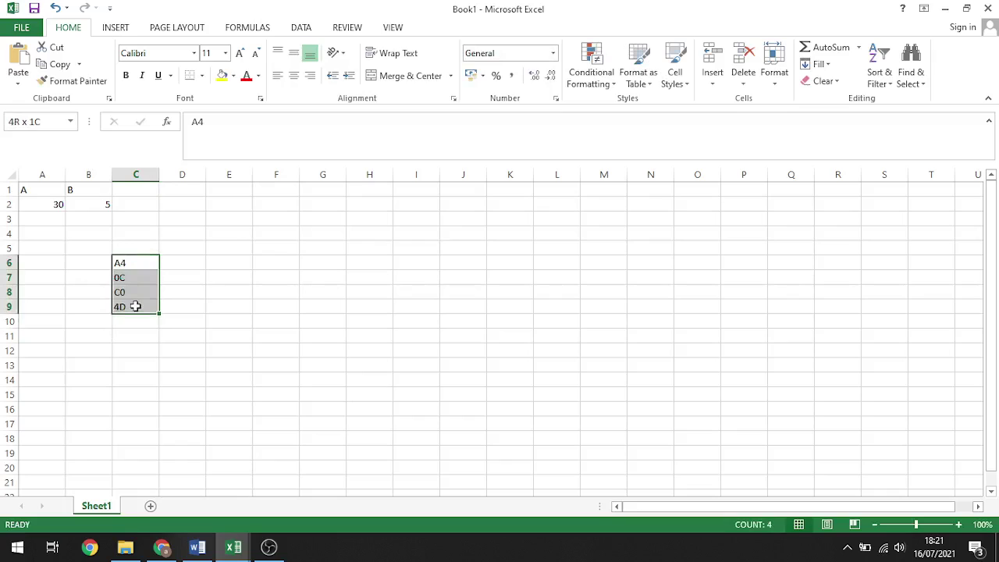
{"action": "left_click", "coordinate": [191, 269]}
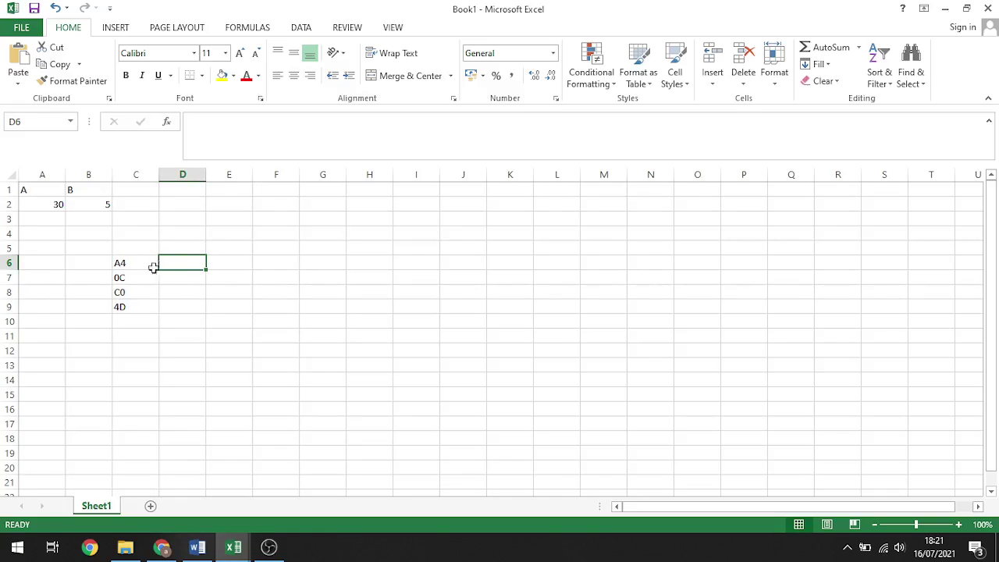
{"action": "left_click", "coordinate": [118, 262]}
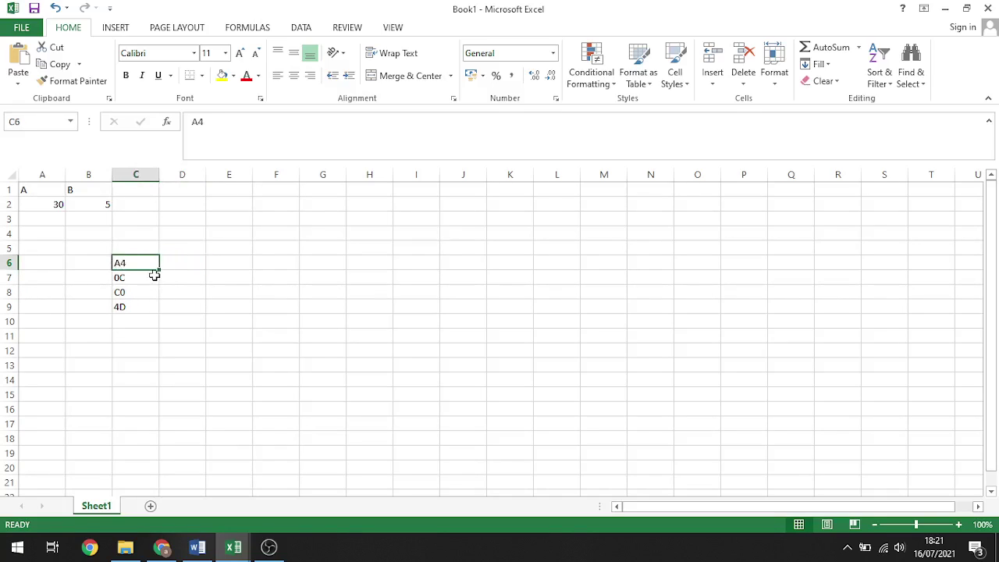
{"action": "left_click", "coordinate": [139, 279]}
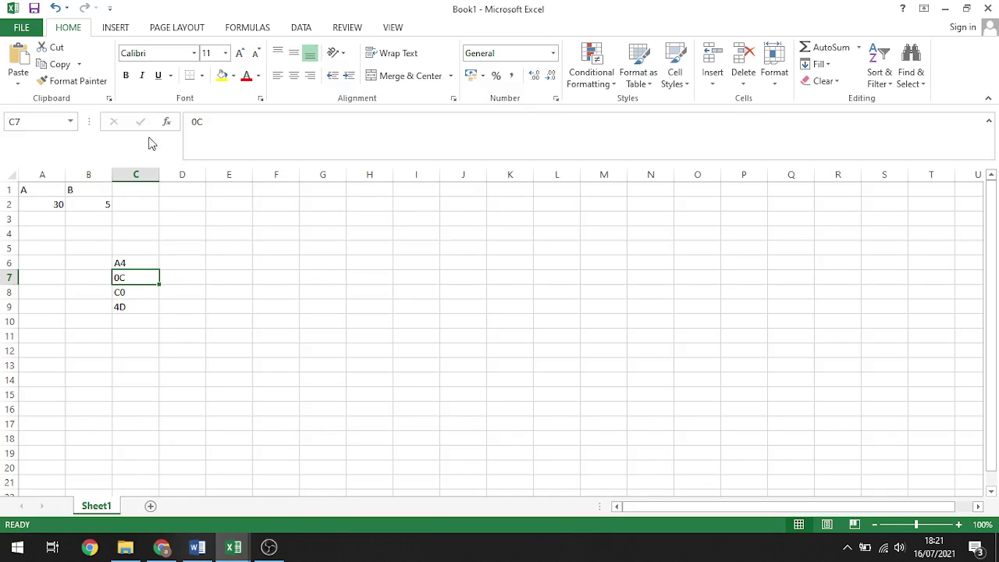
{"action": "left_click_drag", "start_coordinate": [192, 121], "coordinate": [196, 122]}
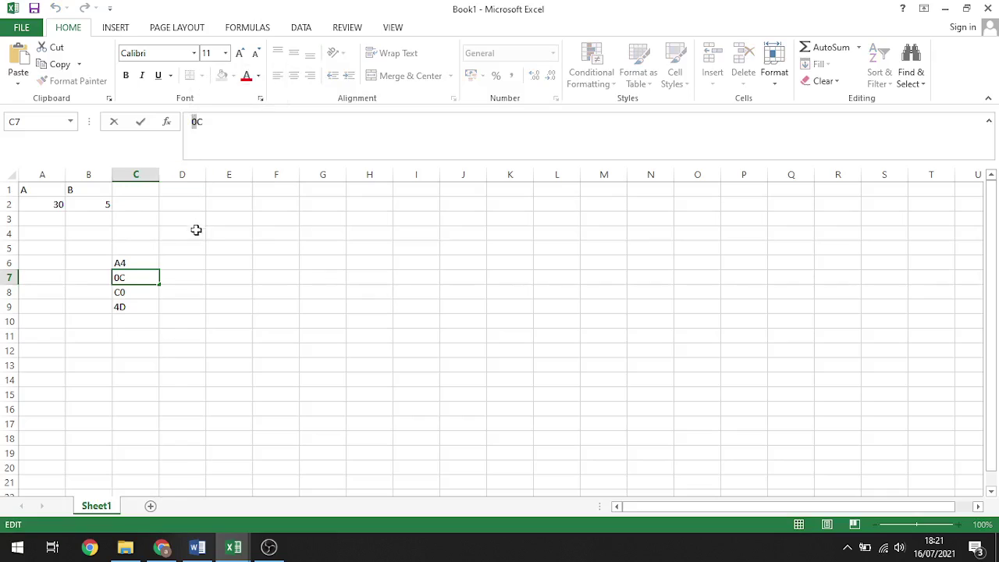
{"action": "left_click", "coordinate": [174, 283]}
{"action": "left_click", "coordinate": [139, 277]}
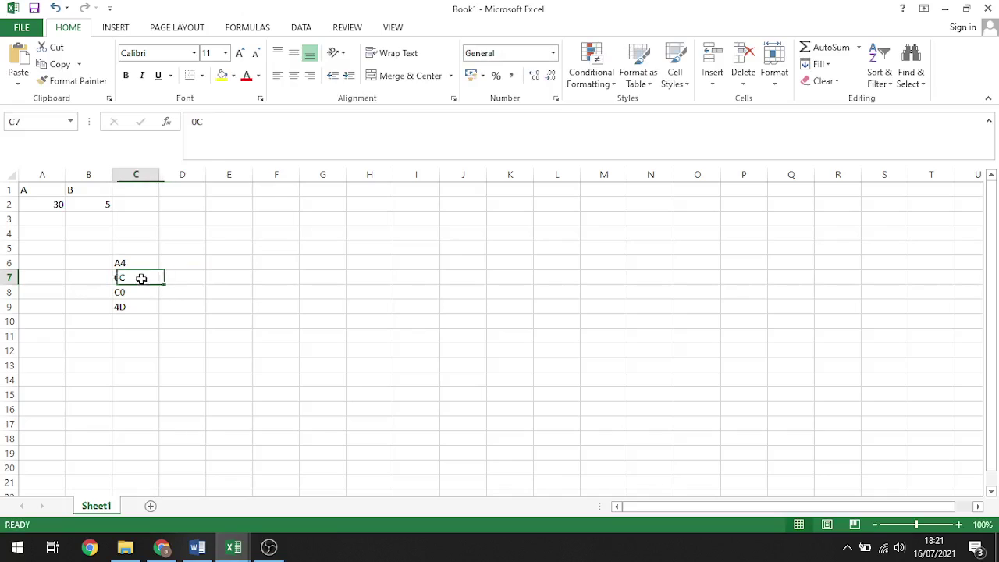
- Check the example names in C7 to C9 against the first row heading and first column heading
{"action": "left_click", "coordinate": [4, 190]}
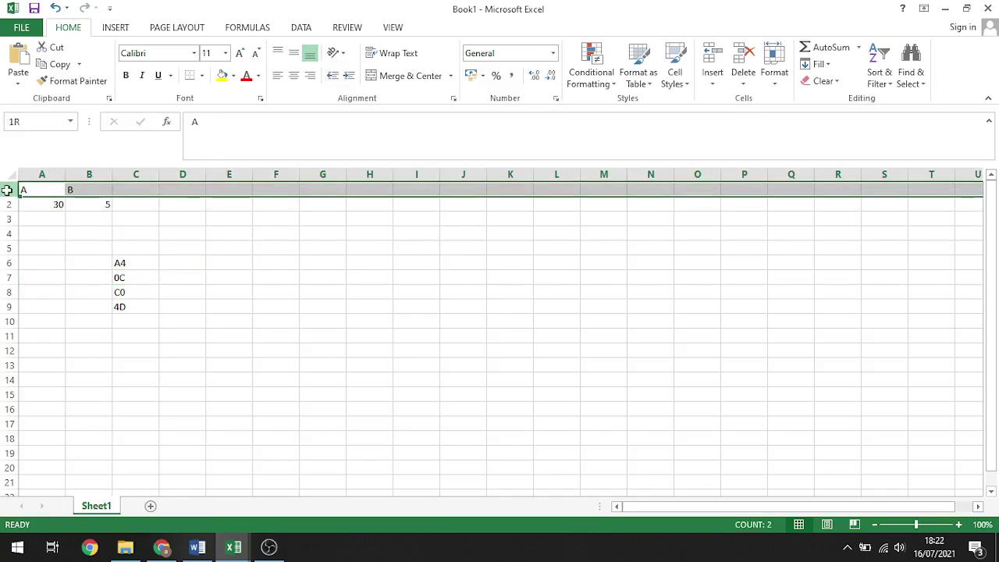
{"action": "left_click", "coordinate": [127, 278]}
{"action": "left_click", "coordinate": [6, 190]}
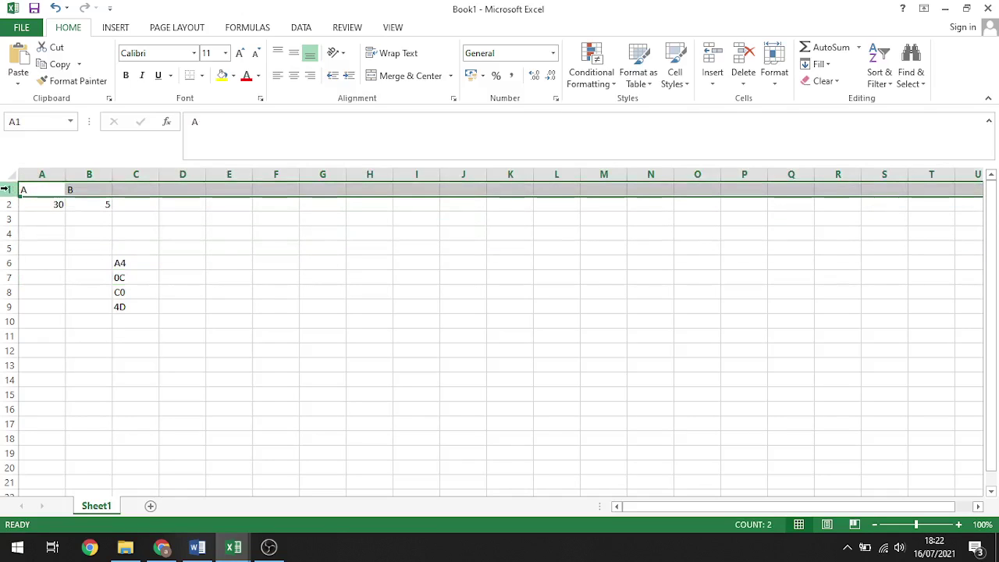
{"action": "left_click", "coordinate": [48, 174]}
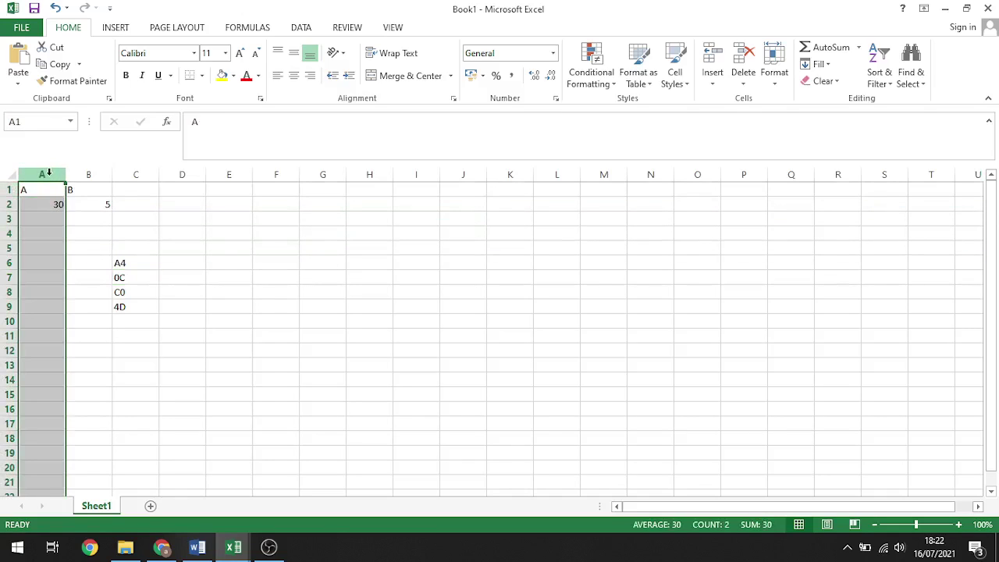
{"action": "left_click", "coordinate": [125, 278]}
{"action": "left_click", "coordinate": [131, 294]}
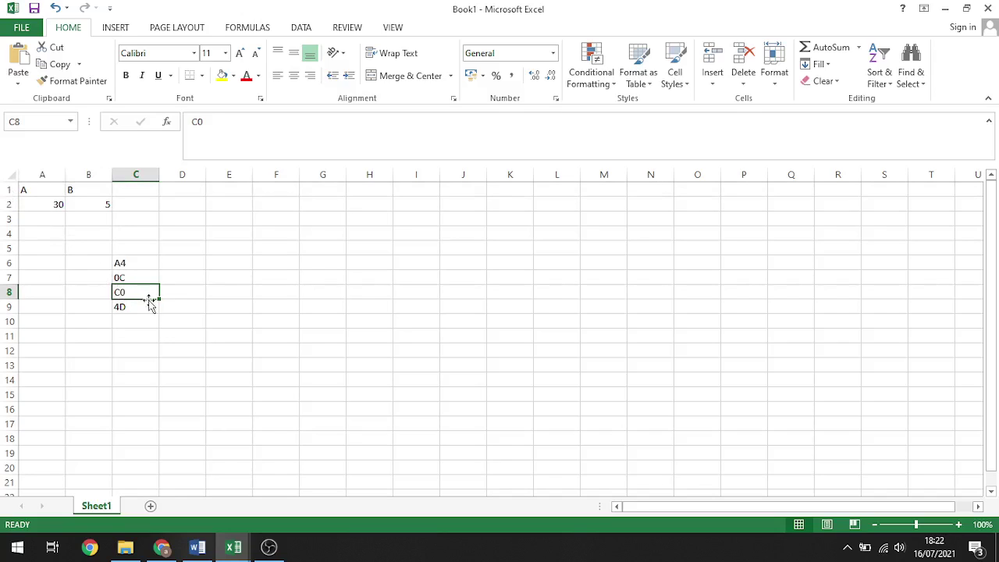
{"action": "left_click", "coordinate": [128, 276]}
{"action": "left_click", "coordinate": [131, 295]}
{"action": "left_click", "coordinate": [132, 306]}
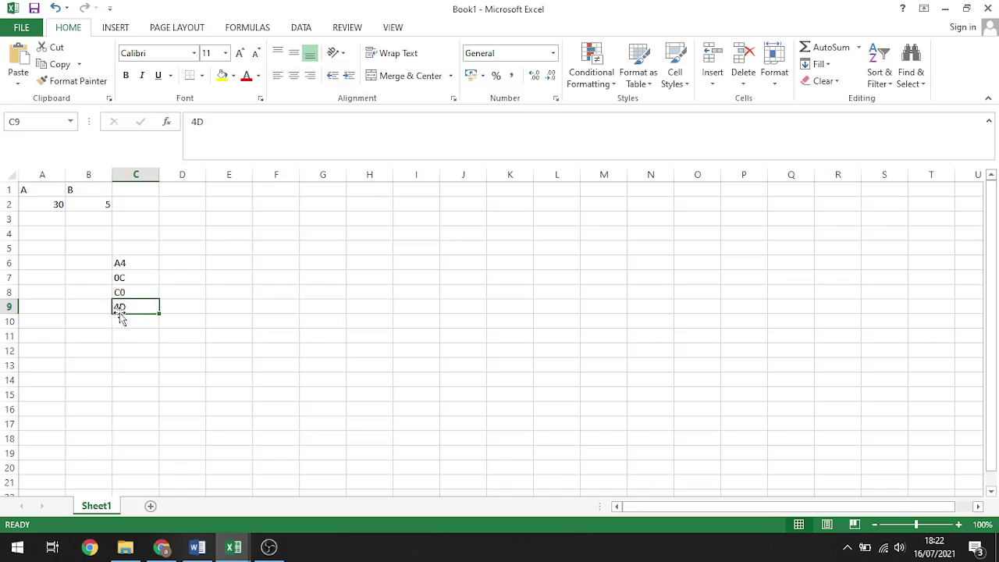
{"action": "left_click", "coordinate": [139, 333]}
- Delete the example cell names from column C, rows 5 to 9
{"action": "left_click_drag", "start_coordinate": [123, 263], "coordinate": [125, 308]}
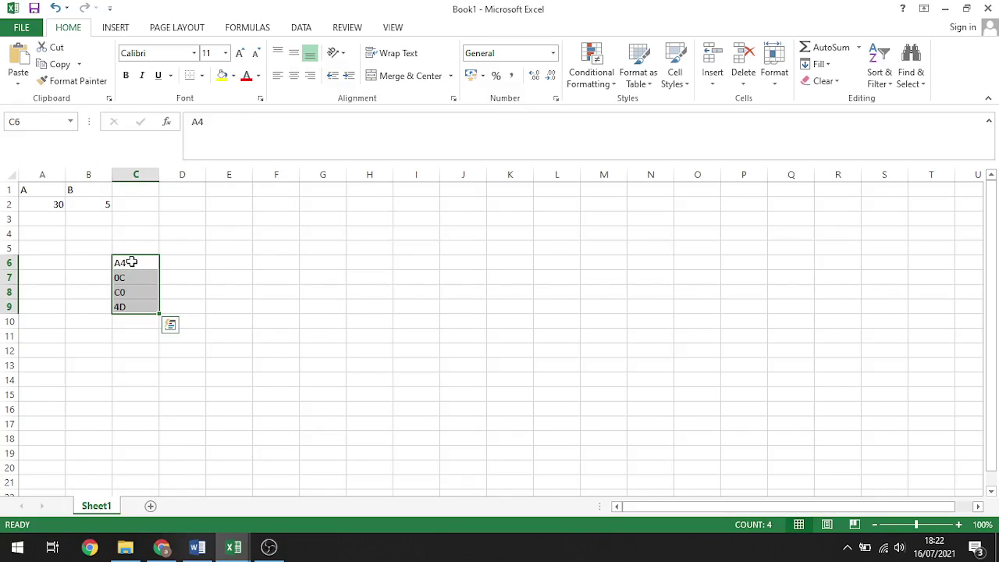
{"action": "left_click", "coordinate": [127, 262]}
{"action": "left_click_drag", "start_coordinate": [127, 249], "coordinate": [133, 299]}
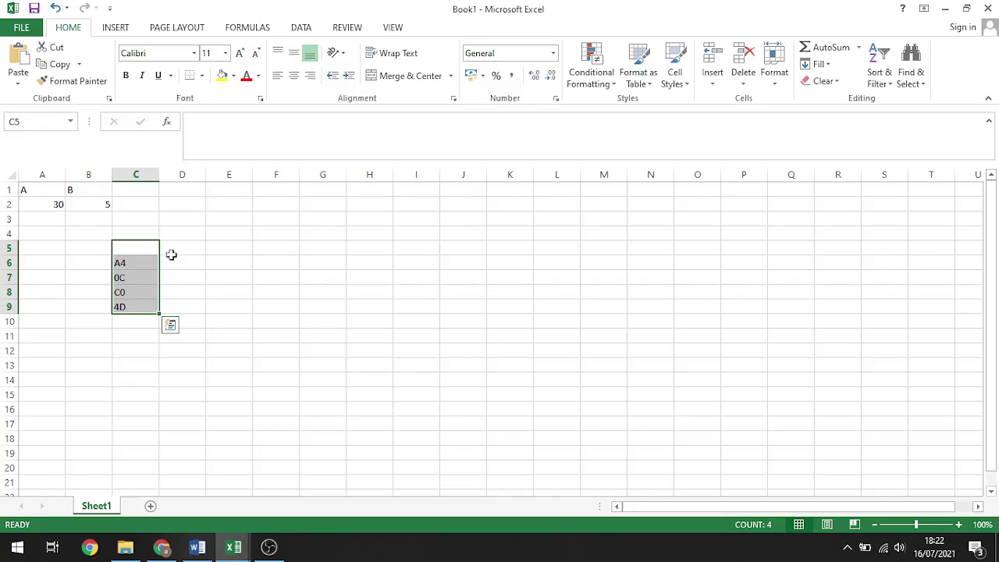
{"action": "key", "text": "Delete"}
{"action": "left_click", "coordinate": [223, 251]}
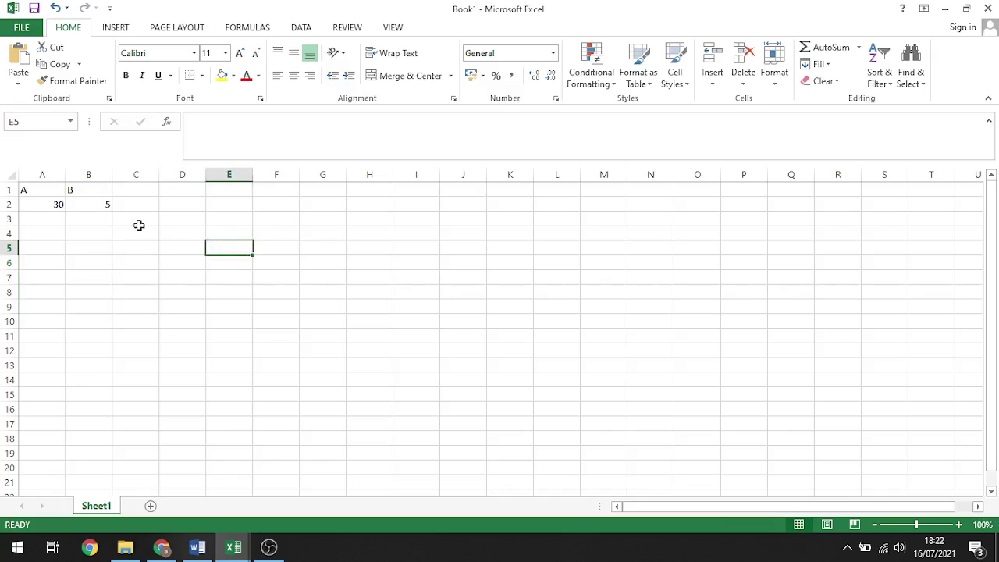
- Review the A and B headings and the number beneath each in cells A1 to B2
{"action": "left_click", "coordinate": [37, 189]}
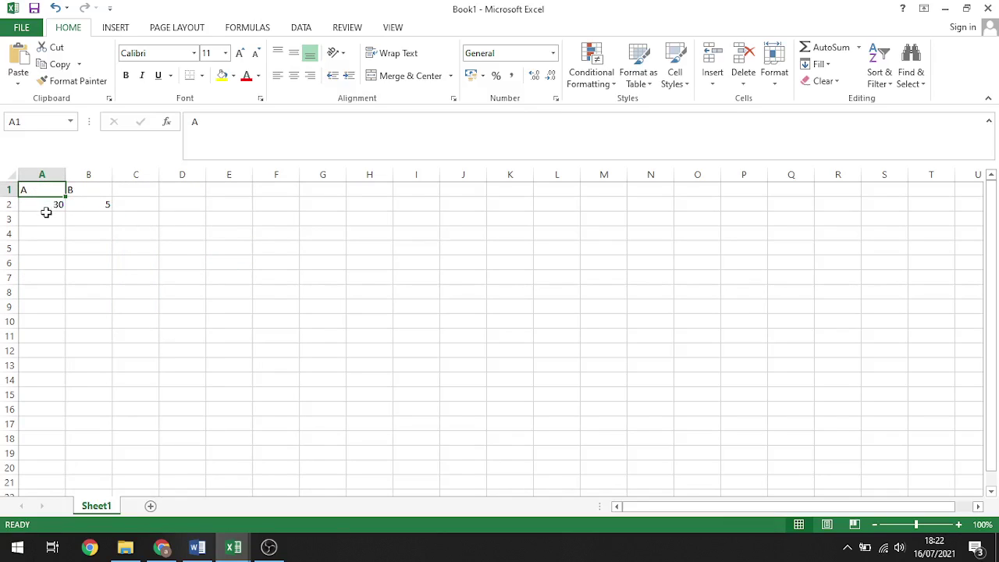
{"action": "left_click", "coordinate": [47, 221]}
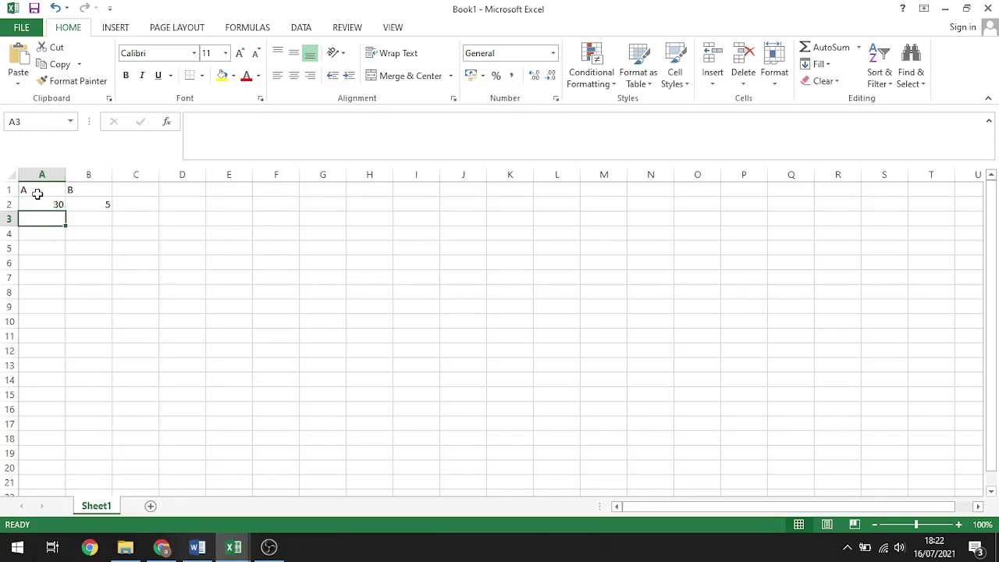
{"action": "left_click", "coordinate": [37, 192]}
{"action": "left_click", "coordinate": [43, 206]}
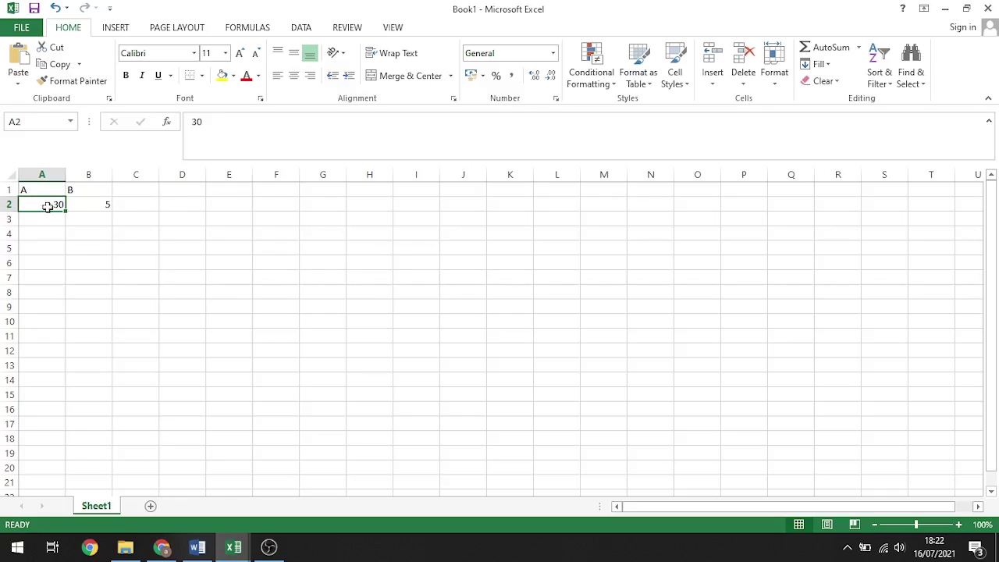
{"action": "left_click", "coordinate": [98, 192]}
{"action": "left_click", "coordinate": [97, 204]}
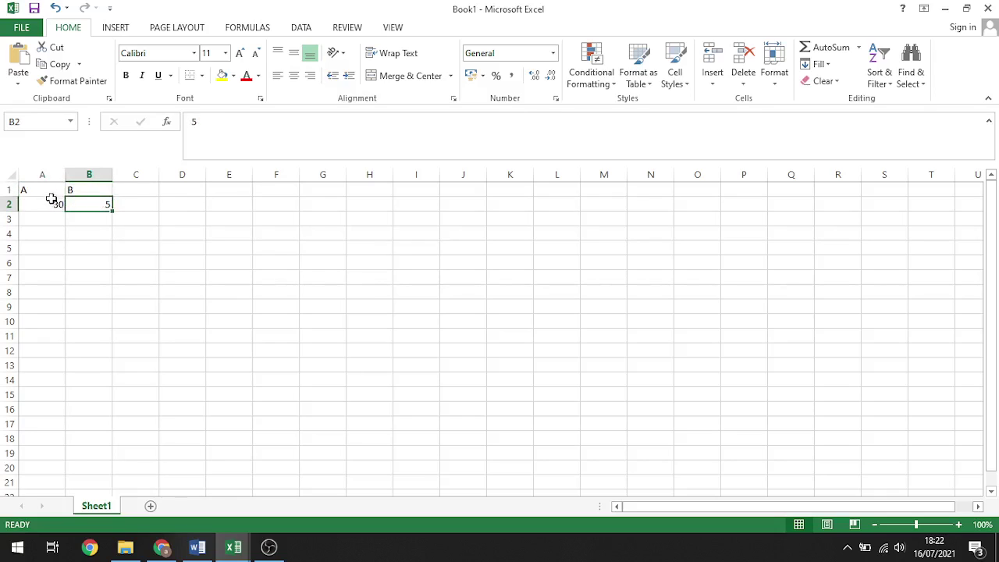
- Make the headings in A1 and B1 bold and centre them horizontally and vertically
{"action": "left_click_drag", "start_coordinate": [49, 189], "coordinate": [93, 189]}
{"action": "left_click", "coordinate": [295, 75]}
{"action": "left_click", "coordinate": [294, 52]}
{"action": "left_click", "coordinate": [126, 75]}
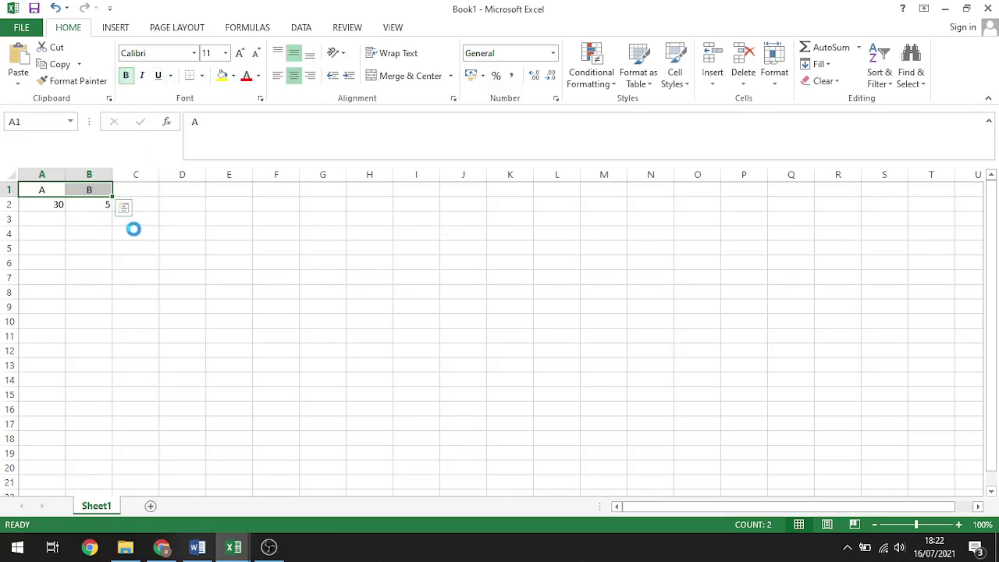
{"action": "left_click", "coordinate": [156, 208]}
- Centre the values in A2 and B2 horizontally and vertically
{"action": "left_click_drag", "start_coordinate": [49, 203], "coordinate": [100, 203]}
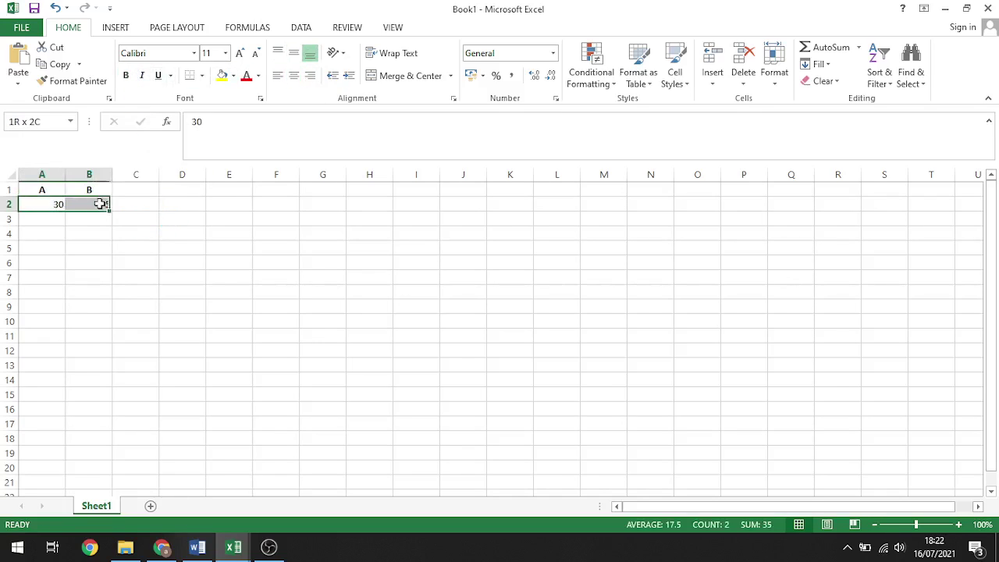
{"action": "left_click", "coordinate": [293, 75]}
{"action": "left_click", "coordinate": [293, 53]}
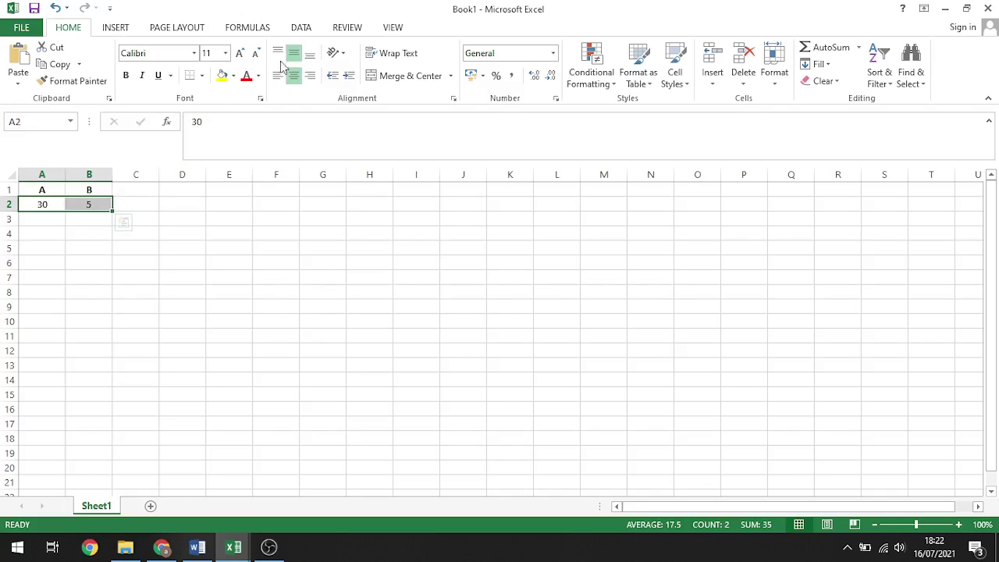
{"action": "left_click", "coordinate": [223, 255]}
- Enter A+B as the heading in cell C1
{"action": "left_click", "coordinate": [132, 192]}
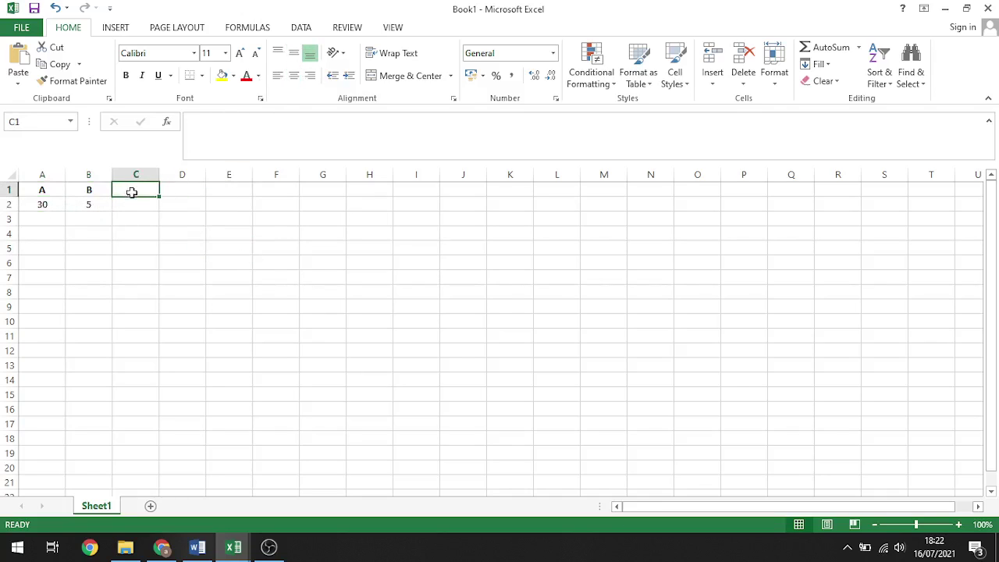
{"action": "type", "text": "A+B"}
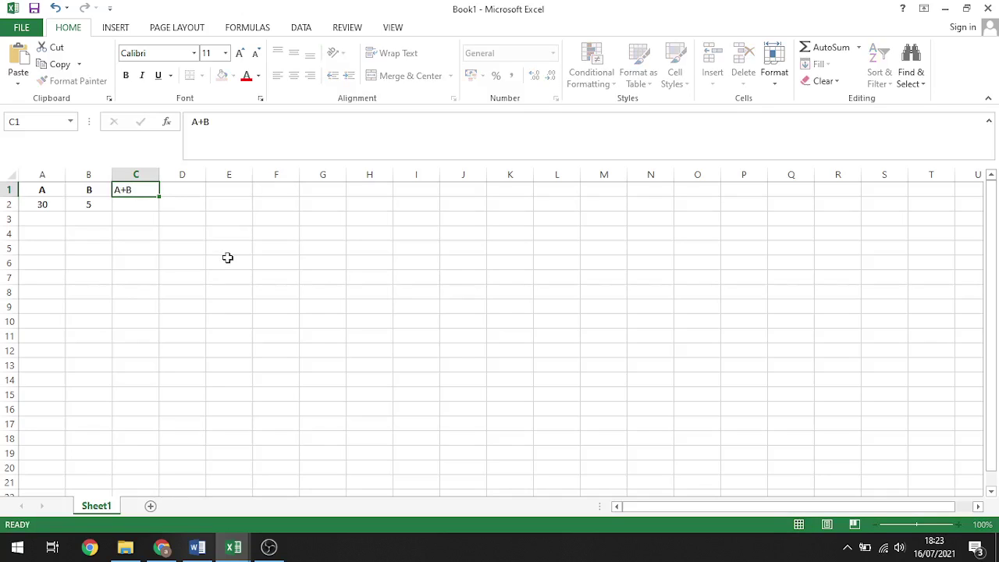
{"action": "key", "text": "Return"}
- Add the A and B values in cell C2 with the formula =A2+B2, referencing both cells
{"action": "type", "text": "="}
{"action": "left_click", "coordinate": [39, 203]}
{"action": "type", "text": "+"}
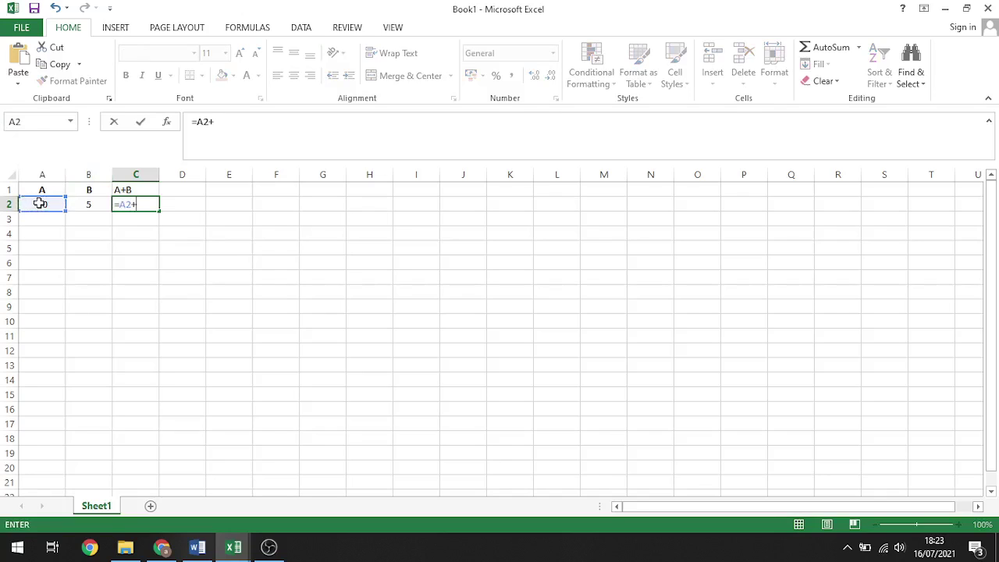
{"action": "left_click", "coordinate": [91, 208]}
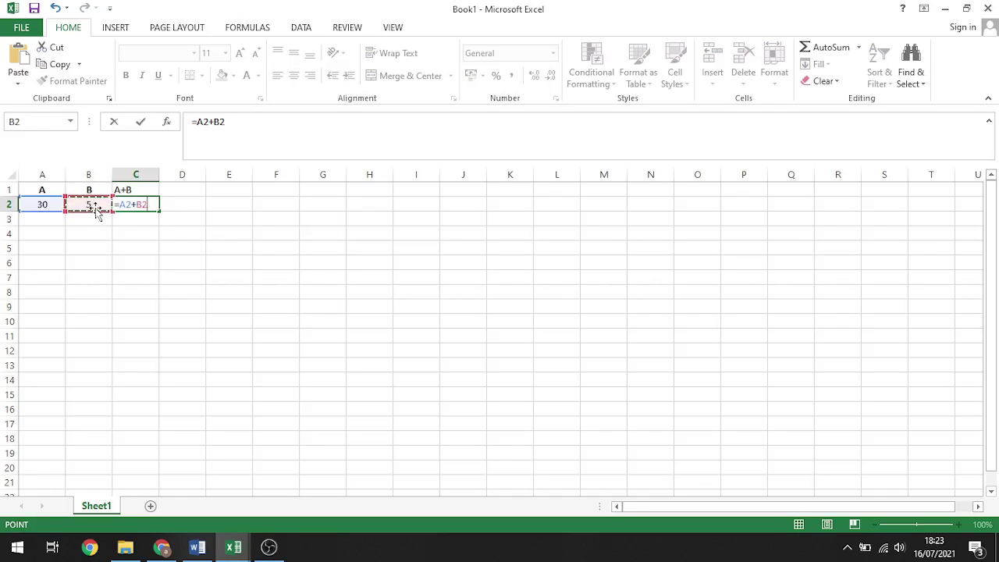
{"action": "key", "text": "Return"}
{"action": "left_click", "coordinate": [142, 202]}
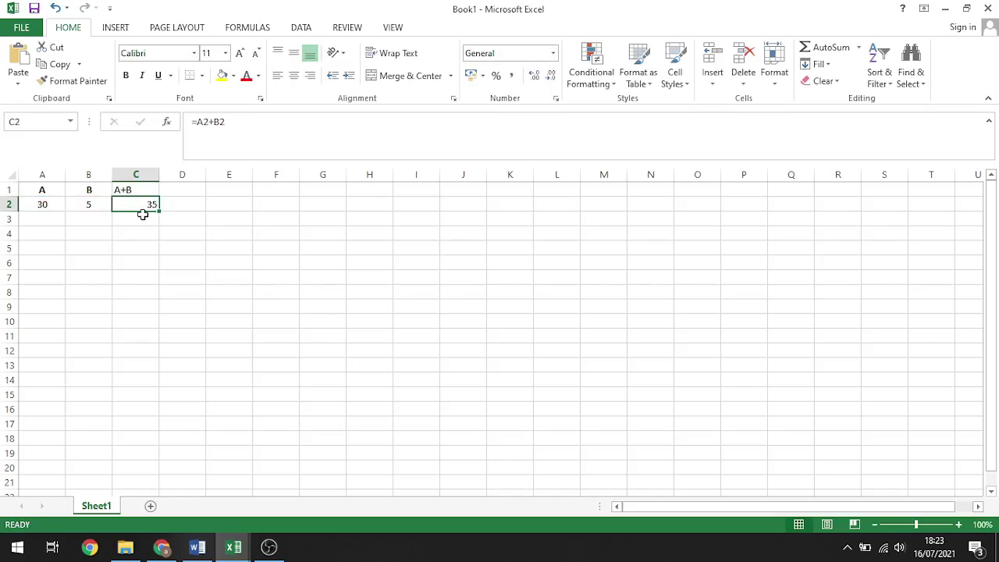
{"action": "left_click", "coordinate": [127, 217]}
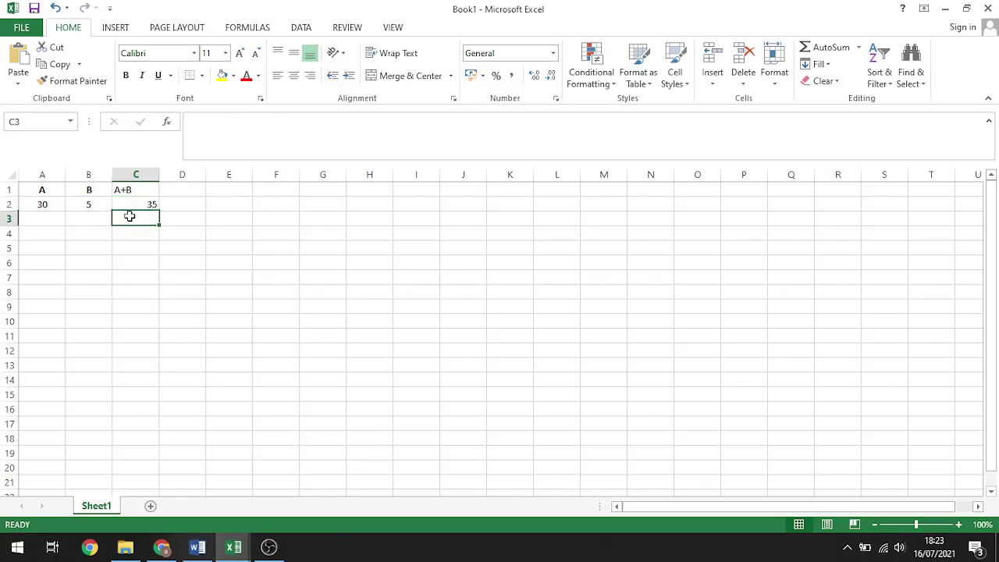
{"action": "left_click", "coordinate": [37, 219]}
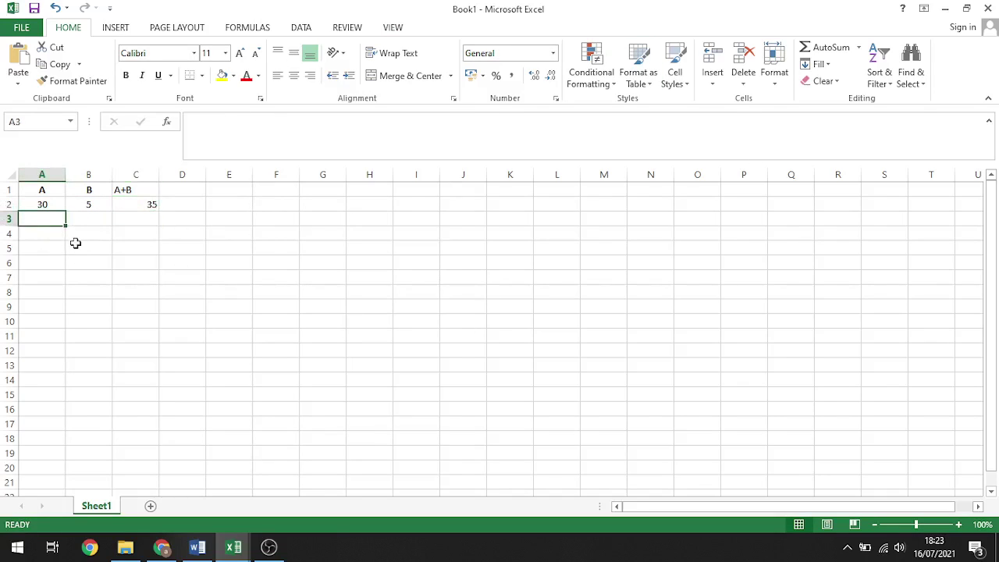
- Enter a phone number that starts with a zero in cell A5 as a plain number
{"action": "left_click", "coordinate": [44, 248]}
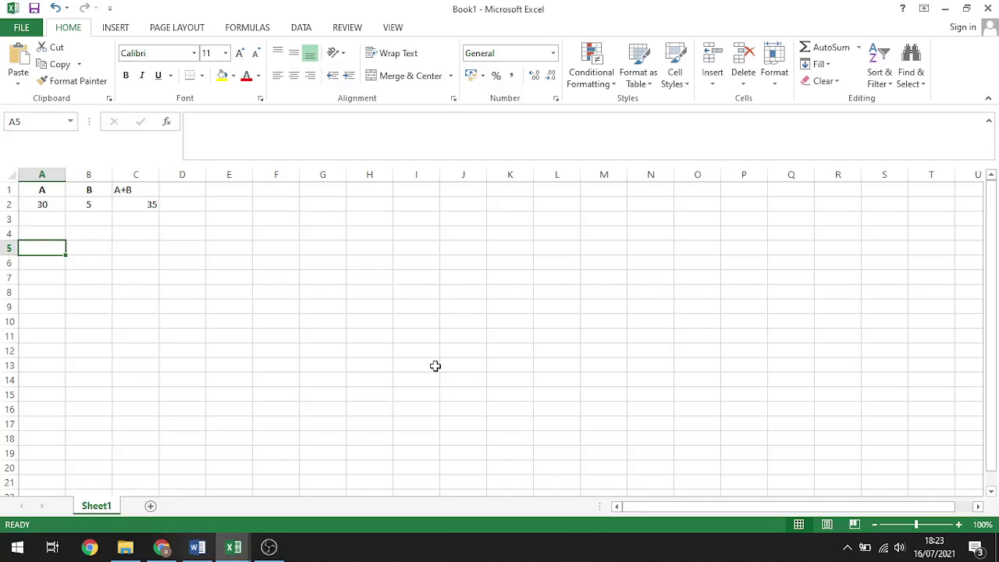
{"action": "type", "text": "087"}
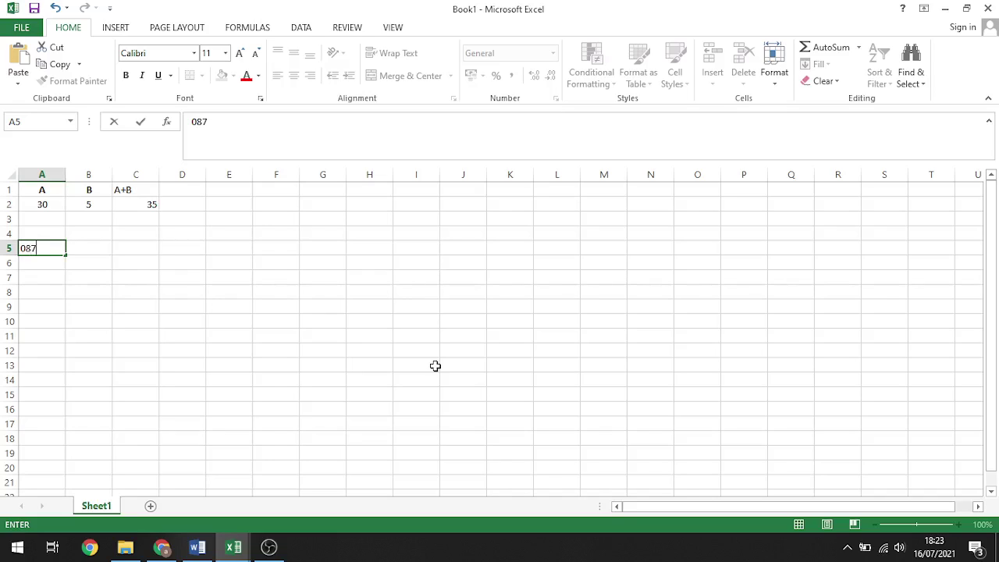
{"action": "type", "text": "00121"}
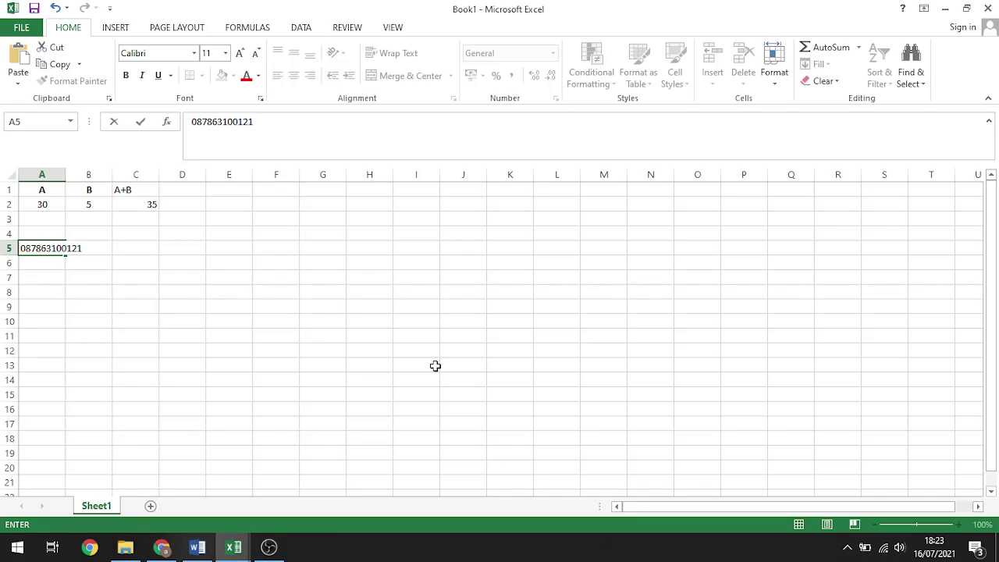
{"action": "key", "text": "Return"}
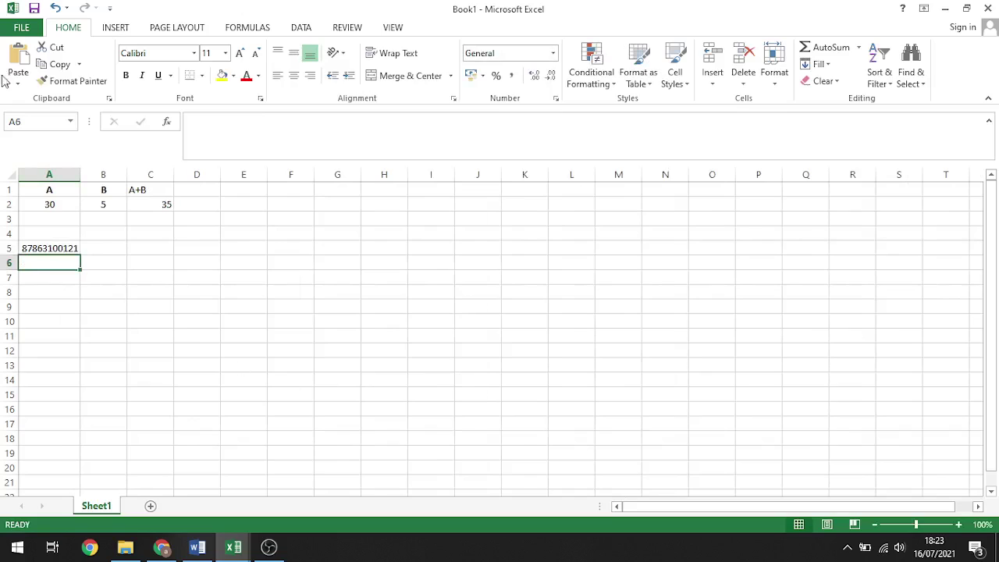
- Turn the phone number in A5 into text by prefixing it with an apostrophe and restoring its leading zero
{"action": "left_click", "coordinate": [33, 246]}
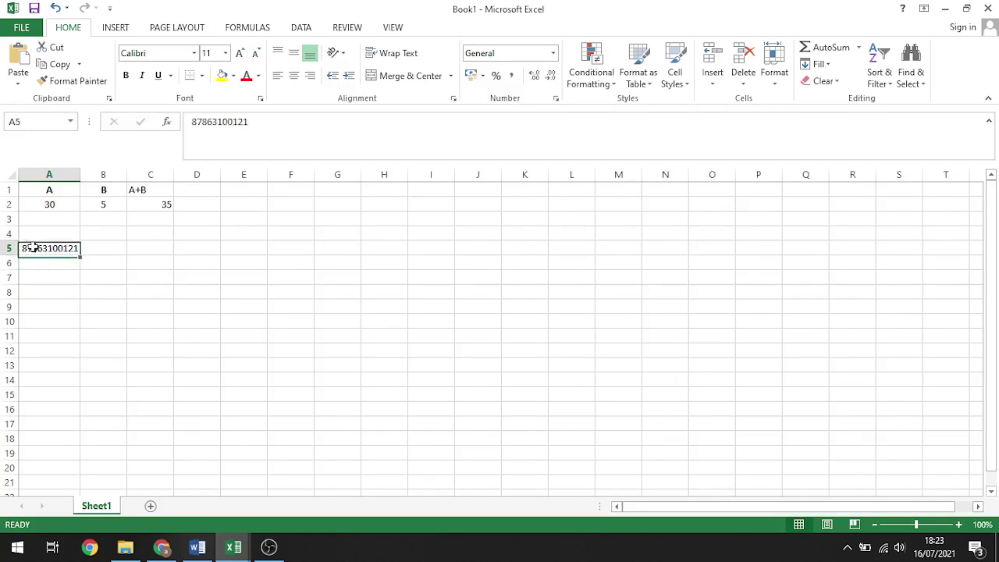
{"action": "left_click", "coordinate": [188, 122]}
{"action": "type", "text": "'"}
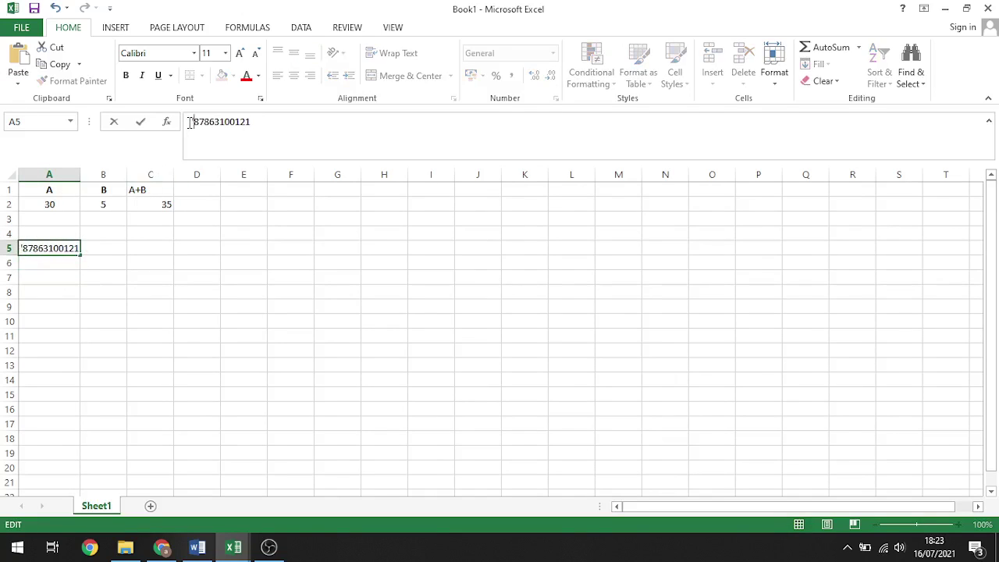
{"action": "type", "text": "0"}
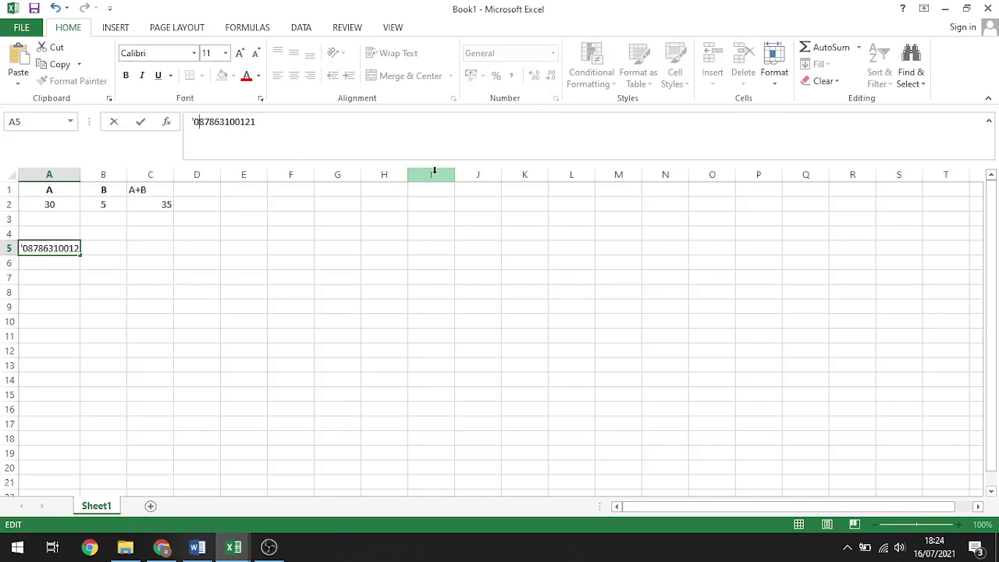
{"action": "key", "text": "Return"}
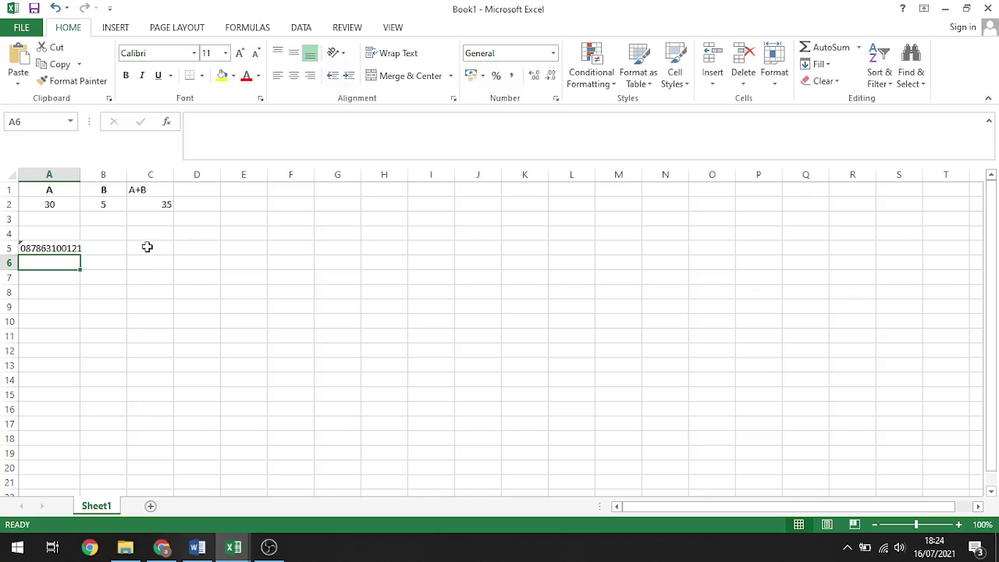
- Enter '01 in cell C5 as text with a leading zero
{"action": "left_click", "coordinate": [146, 249]}
{"action": "type", "text": "'0"}
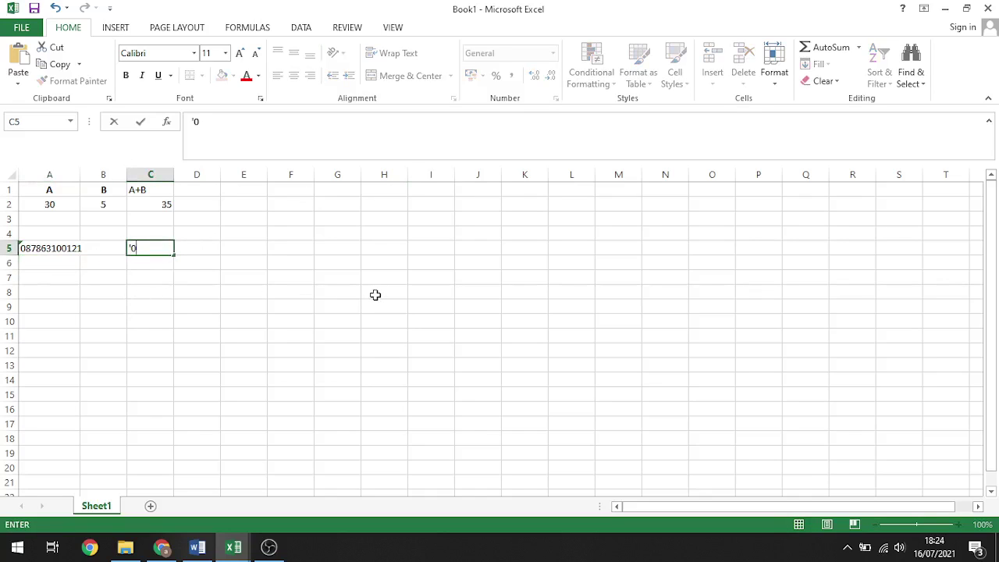
{"action": "type", "text": "1"}
{"action": "key", "text": "Left"}
{"action": "type", "text": "0"}
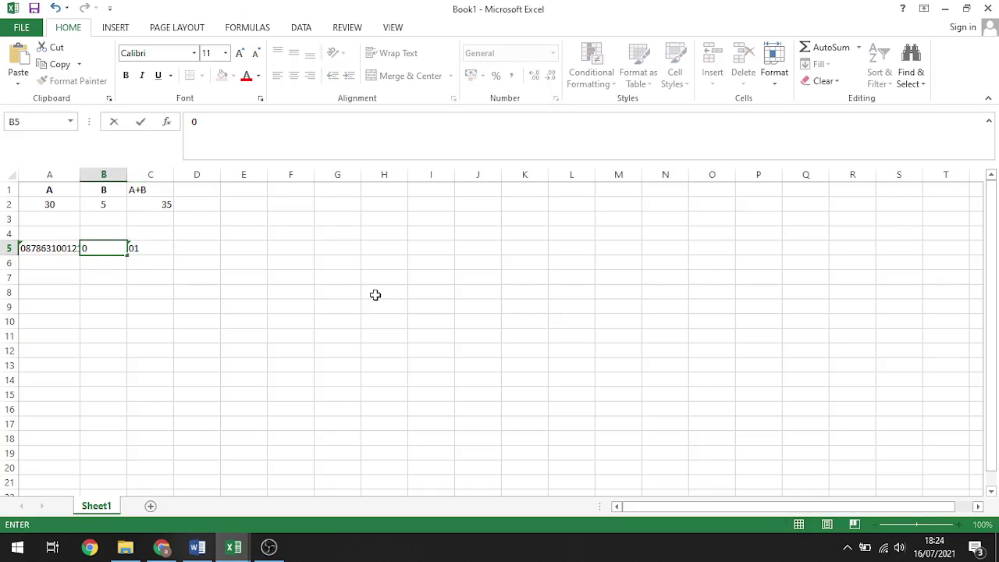
{"action": "key", "text": "Right"}
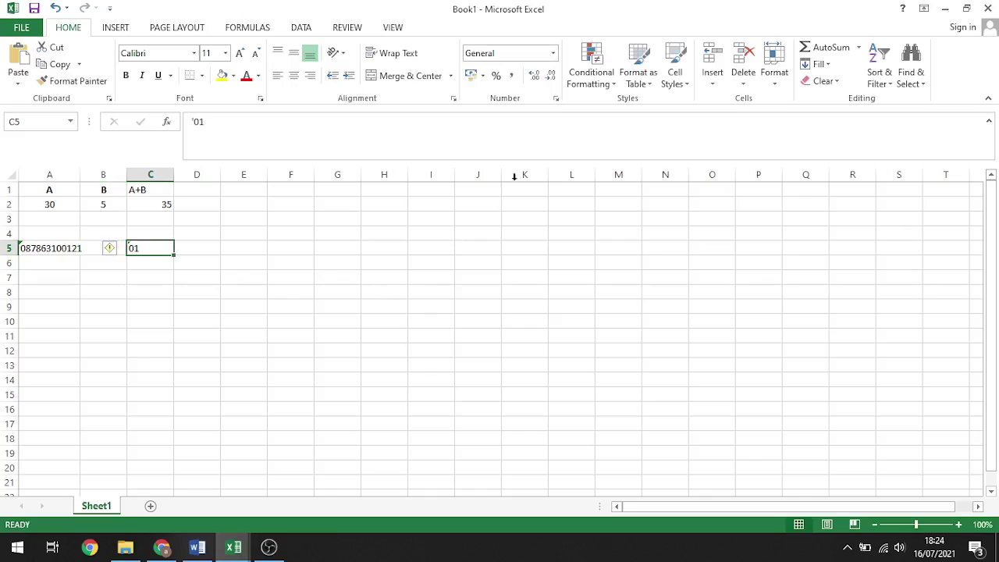
- Add two more zeros to the text number in C5 so that it reads '0001
{"action": "left_click", "coordinate": [199, 122]}
{"action": "type", "text": "00"}
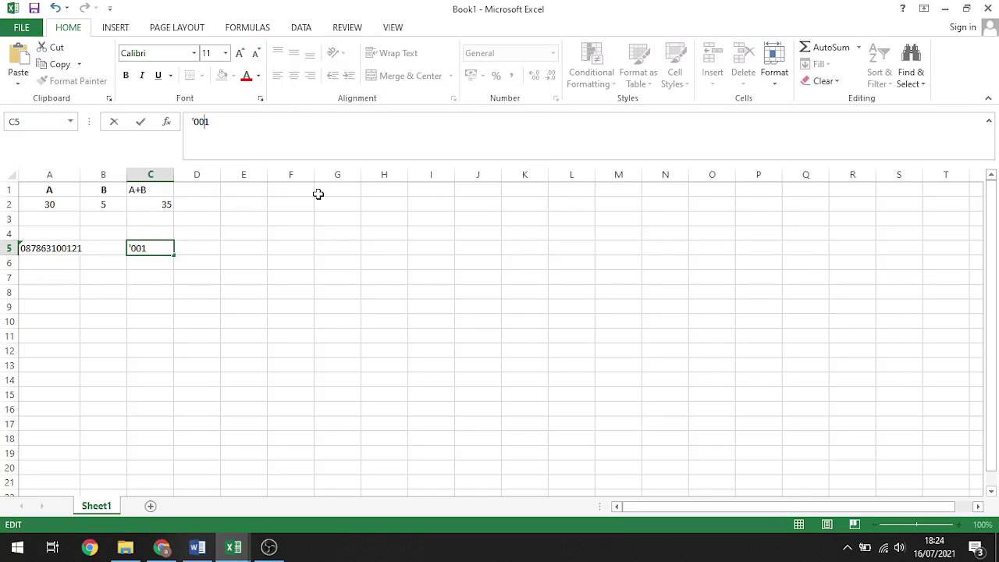
{"action": "left_click", "coordinate": [163, 270]}
{"action": "left_click", "coordinate": [152, 245]}
{"action": "left_click", "coordinate": [192, 121]}
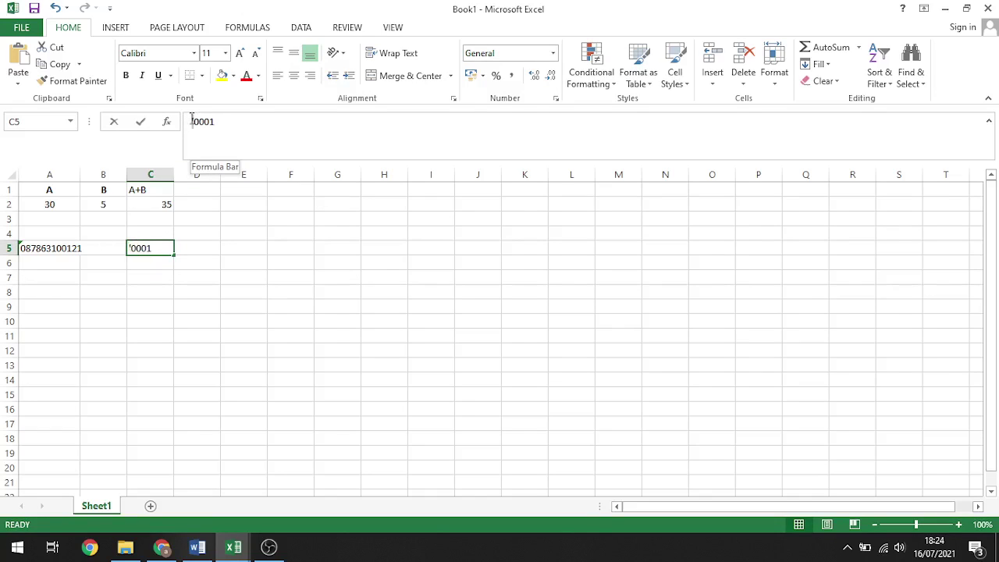
{"action": "left_click", "coordinate": [161, 260]}
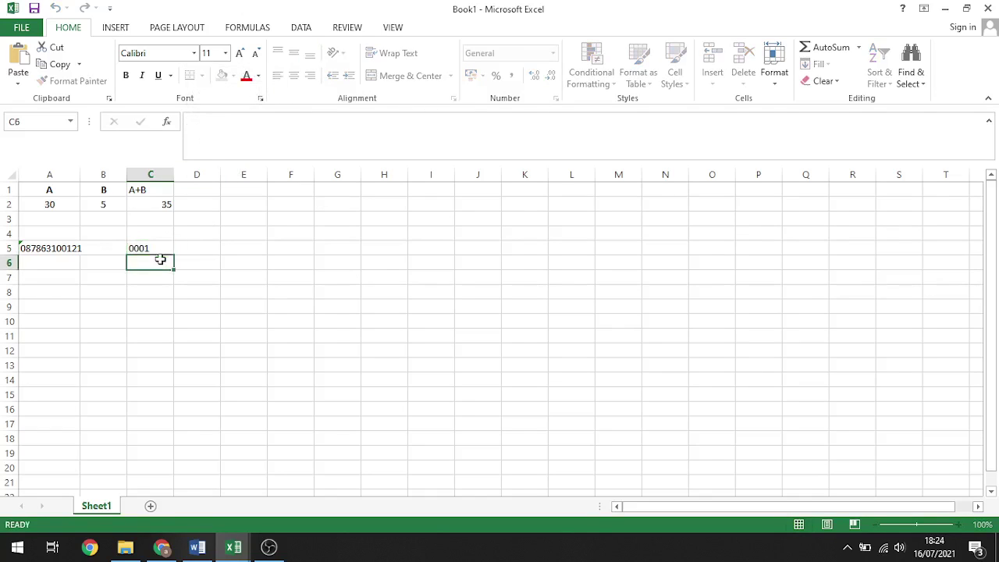
- Fill the text number series from C5 down to C11, running from 0001 to 0007
{"action": "left_click", "coordinate": [163, 248]}
{"action": "left_click_drag", "start_coordinate": [174, 255], "coordinate": [167, 344]}
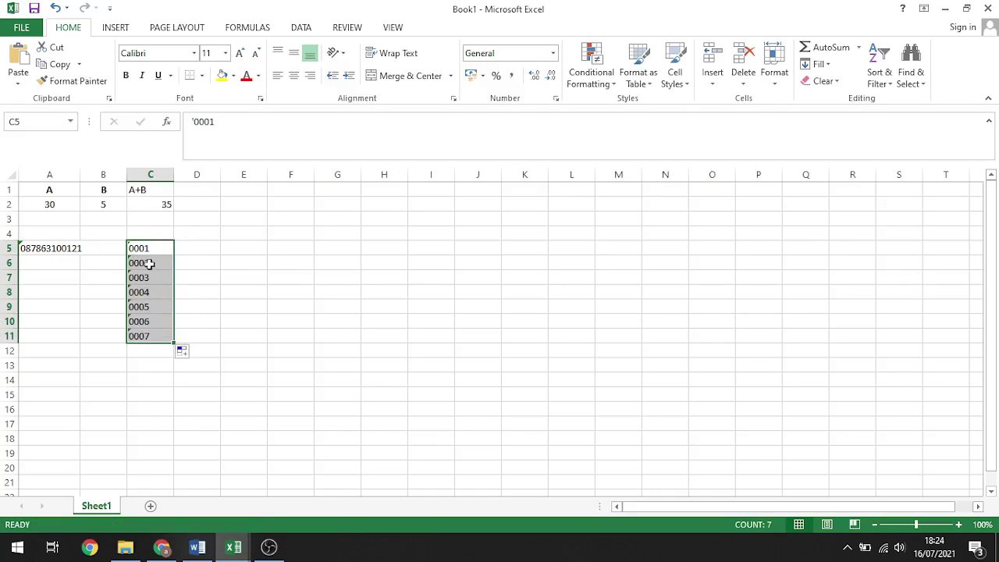
{"action": "left_click", "coordinate": [158, 263]}
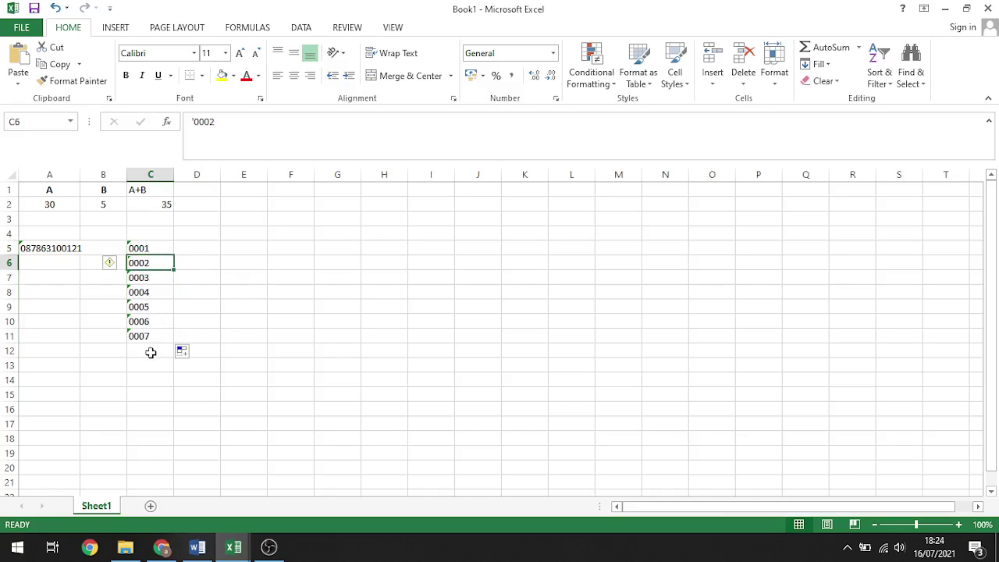
- Enter 1 in D5 and fill it down to D11 as a series from 1 to 7
{"action": "left_click", "coordinate": [202, 248]}
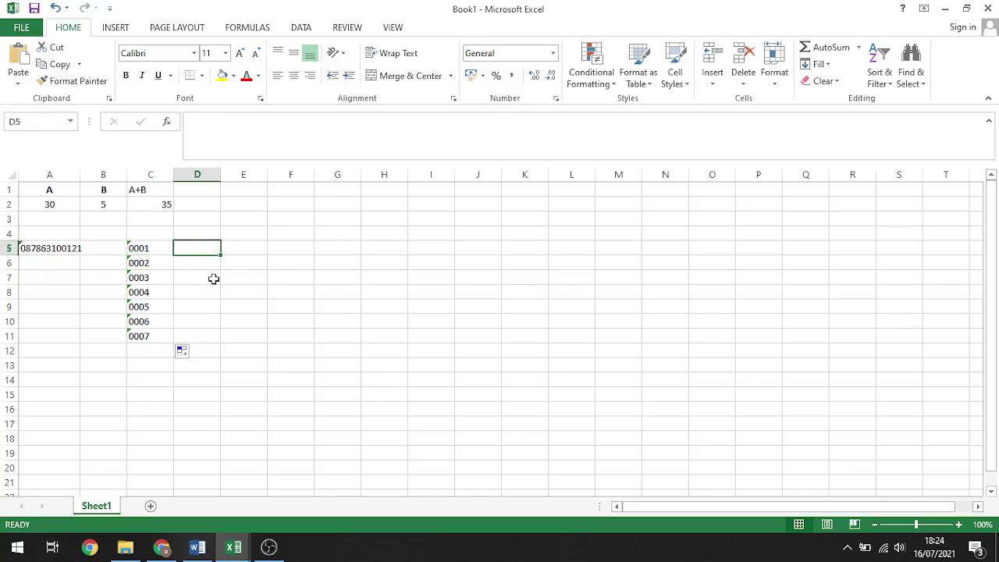
{"action": "type", "text": "1"}
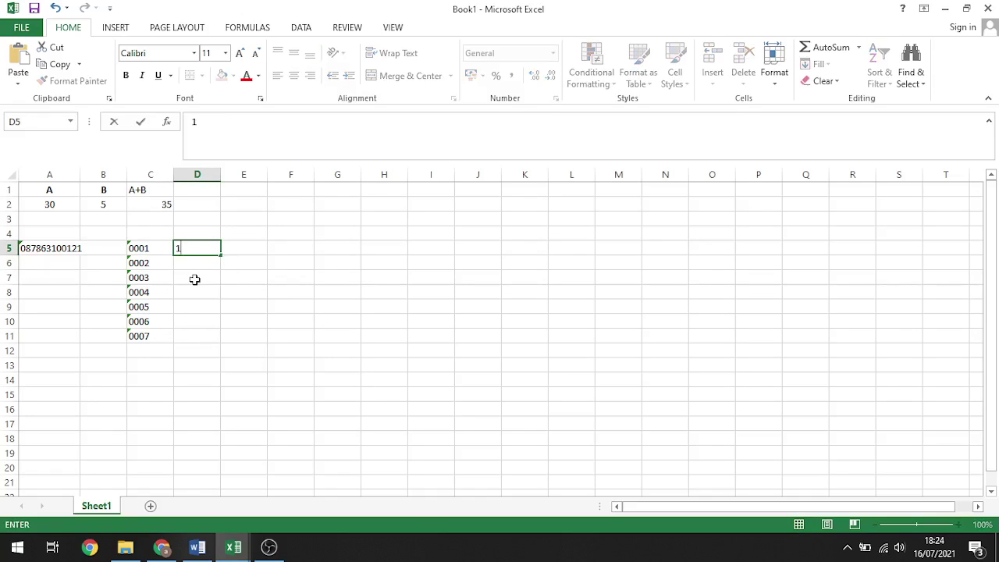
{"action": "left_click", "coordinate": [200, 262]}
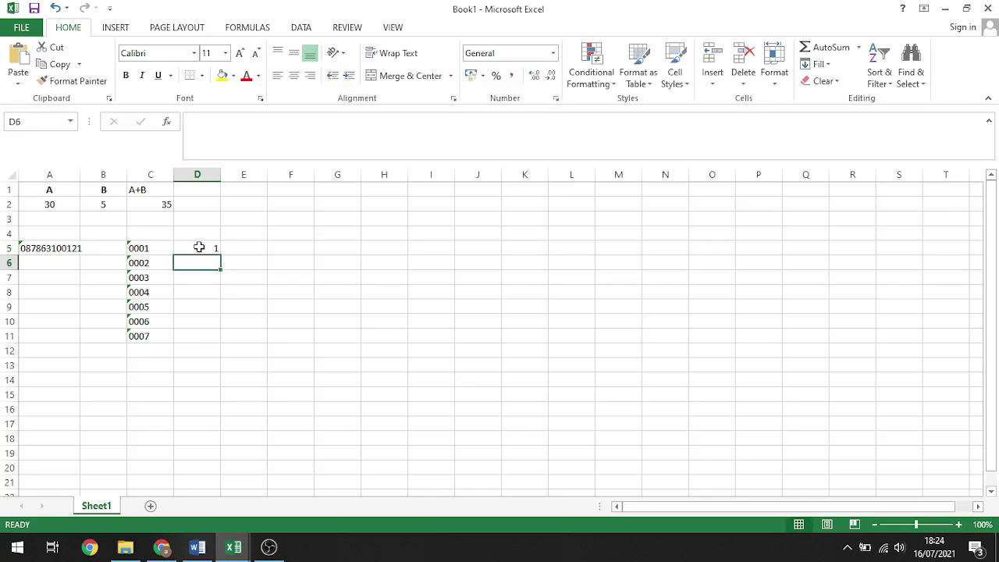
{"action": "left_click", "coordinate": [202, 246]}
{"action": "left_click", "coordinate": [202, 262]}
{"action": "left_click", "coordinate": [211, 248]}
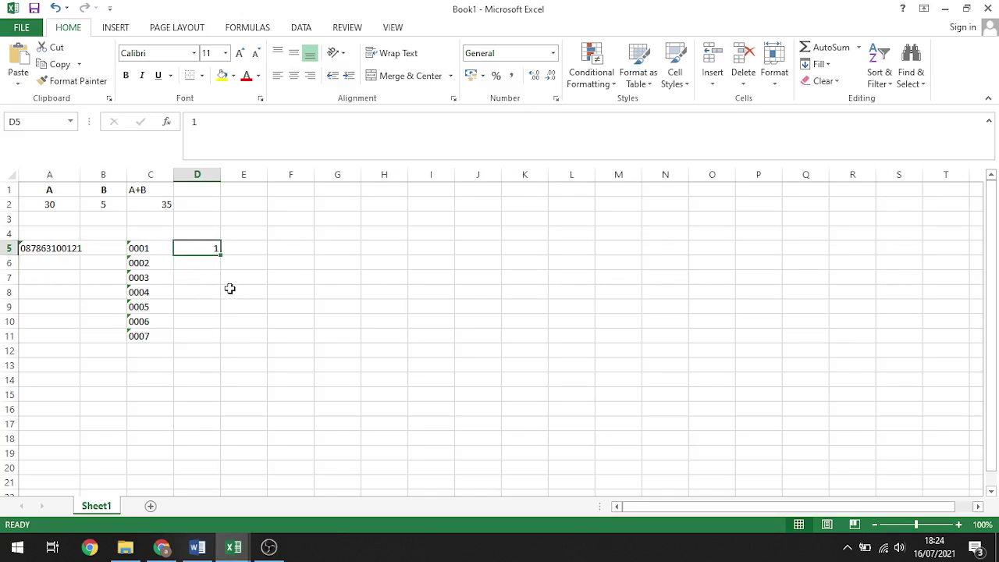
{"action": "left_click_drag", "start_coordinate": [220, 251], "coordinate": [214, 344]}
- Enter 1 in E5 and 2 in E6, and extend both cells as a series down to E11
{"action": "left_click", "coordinate": [239, 245]}
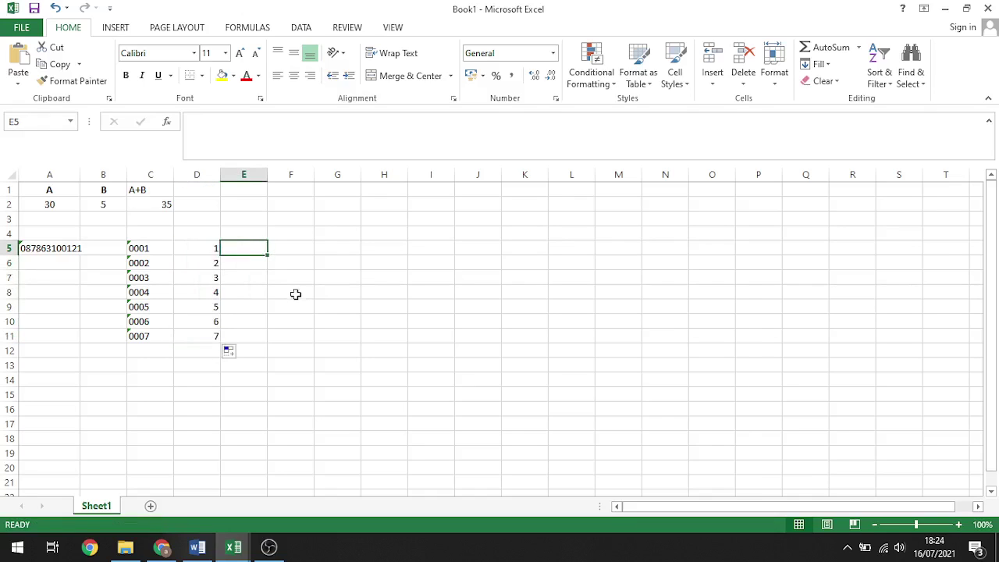
{"action": "type", "text": "1"}
{"action": "key", "text": "Return"}
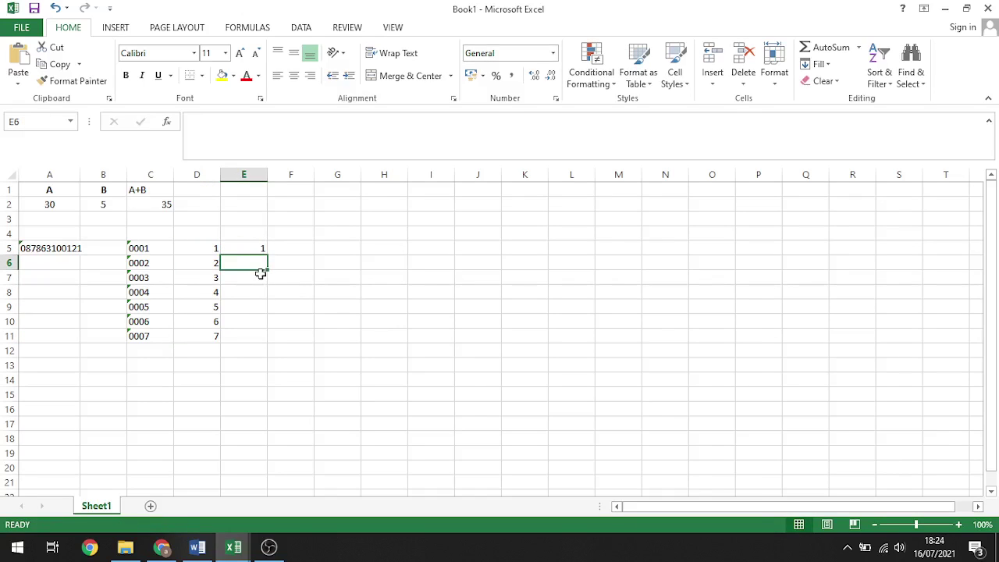
{"action": "type", "text": "2"}
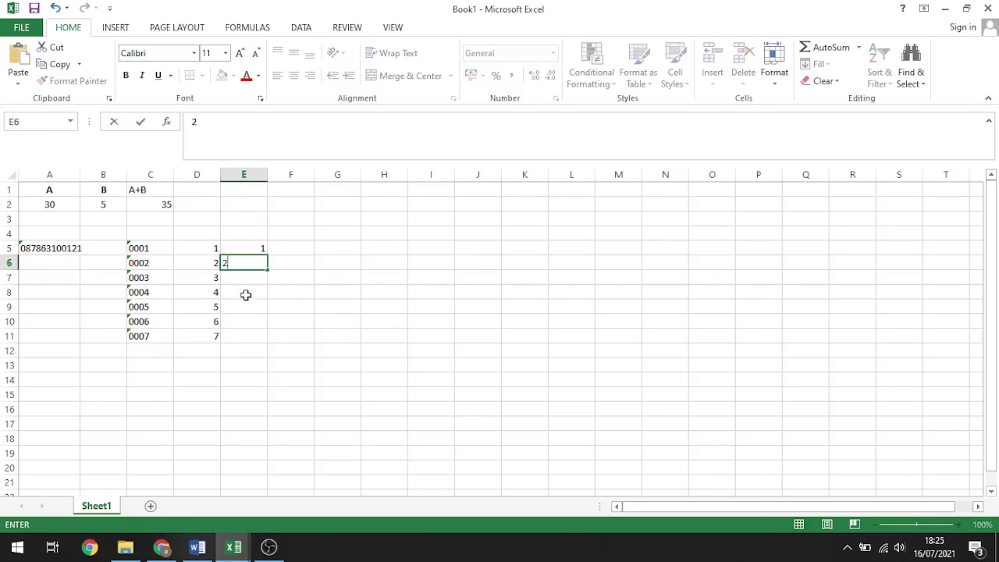
{"action": "key", "text": "Return"}
{"action": "left_click", "coordinate": [245, 252]}
{"action": "left_click_drag", "start_coordinate": [247, 259], "coordinate": [267, 270]}
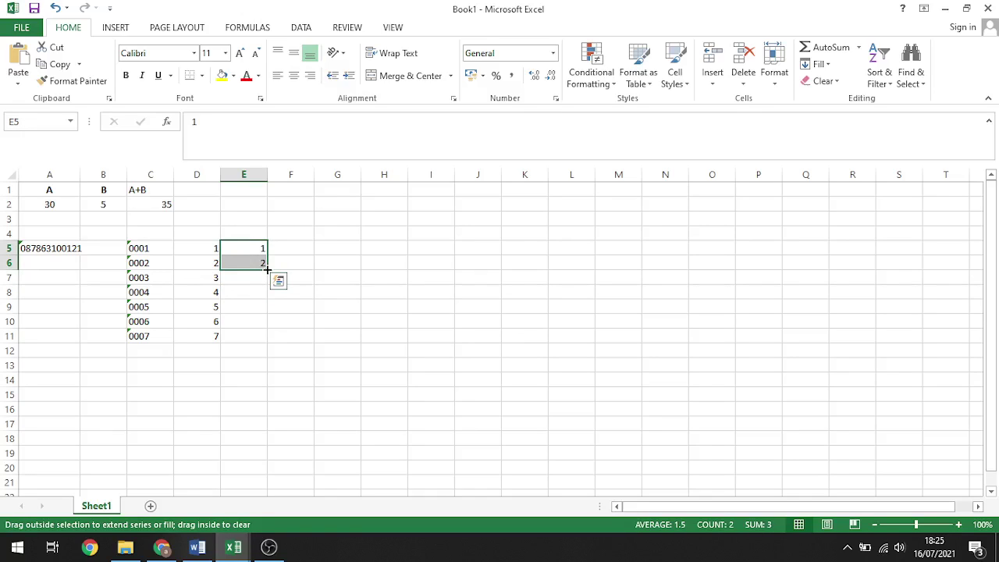
{"action": "left_click_drag", "start_coordinate": [267, 270], "coordinate": [267, 343]}
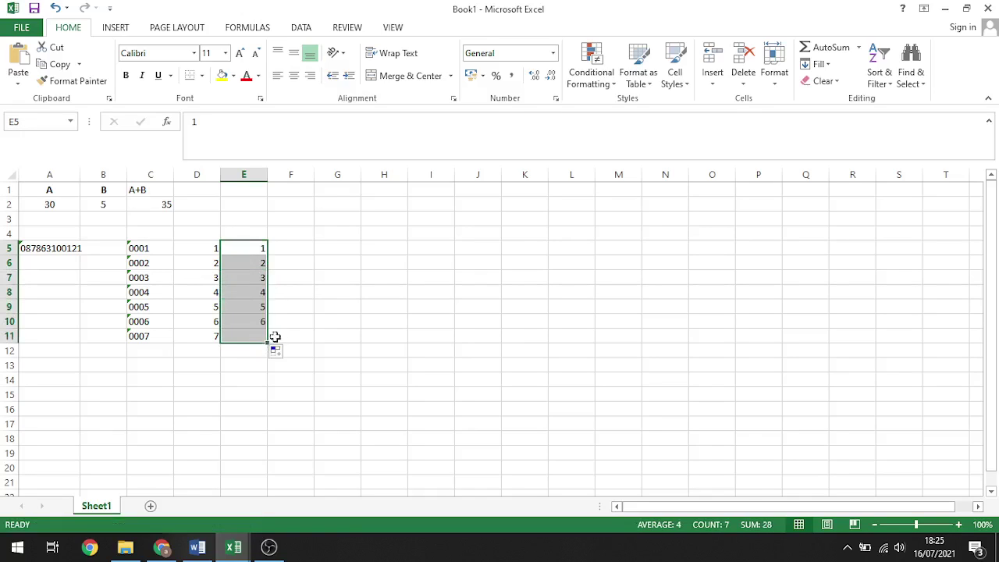
{"action": "left_click", "coordinate": [322, 322]}
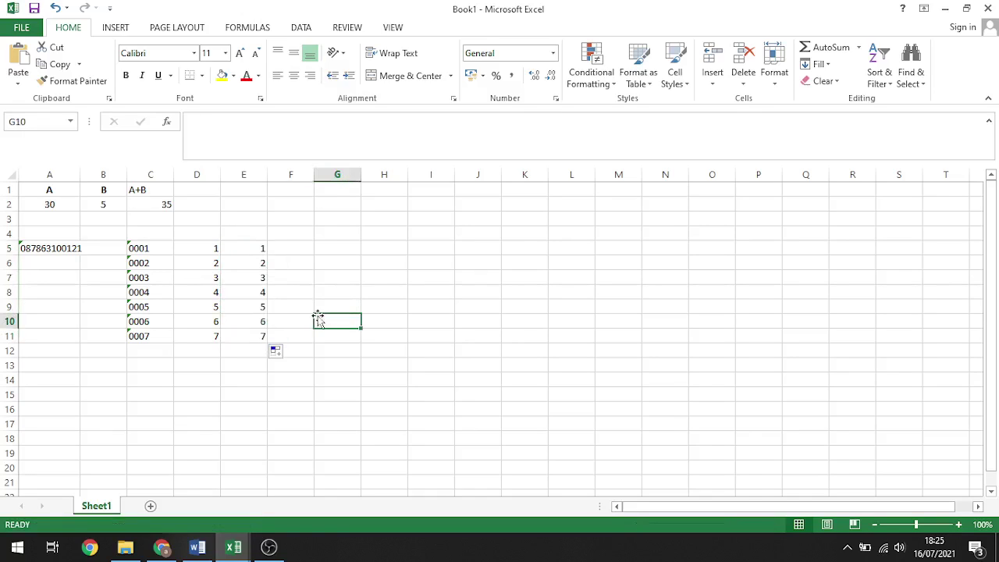
{"action": "left_click", "coordinate": [195, 248]}
{"action": "left_click_drag", "start_coordinate": [220, 264], "coordinate": [234, 341]}
{"action": "left_click", "coordinate": [226, 379]}
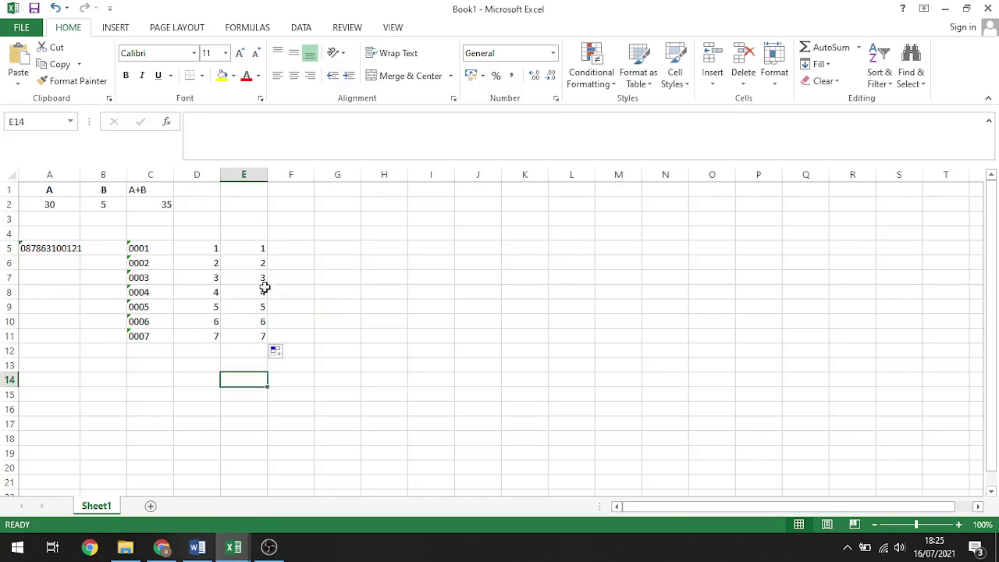
- Enter the numbers 1 through 5 one by one in cells G5 to G9
{"action": "left_click", "coordinate": [334, 248]}
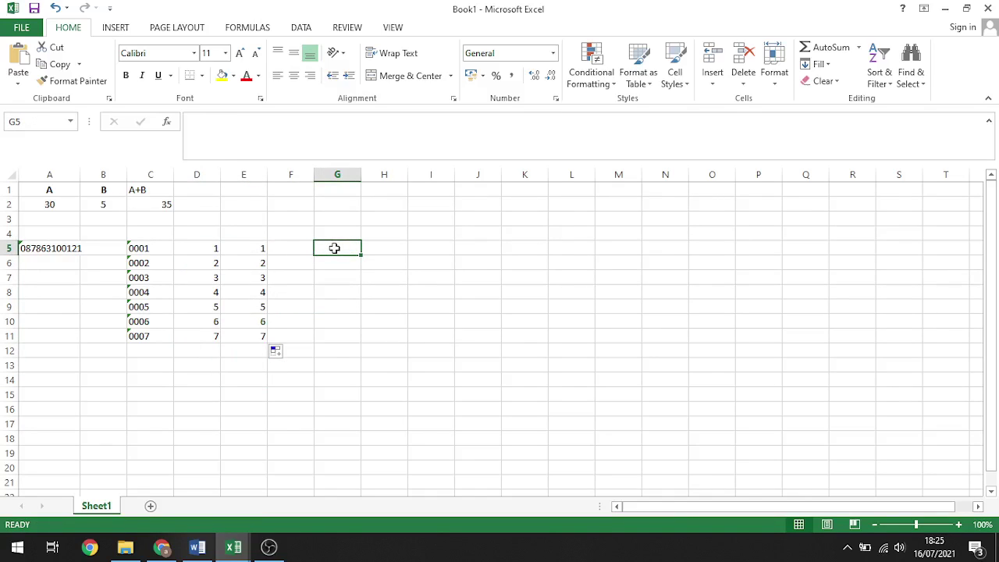
{"action": "type", "text": "1"}
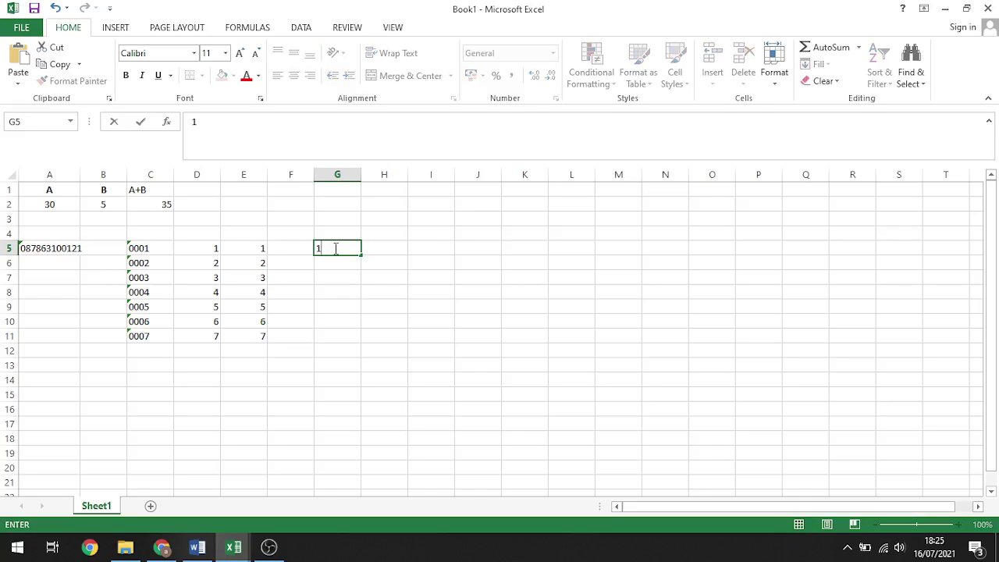
{"action": "key", "text": "Return"}
{"action": "type", "text": "2"}
{"action": "key", "text": "Return"}
{"action": "type", "text": "3"}
{"action": "key", "text": "Return"}
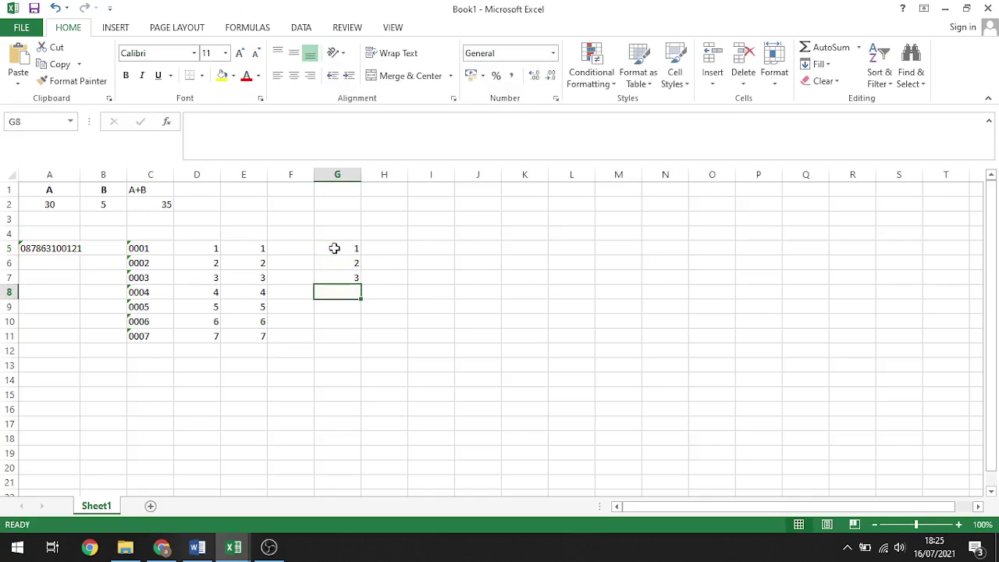
{"action": "type", "text": "4"}
{"action": "key", "text": "Return"}
{"action": "type", "text": "5"}
{"action": "key", "text": "Return"}
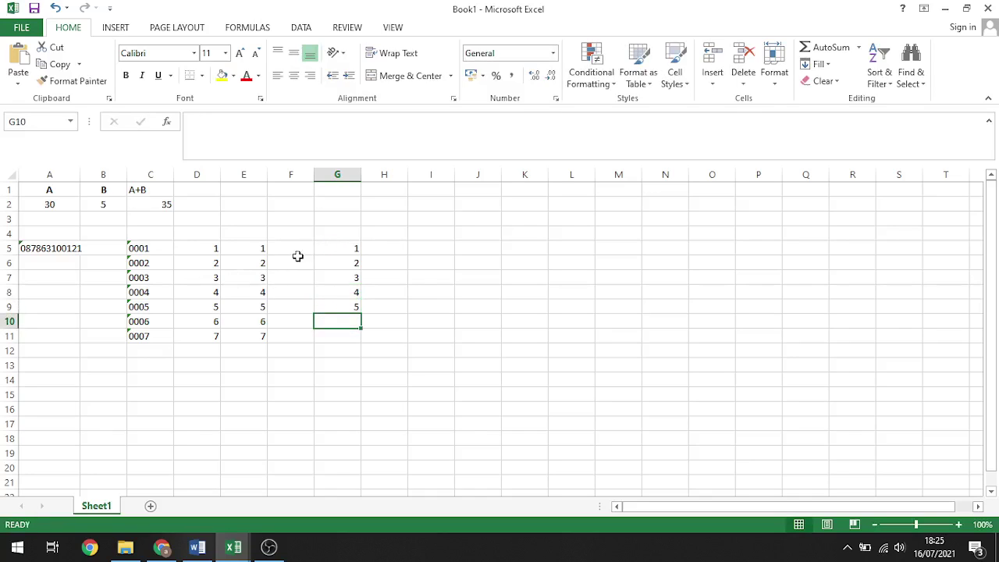
- Clear the manually entered numbers from cells G5 to G9
{"action": "left_click_drag", "start_coordinate": [325, 245], "coordinate": [352, 320]}
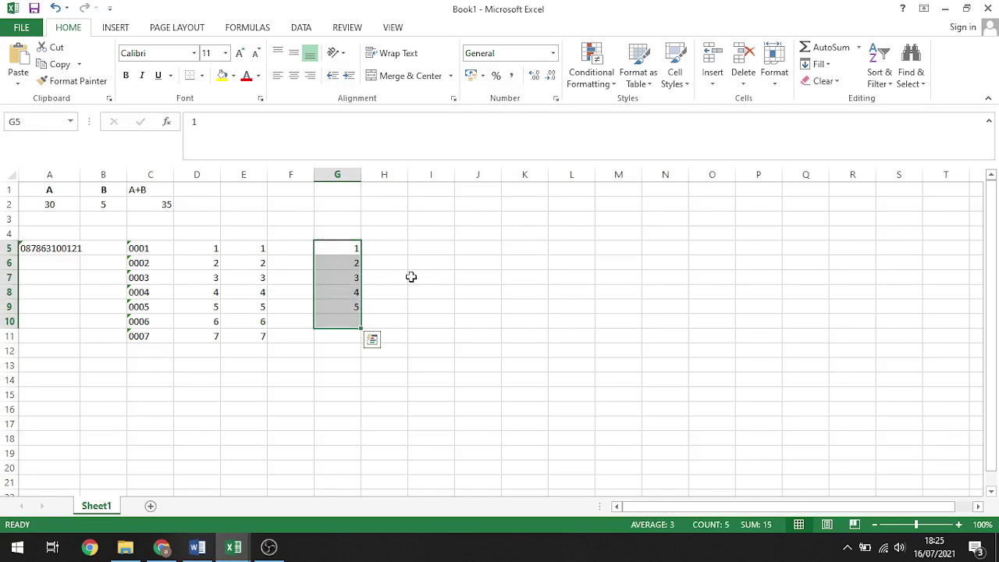
{"action": "left_click", "coordinate": [380, 253]}
{"action": "left_click_drag", "start_coordinate": [336, 248], "coordinate": [357, 310]}
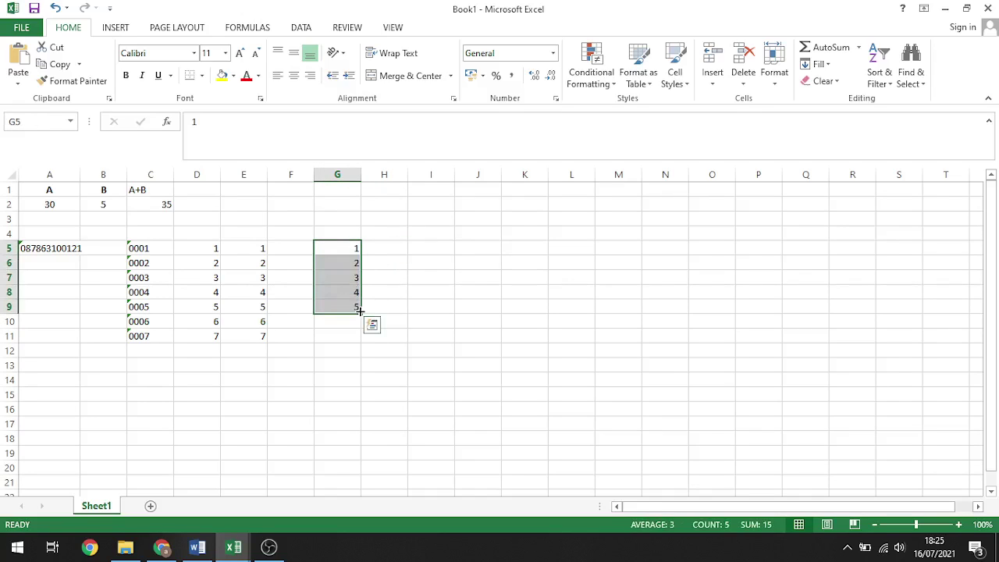
{"action": "key", "text": "Delete"}
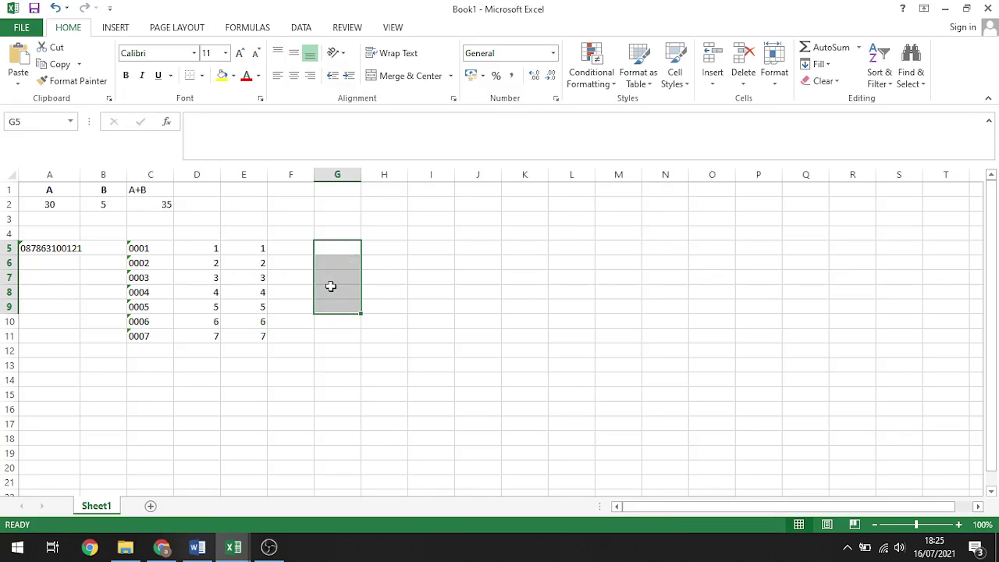
{"action": "left_click", "coordinate": [389, 320]}
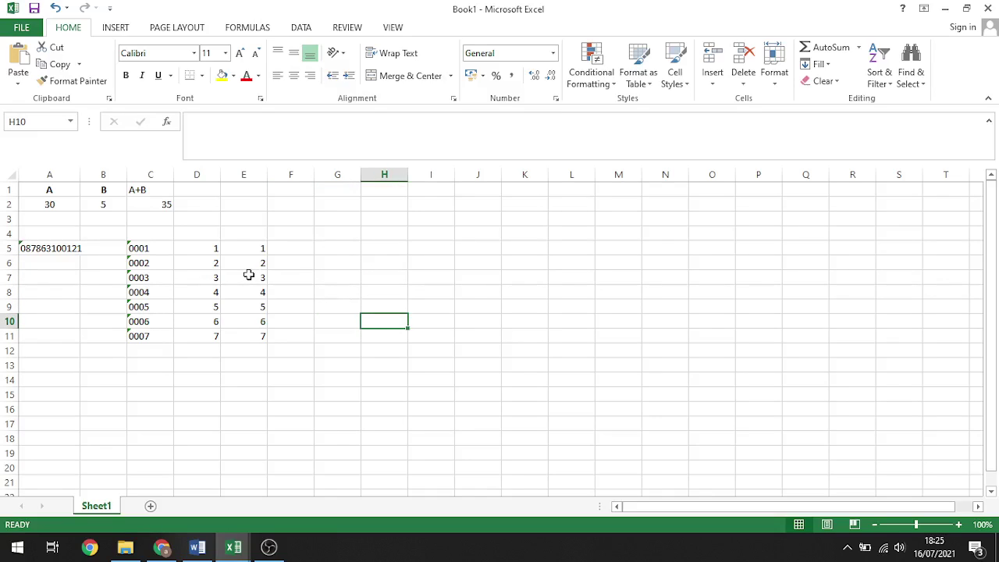
{"action": "left_click", "coordinate": [327, 252]}
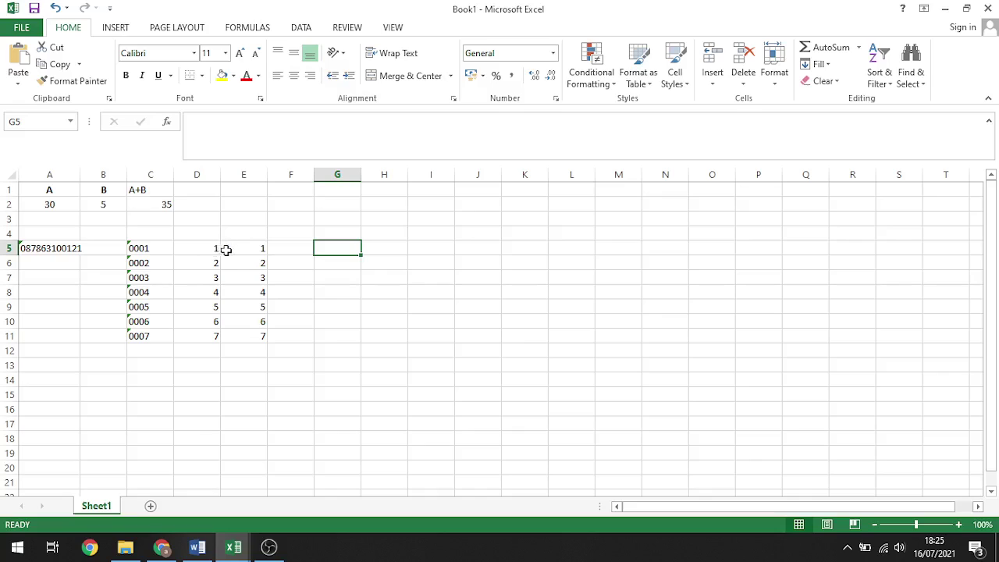
{"action": "left_click", "coordinate": [286, 250]}
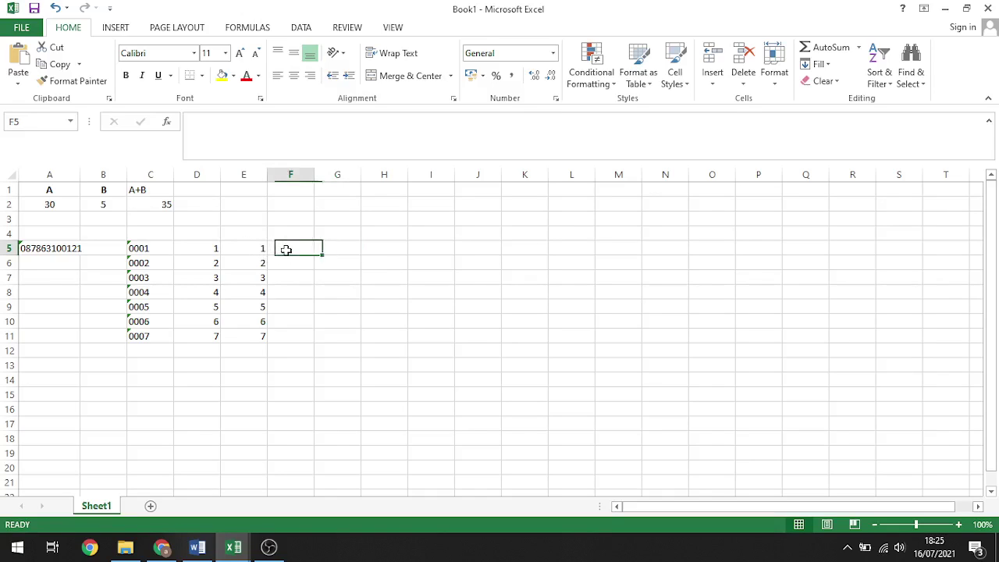
{"action": "left_click", "coordinate": [148, 206]}
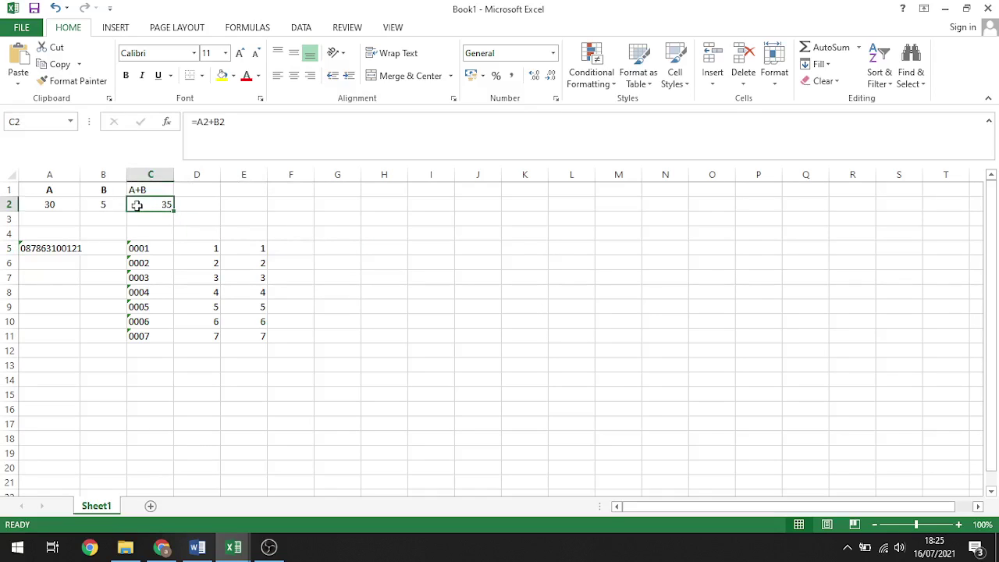
{"action": "left_click", "coordinate": [136, 191]}
- Enter a minus sign as a text heading in D1, using a leading apostrophe
{"action": "left_click", "coordinate": [190, 192]}
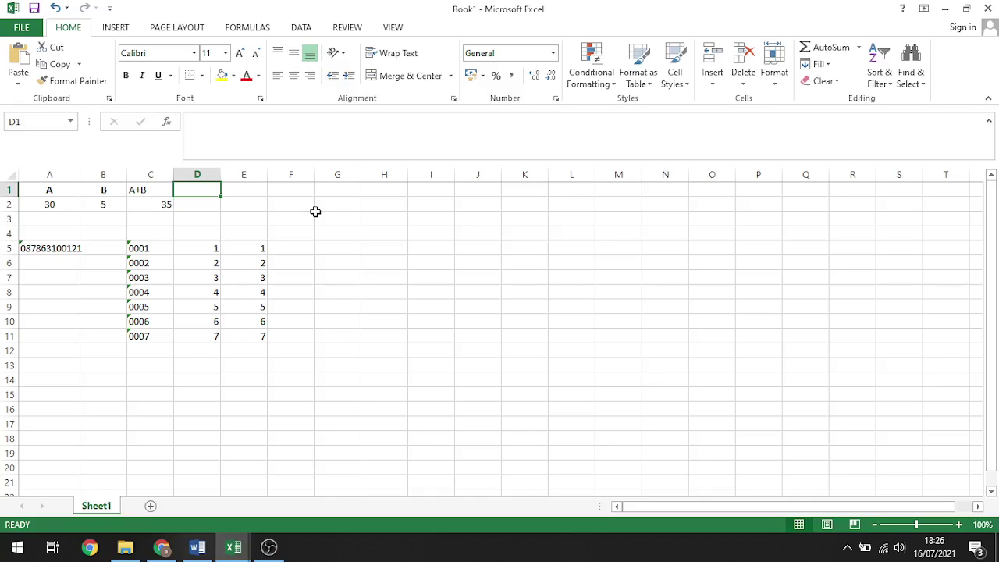
{"action": "type", "text": "'"}
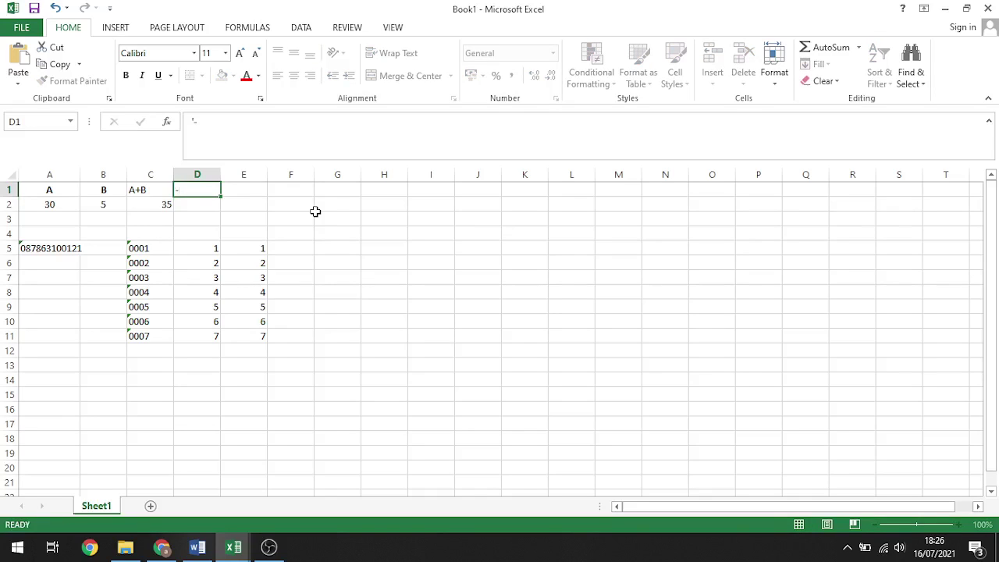
{"action": "type", "text": "-"}
{"action": "key", "text": "Return"}
- Enter a division slash as a text heading in E1, using a leading apostrophe
{"action": "key", "text": "Up"}
{"action": "key", "text": "Right"}
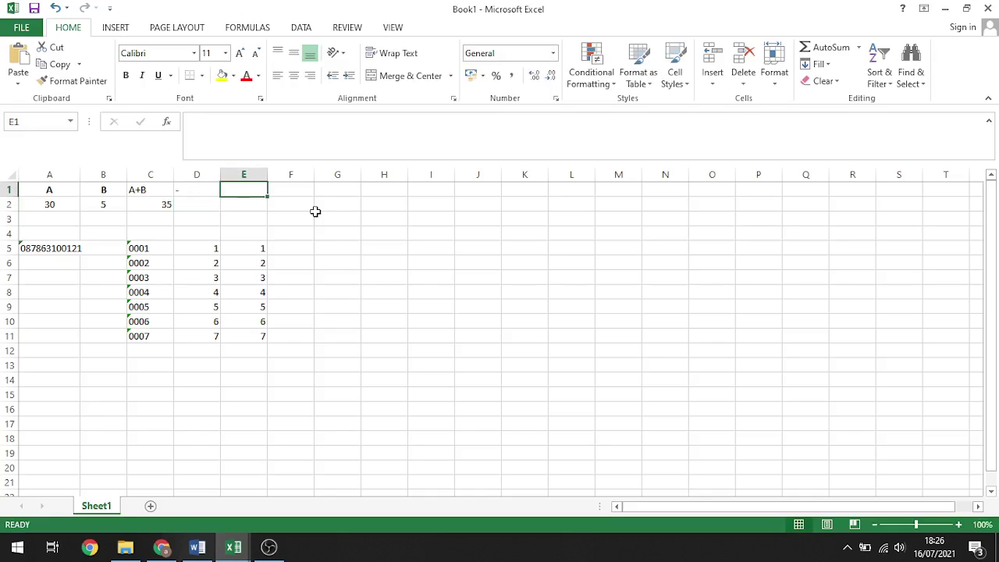
{"action": "key", "text": "alt"}
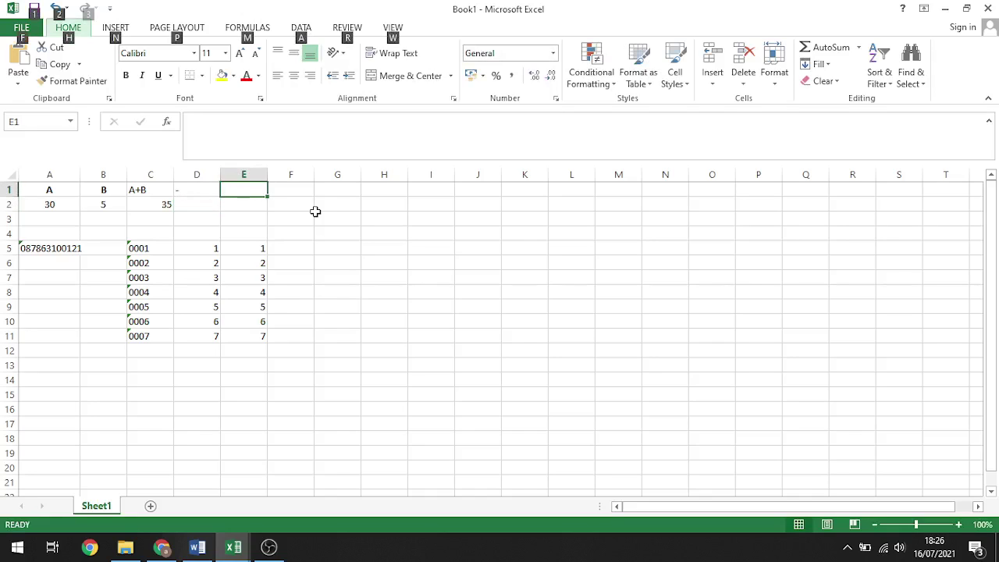
{"action": "key", "text": "alt"}
{"action": "type", "text": "'/"}
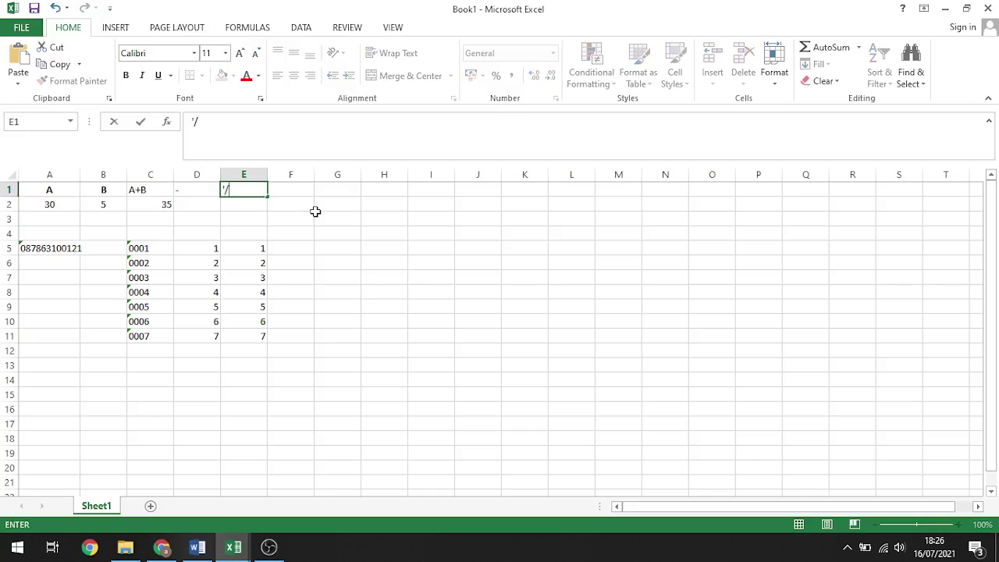
{"action": "key", "text": "Return"}
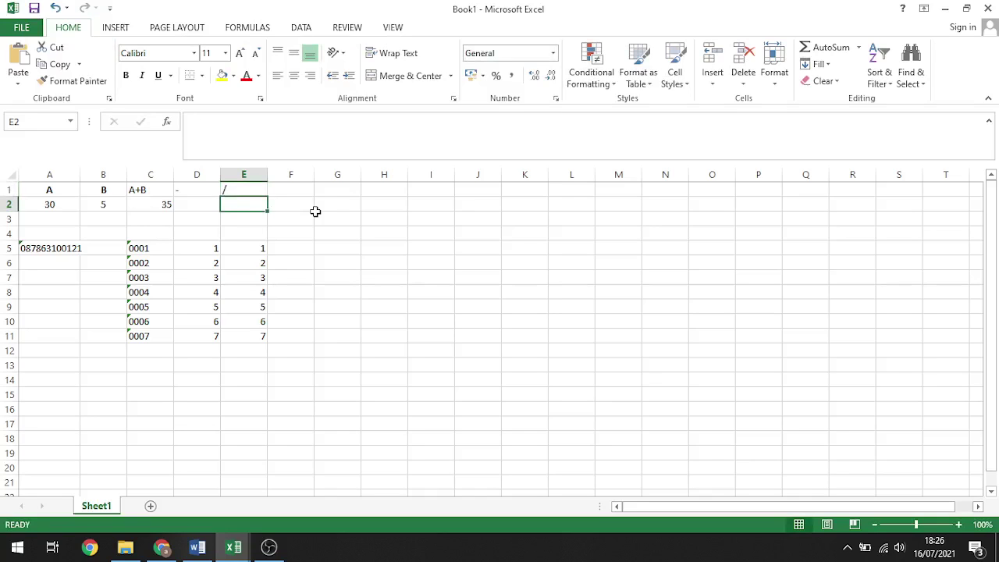
- Enter an asterisk as a text heading in F1, using a leading apostrophe
{"action": "key", "text": "Up"}
{"action": "key", "text": "Right"}
{"action": "type", "text": "'"}
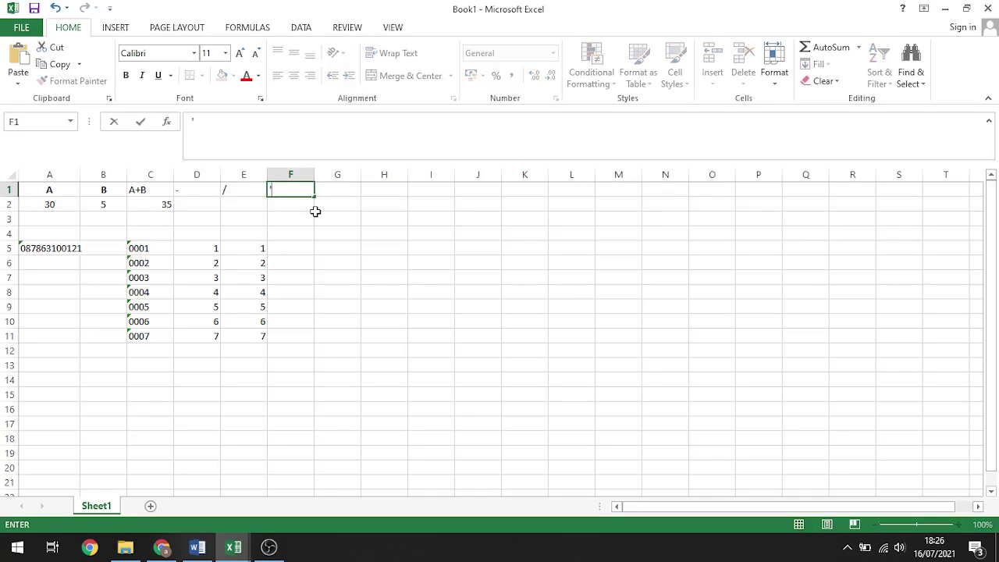
{"action": "key", "text": "Return"}
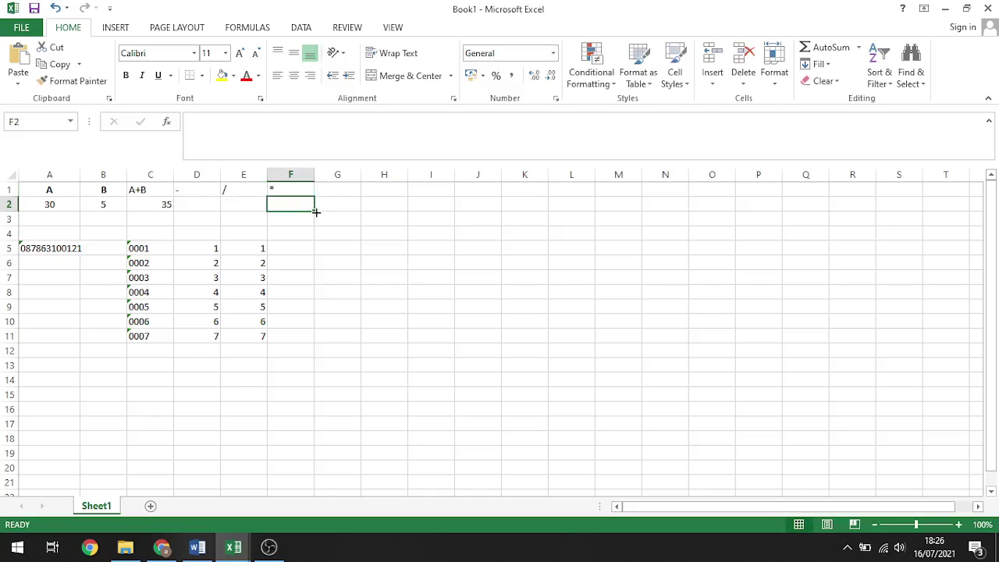
{"action": "left_click_drag", "start_coordinate": [196, 189], "coordinate": [311, 192]}
{"action": "left_click_drag", "start_coordinate": [148, 189], "coordinate": [290, 190]}
{"action": "left_click", "coordinate": [199, 205]}
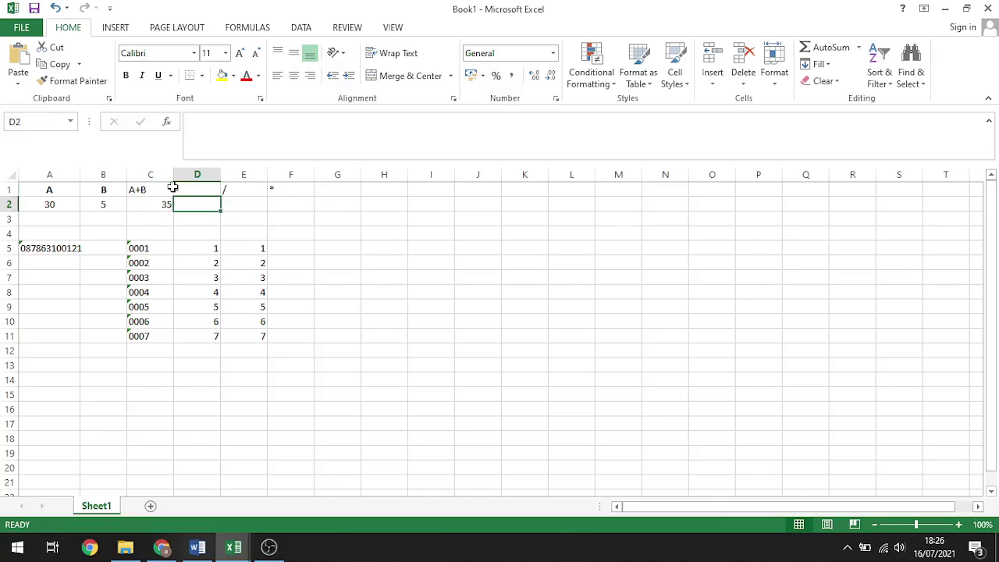
{"action": "left_click", "coordinate": [210, 355]}
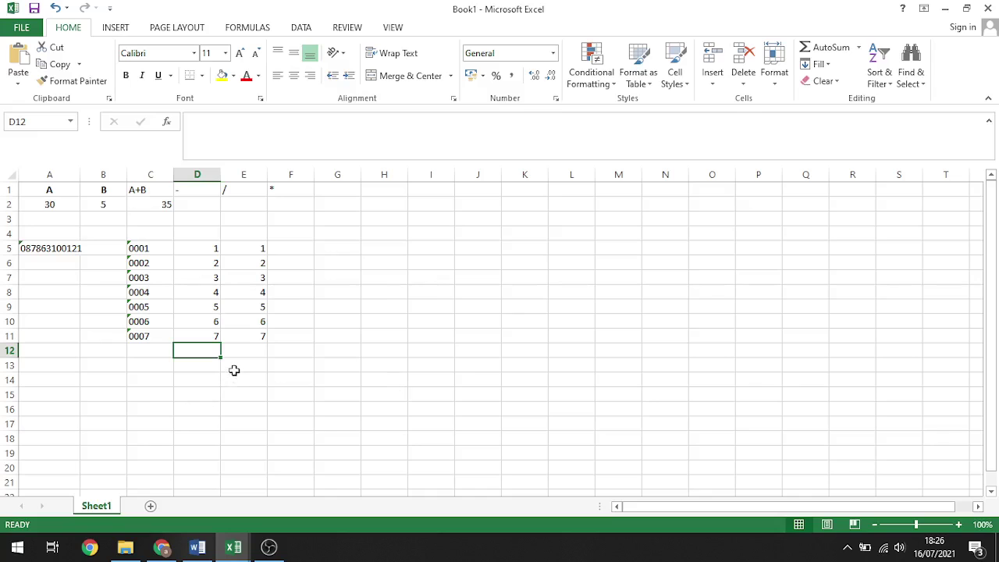
- Switch to Chrome, examine the basic arithmetic exercise table on the gurubelajar.web.id page, and return to the Excel workbook
{"action": "left_click", "coordinate": [162, 547]}
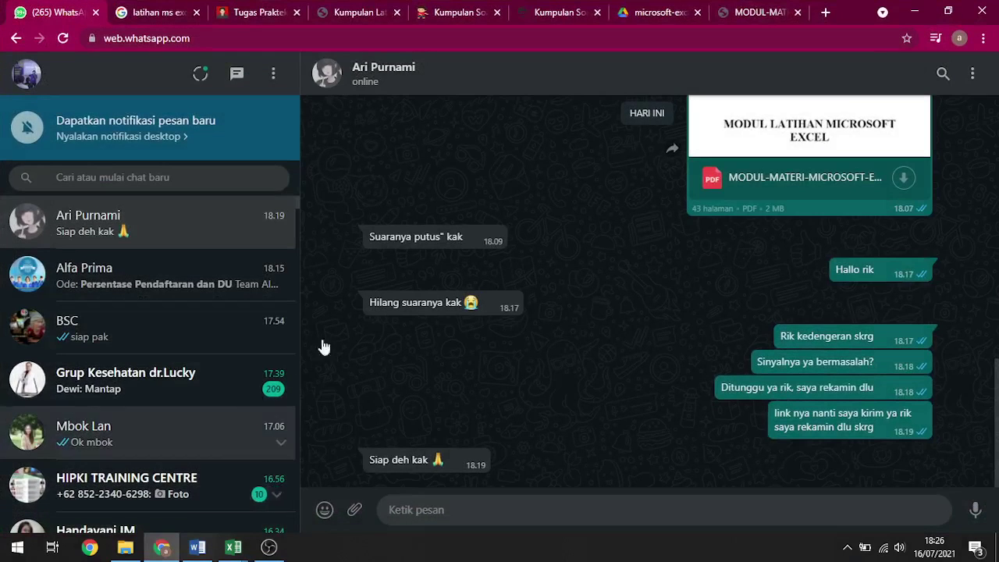
{"action": "left_click", "coordinate": [449, 10]}
{"action": "left_click", "coordinate": [548, 9]}
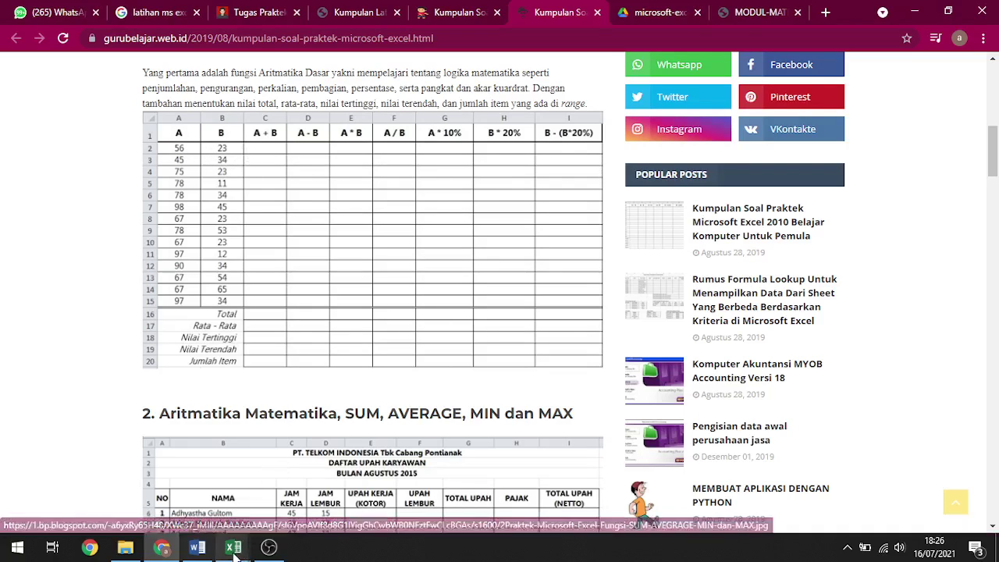
{"action": "mouse_move", "coordinate": [236, 553]}
{"action": "left_click", "coordinate": [323, 472]}
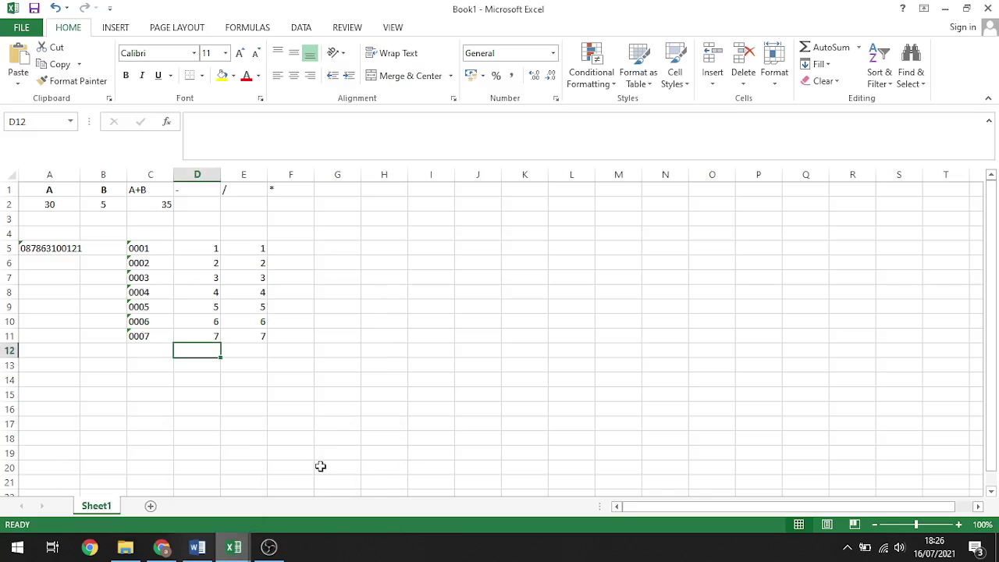
- Enter the subtraction formula =A2-B2 in D2, picking A2 and B2 as cell references
{"action": "left_click", "coordinate": [323, 249]}
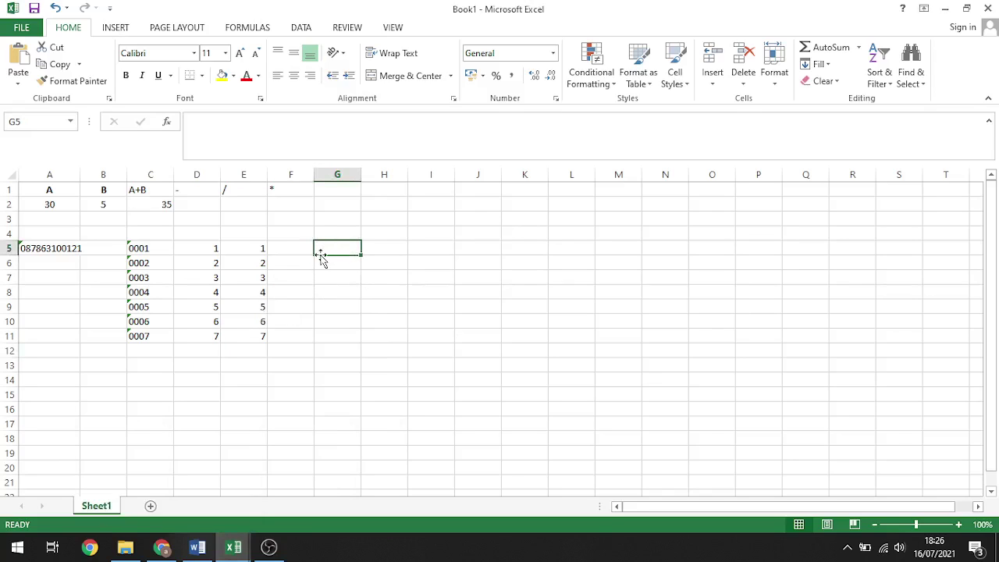
{"action": "left_click", "coordinate": [198, 206]}
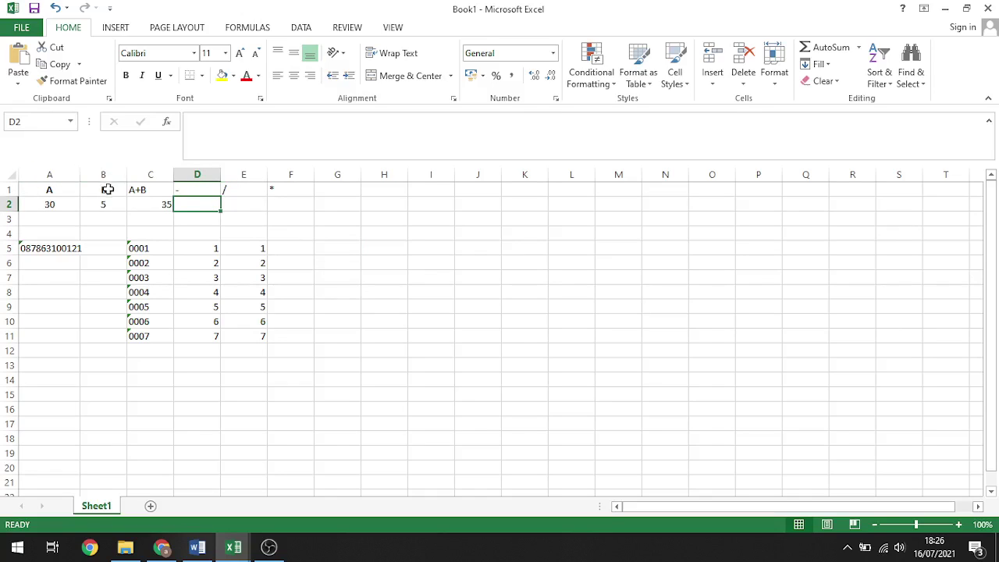
{"action": "type", "text": "="}
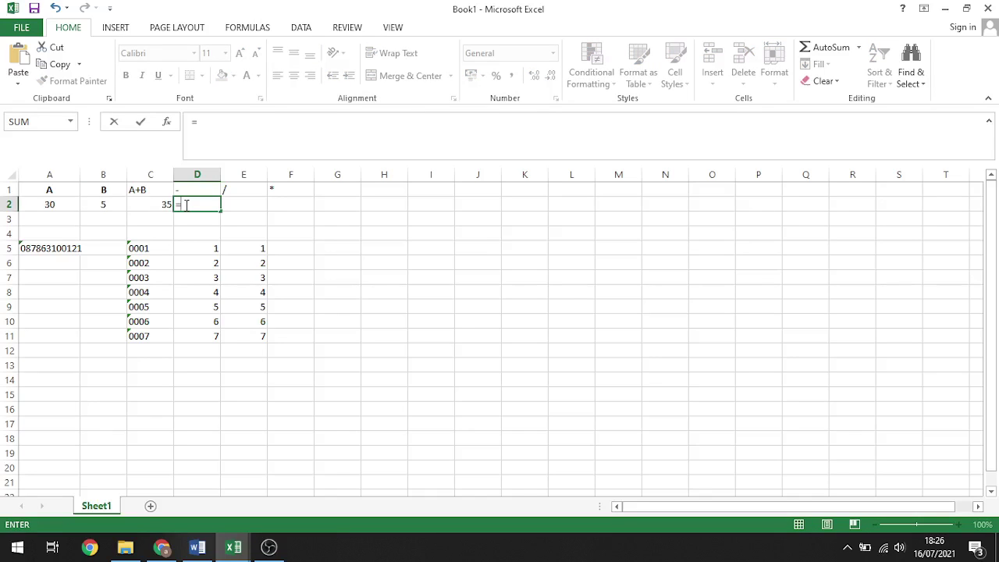
{"action": "type", "text": "A2"}
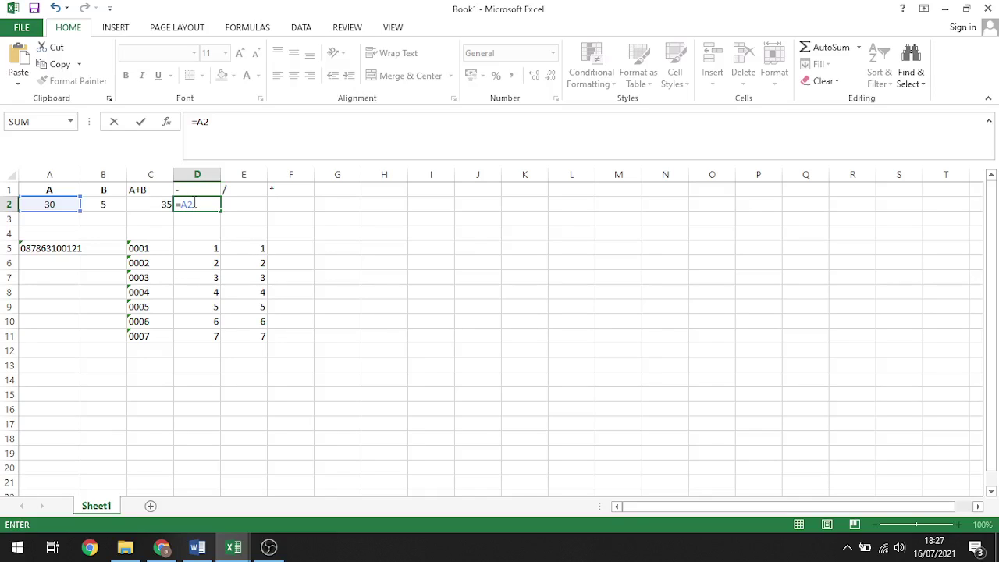
{"action": "key", "text": "BackSpace"}
{"action": "key", "text": "BackSpace"}
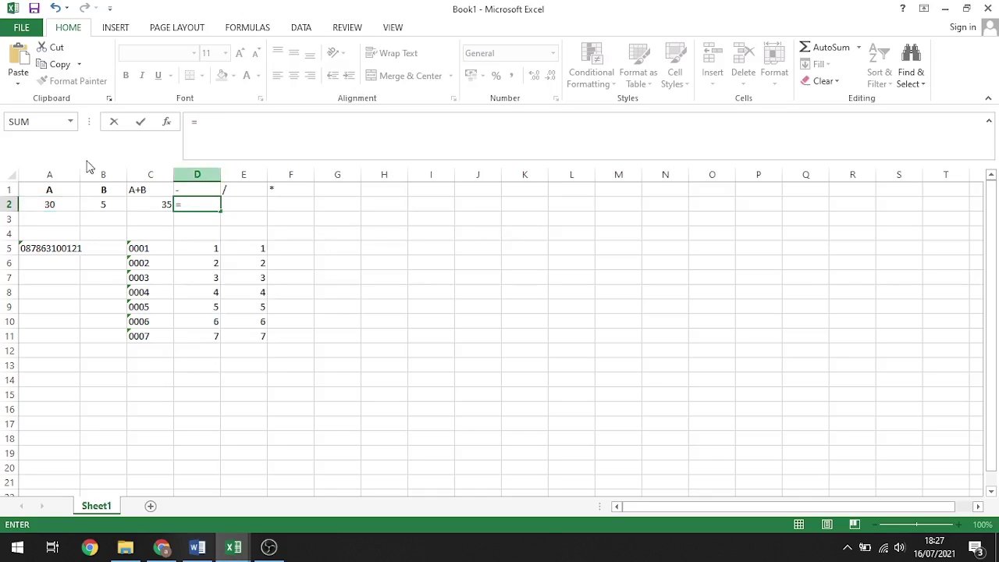
{"action": "left_click", "coordinate": [51, 203]}
{"action": "type", "text": "-"}
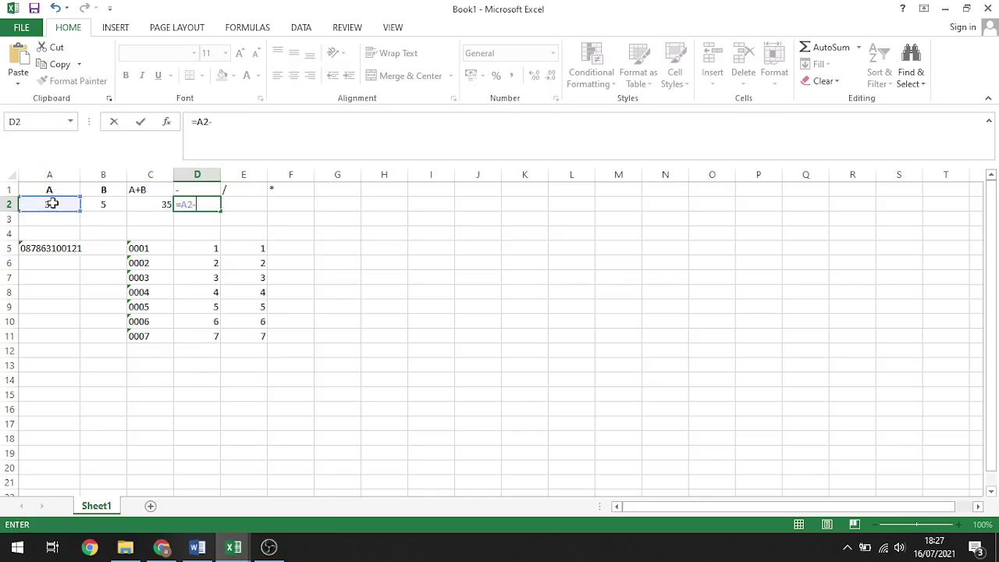
{"action": "left_click", "coordinate": [101, 202]}
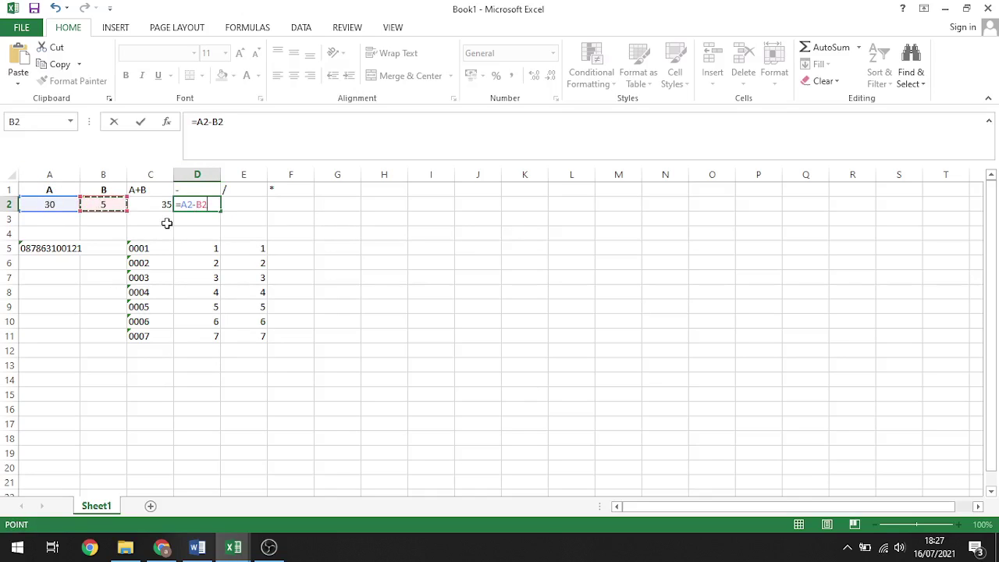
- Enter the division formula =A2/B2 in E2, picking A2 and B2 as cell references
{"action": "left_click", "coordinate": [239, 200]}
{"action": "type", "text": "="}
{"action": "left_click", "coordinate": [59, 205]}
{"action": "type", "text": "/"}
{"action": "left_click", "coordinate": [93, 203]}
{"action": "key", "text": "Return"}
- Enter the multiplication formula =A2*B2 in F2, picking A2 and B2 as cell references
{"action": "left_click", "coordinate": [294, 202]}
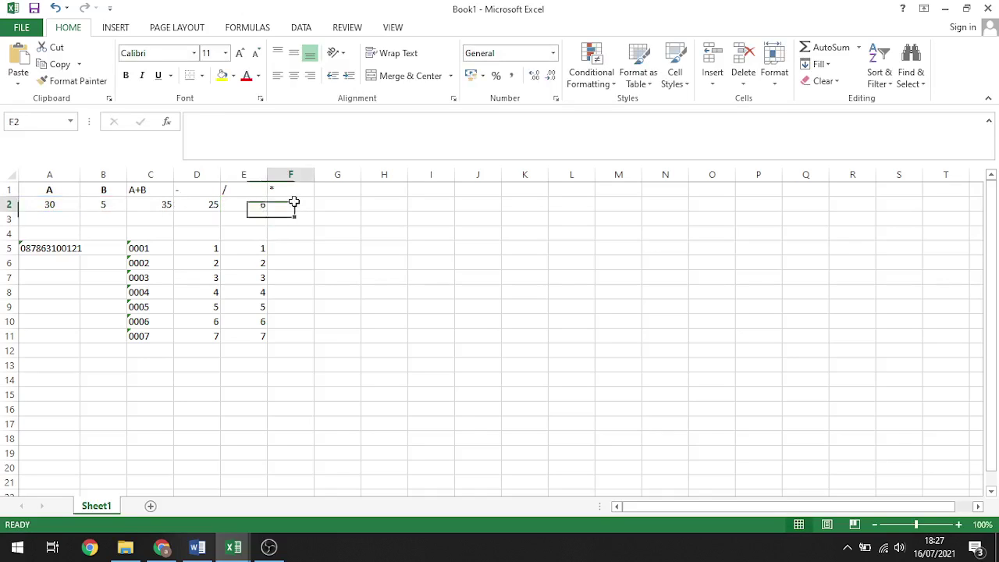
{"action": "type", "text": "="}
{"action": "left_click", "coordinate": [56, 204]}
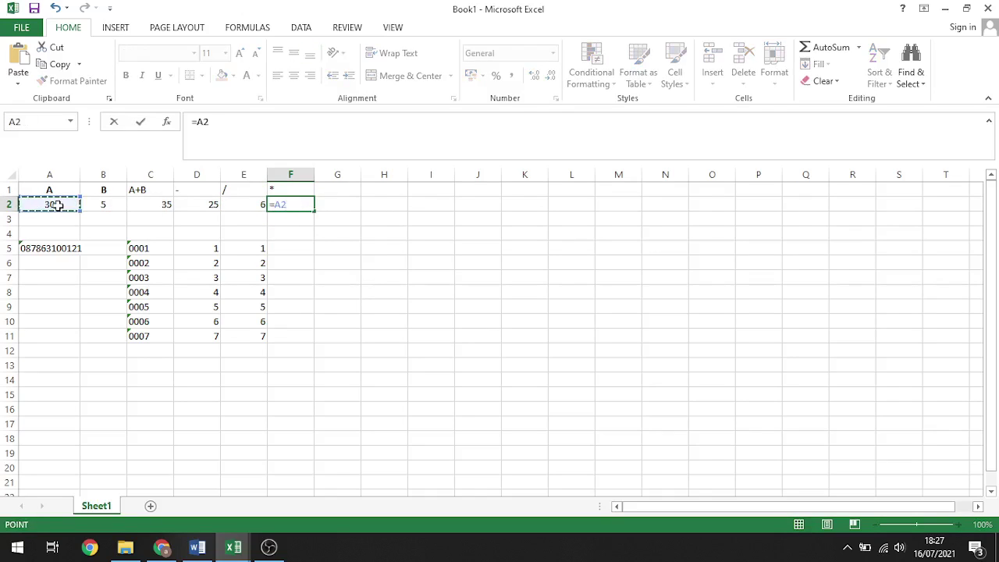
{"action": "type", "text": "*"}
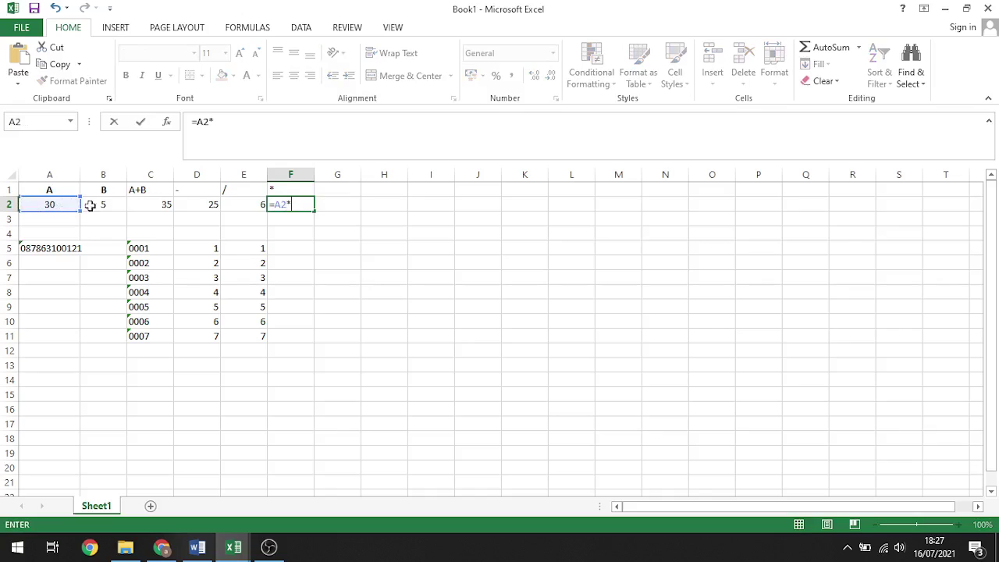
{"action": "left_click", "coordinate": [115, 206]}
{"action": "key", "text": "Return"}
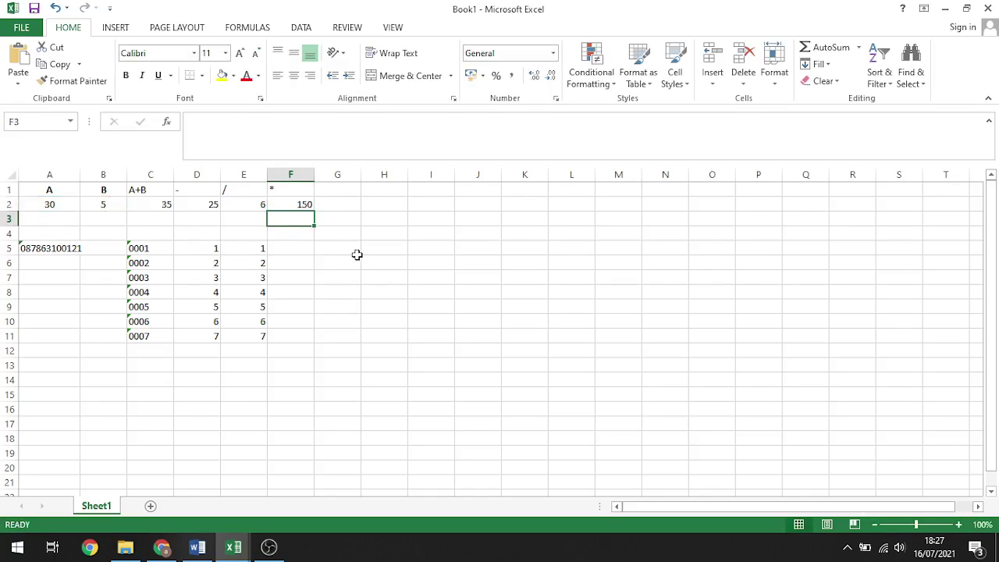
{"action": "left_click", "coordinate": [296, 206]}
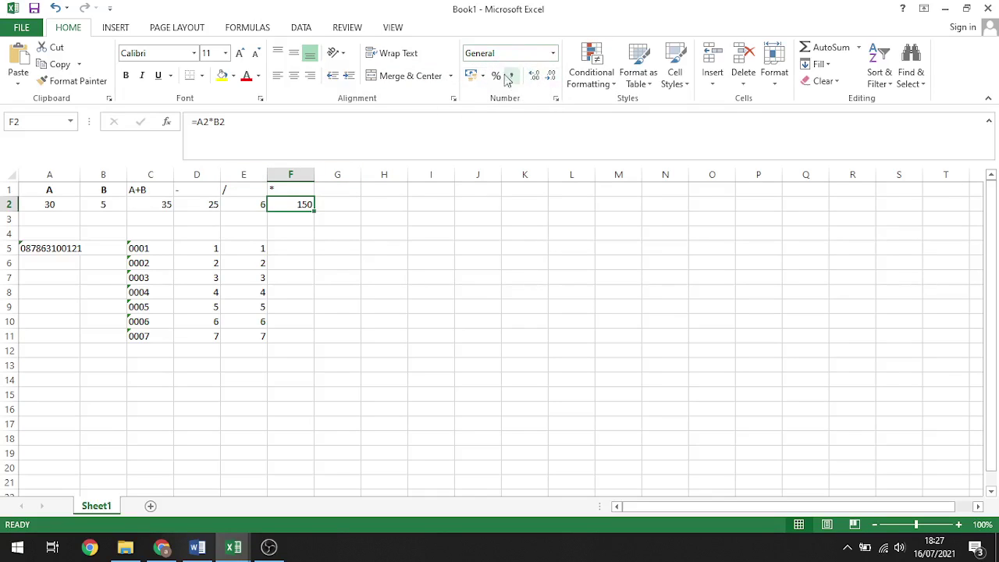
- Enter 10% as the heading value in G1
{"action": "left_click", "coordinate": [337, 206]}
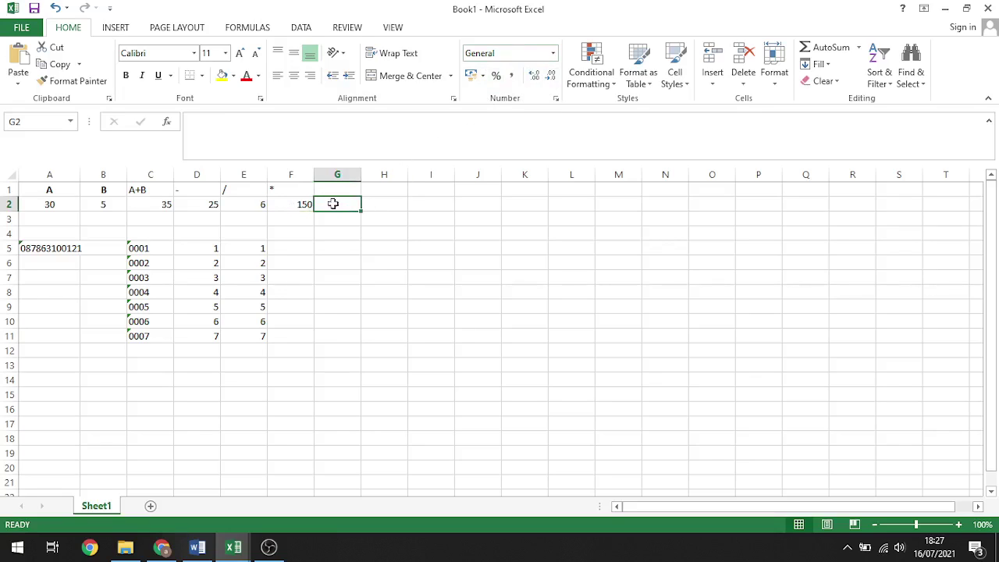
{"action": "left_click", "coordinate": [335, 191]}
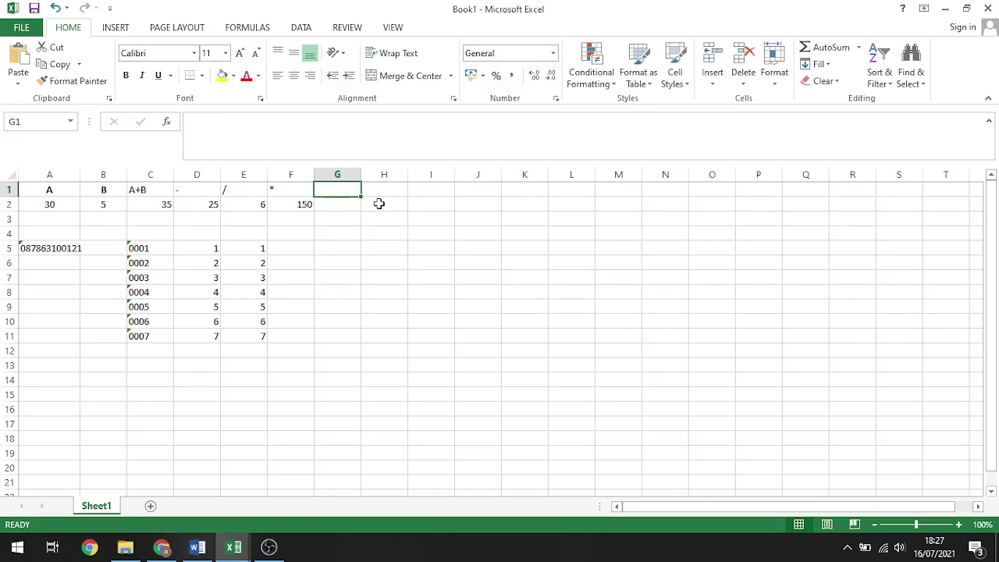
{"action": "type", "text": "10"}
{"action": "key", "text": "Return"}
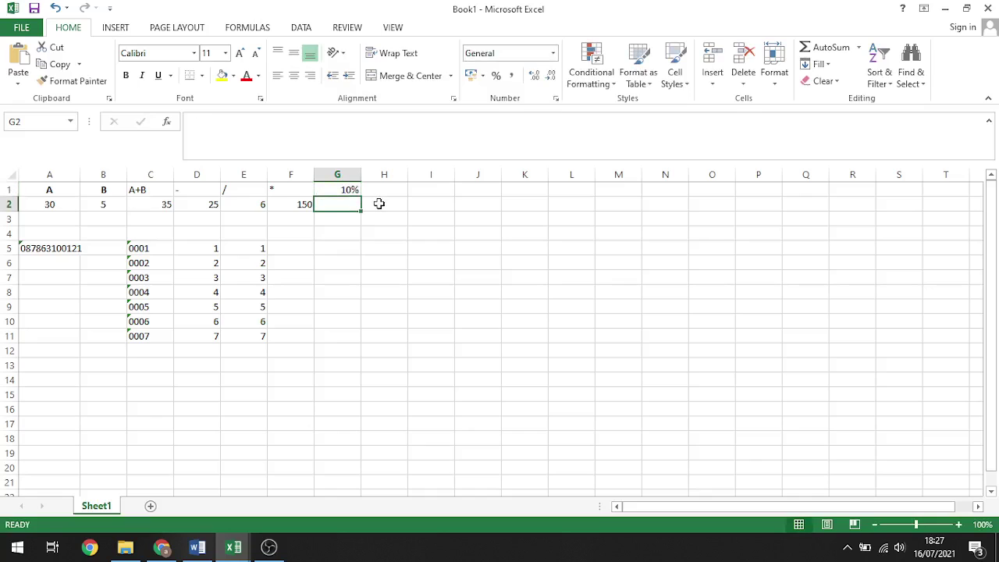
- Enter the formula =A2*G1 in G2, picking A2 and the percentage cell as references
{"action": "type", "text": "="}
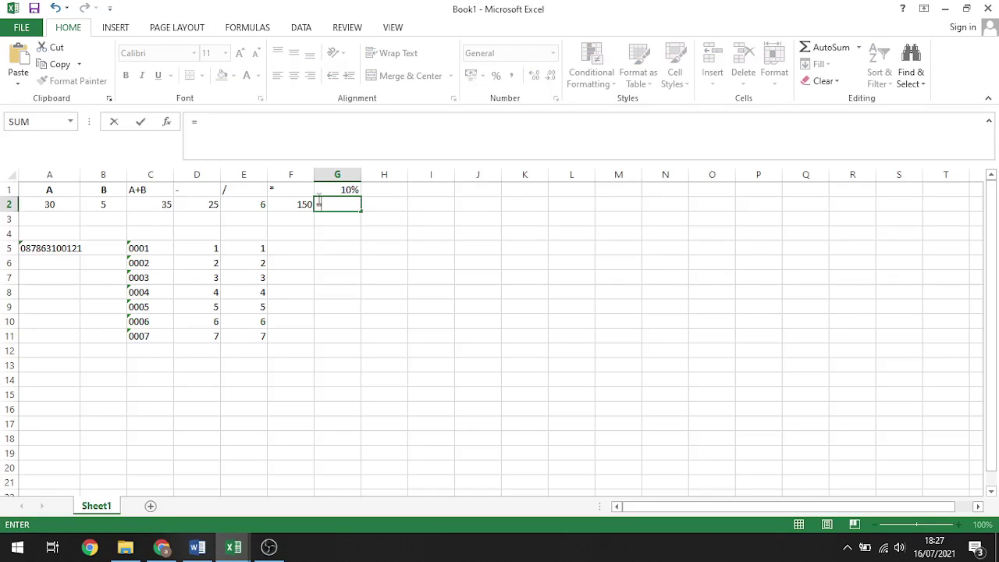
{"action": "left_click", "coordinate": [60, 204]}
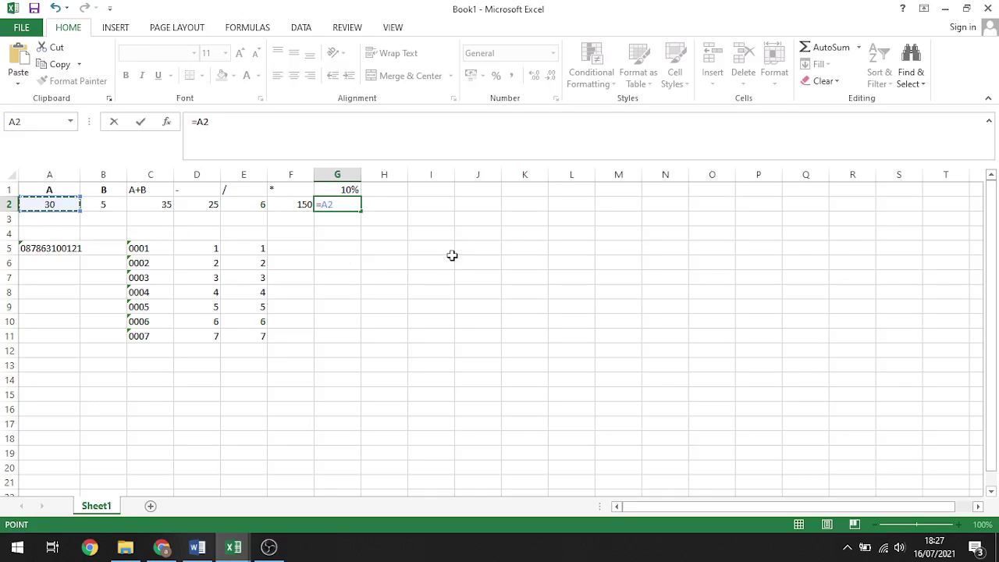
{"action": "type", "text": "*"}
{"action": "left_click", "coordinate": [343, 190]}
{"action": "key", "text": "Return"}
- Format G2 as a percentage, adding one decimal place and removing it again
{"action": "left_click", "coordinate": [349, 205]}
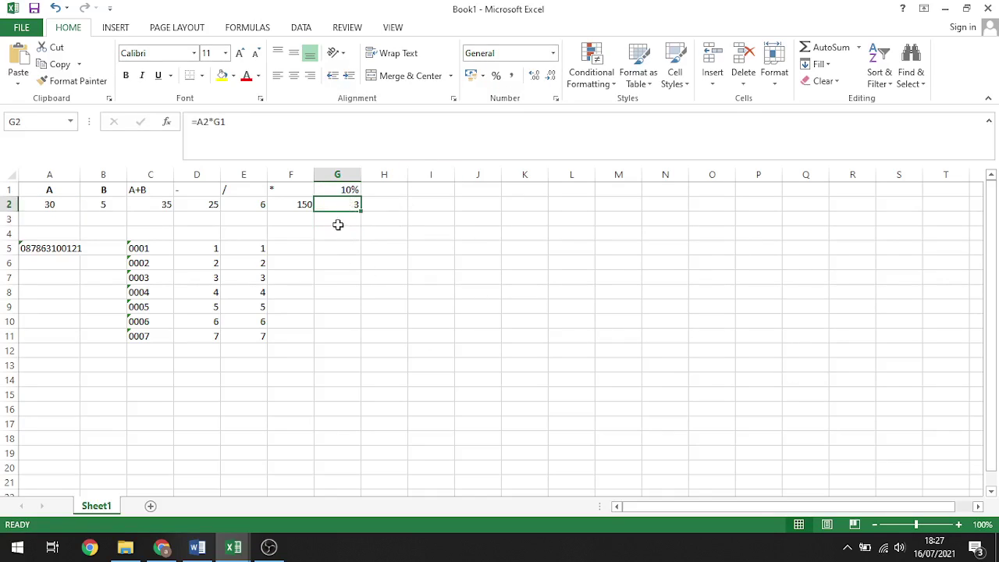
{"action": "left_click", "coordinate": [497, 78]}
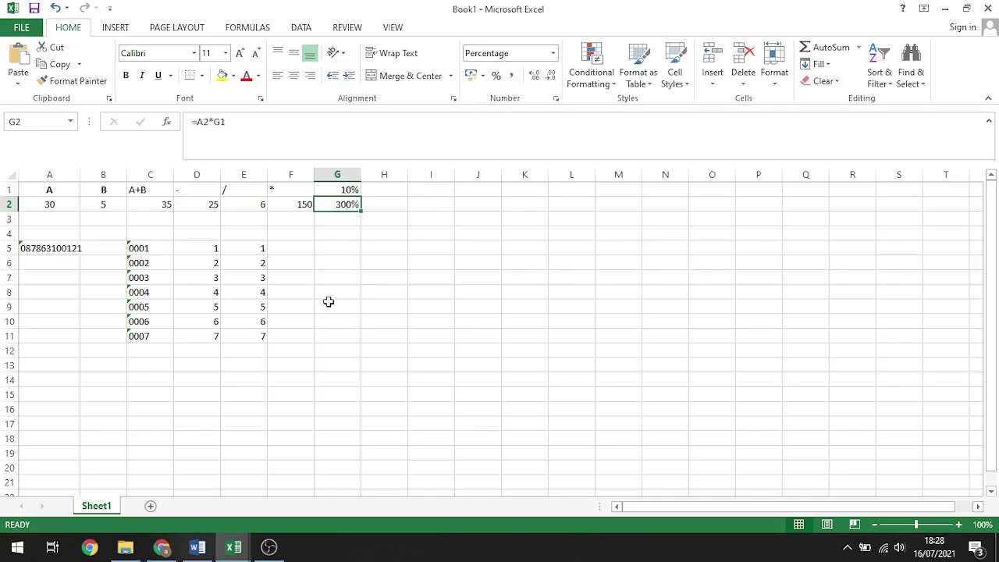
{"action": "left_click", "coordinate": [537, 78]}
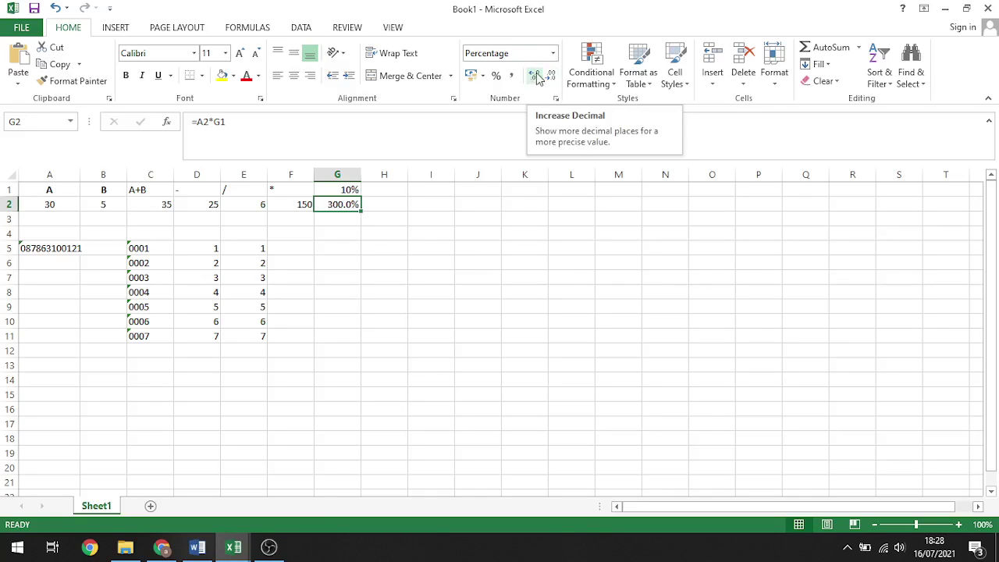
{"action": "left_click", "coordinate": [551, 78]}
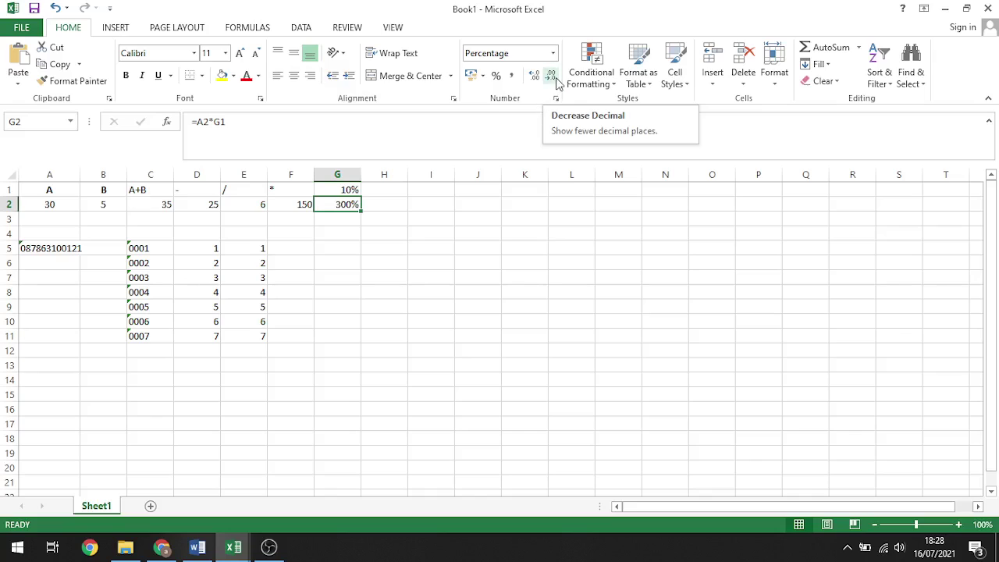
{"action": "left_click", "coordinate": [381, 246]}
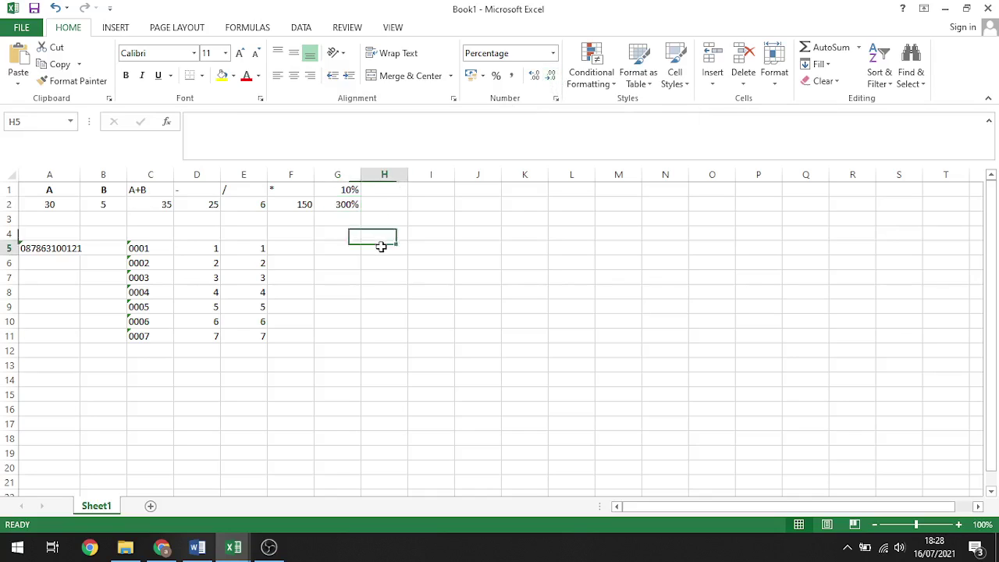
{"action": "left_click", "coordinate": [350, 217]}
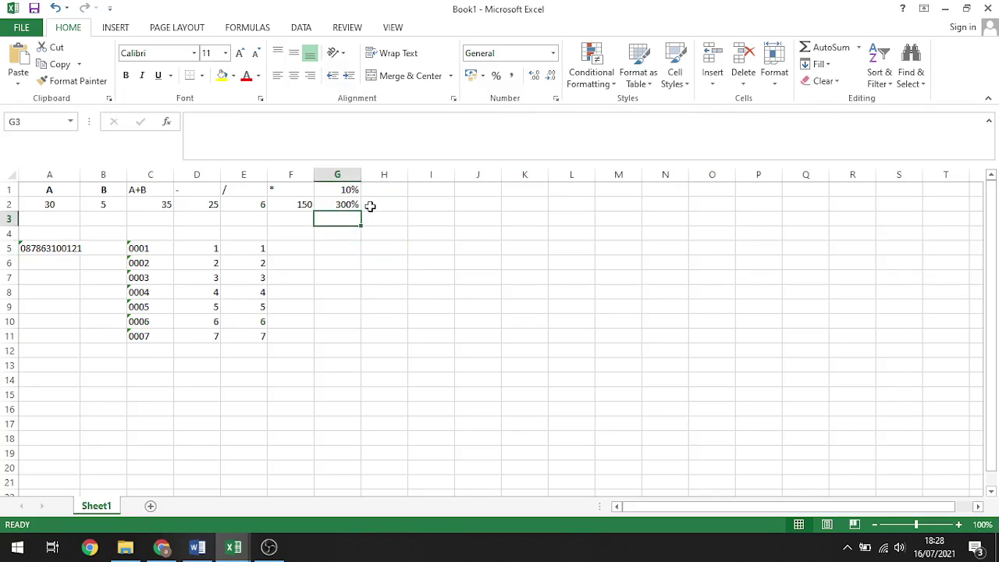
- Enter the formula =A2/7 in H2, picking A2 as a cell reference
{"action": "left_click", "coordinate": [369, 205]}
{"action": "type", "text": "="}
{"action": "left_click", "coordinate": [49, 203]}
{"action": "type", "text": "/"}
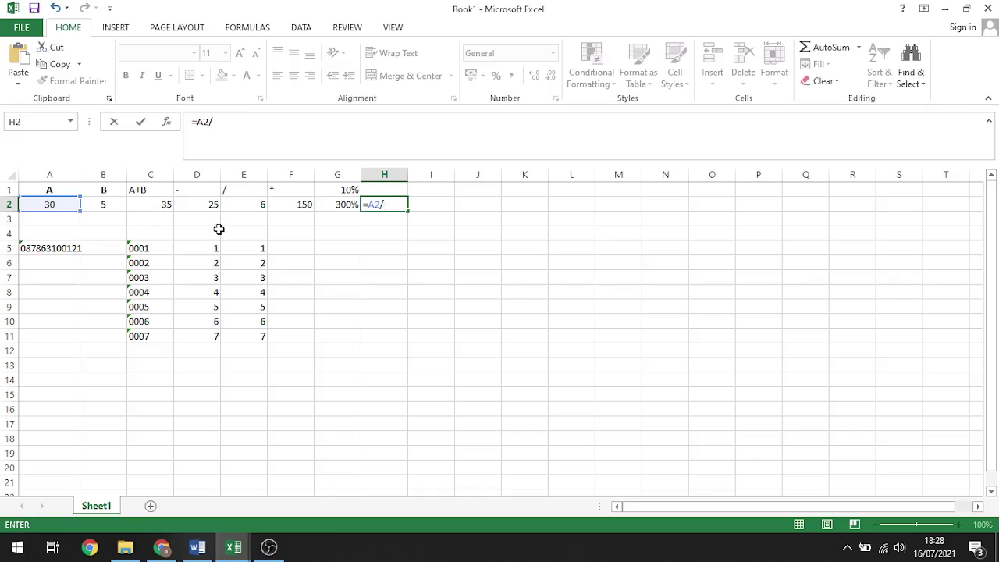
{"action": "type", "text": "7"}
{"action": "key", "text": "Return"}
- Adjust the decimal display of the division result in H2 to two decimal places
{"action": "left_click", "coordinate": [380, 204]}
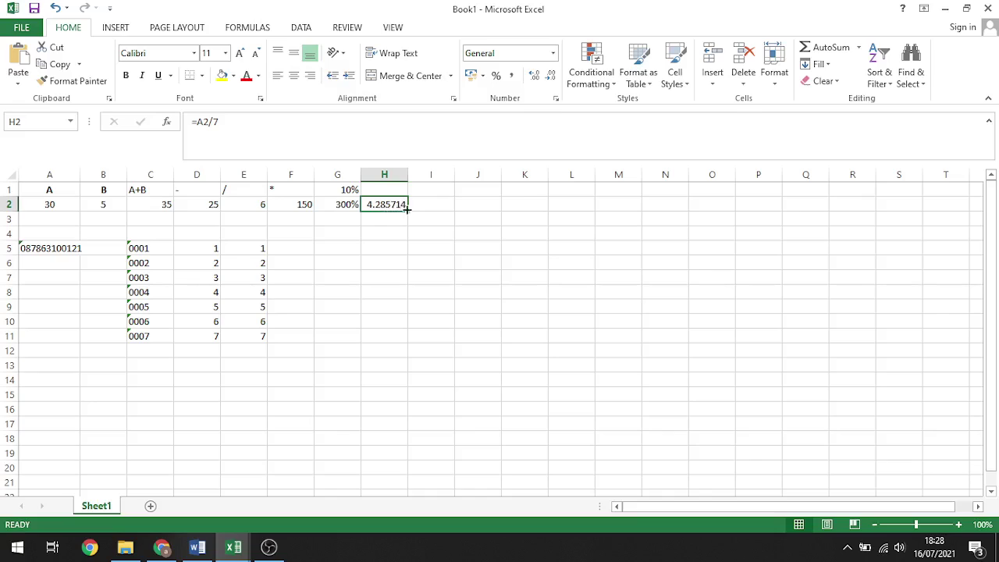
{"action": "left_click", "coordinate": [551, 75]}
{"action": "left_click", "coordinate": [550, 75]}
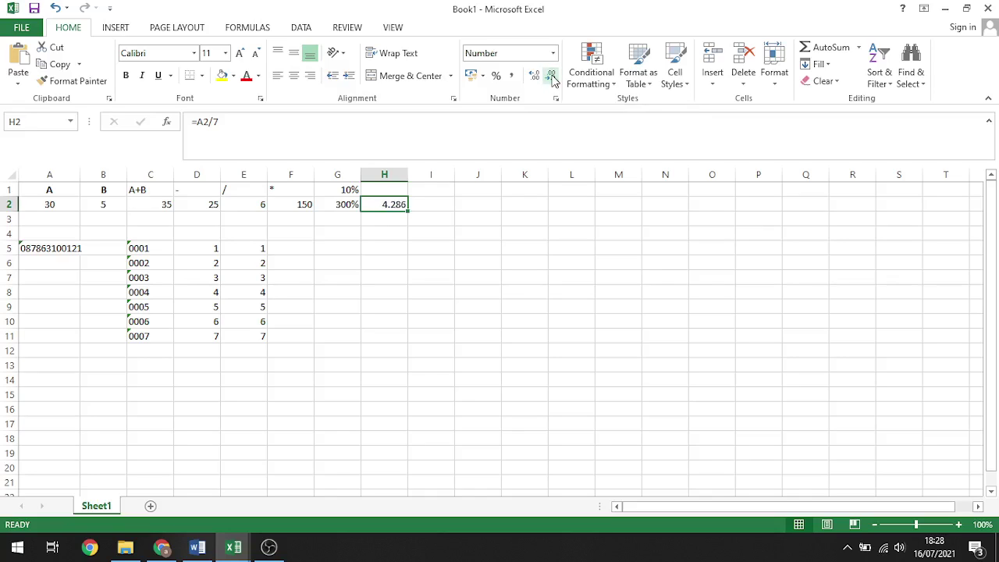
{"action": "left_click", "coordinate": [551, 75]}
{"action": "left_click", "coordinate": [533, 76]}
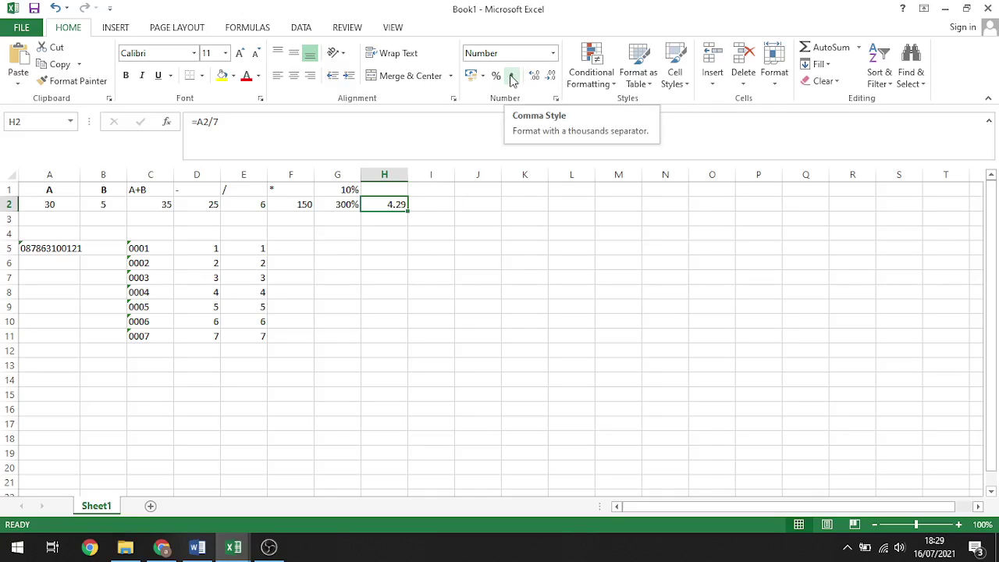
- Enter 3000 in H3 and format it with a thousands separator and no decimals
{"action": "left_click", "coordinate": [386, 218]}
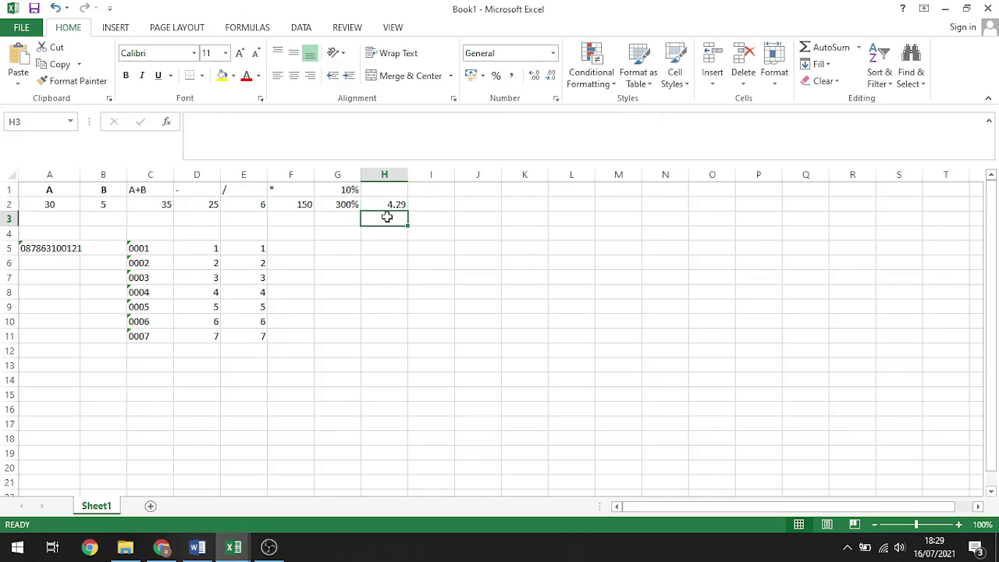
{"action": "type", "text": "3000"}
{"action": "key", "text": "Return"}
{"action": "left_click", "coordinate": [390, 219]}
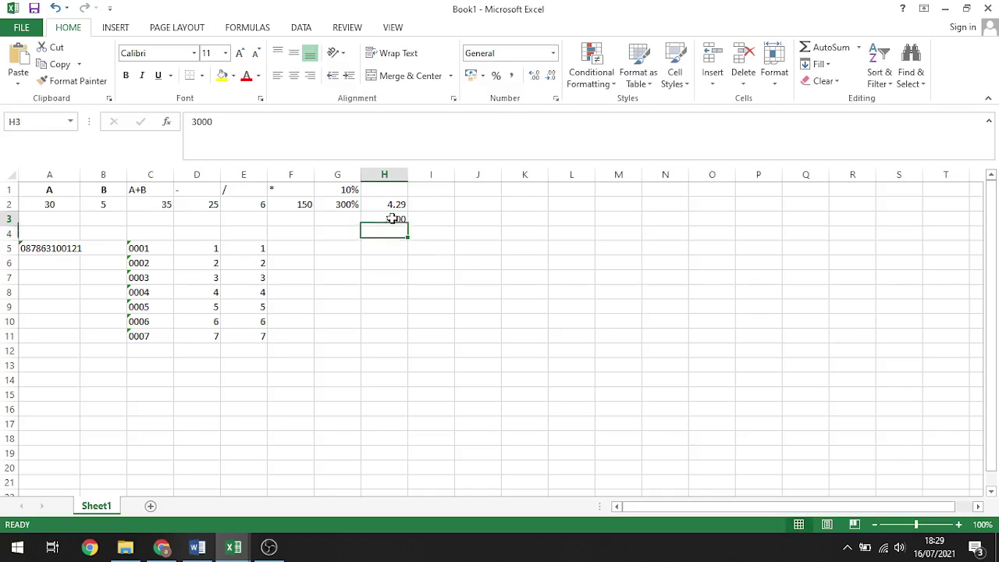
{"action": "left_click", "coordinate": [513, 78]}
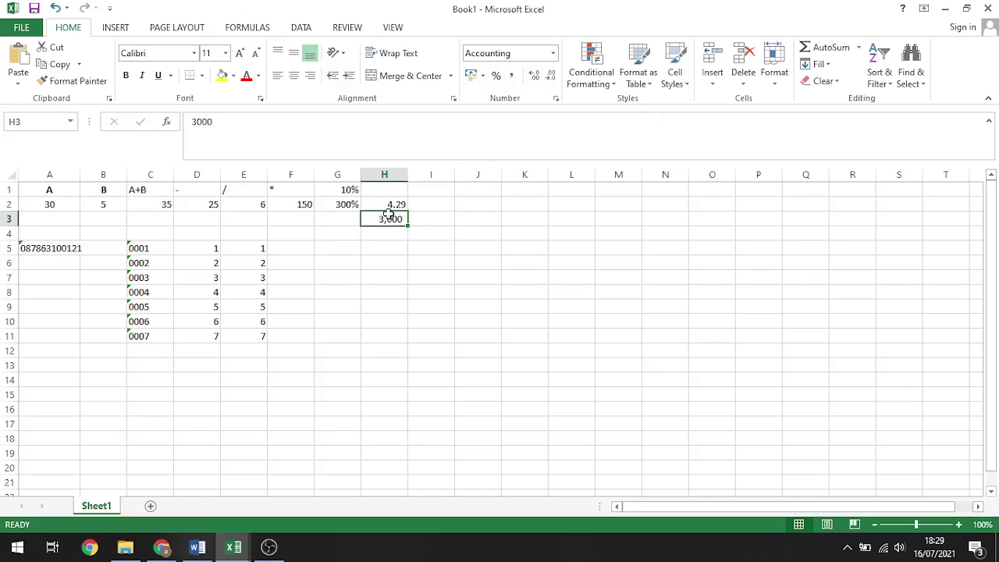
- Apply the Rp English (Indonesia) accounting format to the amount in H3
{"action": "left_click", "coordinate": [483, 76]}
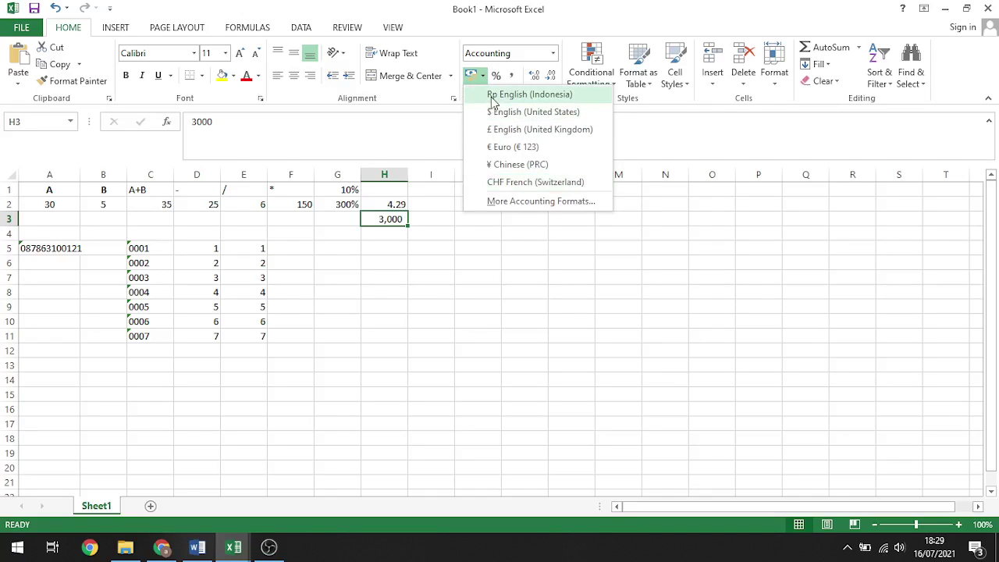
{"action": "left_click", "coordinate": [493, 94]}
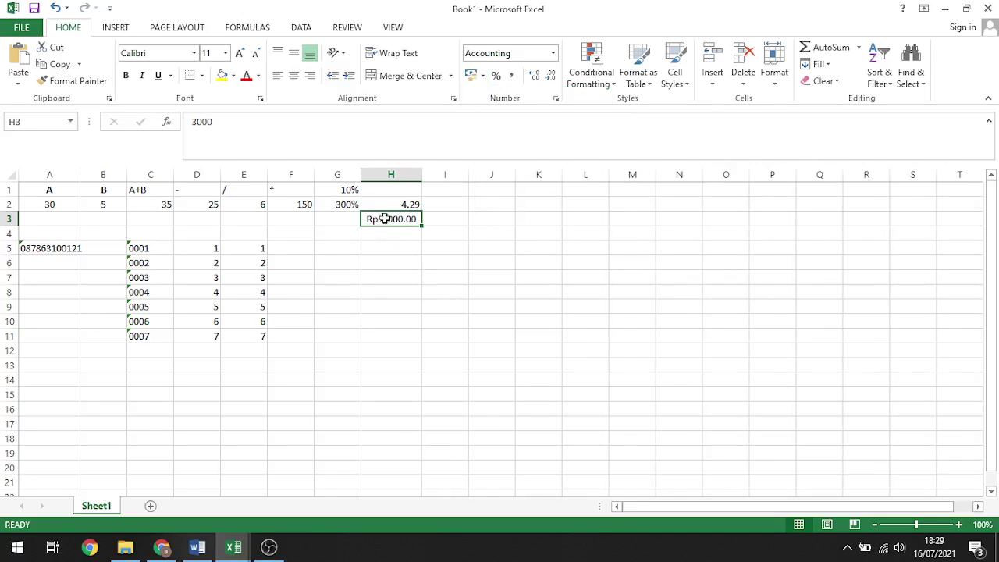
{"action": "left_click", "coordinate": [482, 75]}
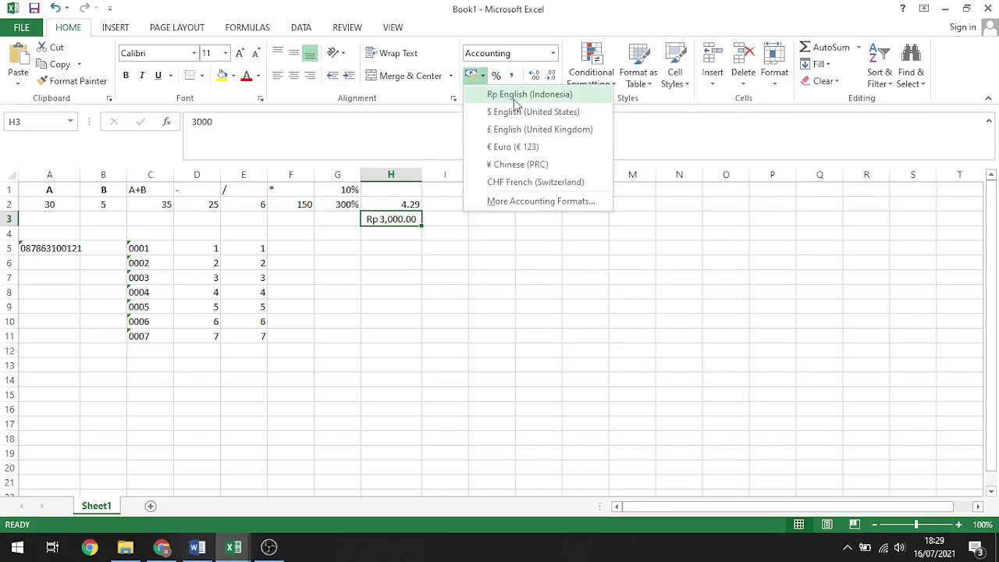
{"action": "left_click", "coordinate": [408, 225]}
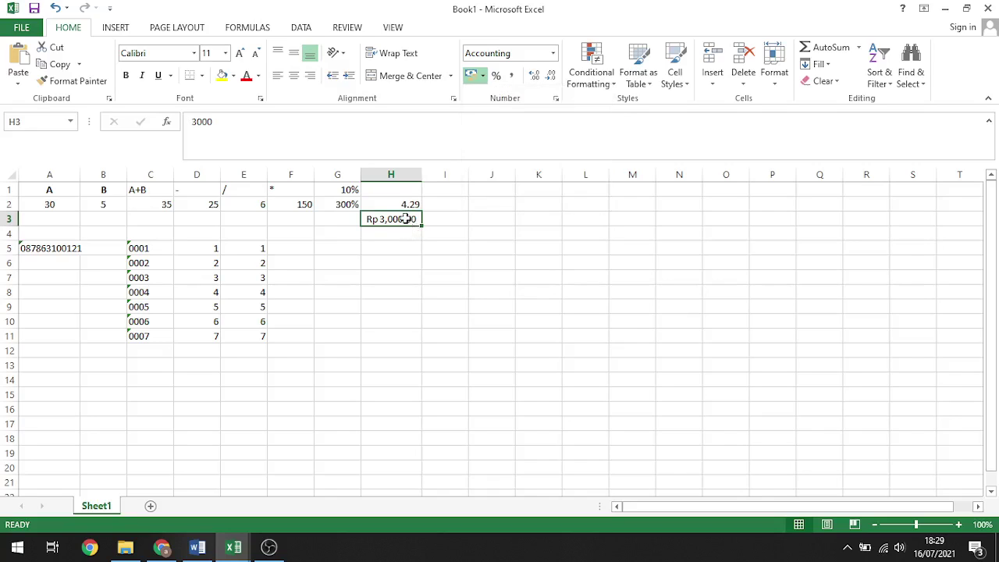
- Increase the decimals of the rupiah amount in H3, and reduce them to zero decimal places
{"action": "left_click", "coordinate": [535, 78]}
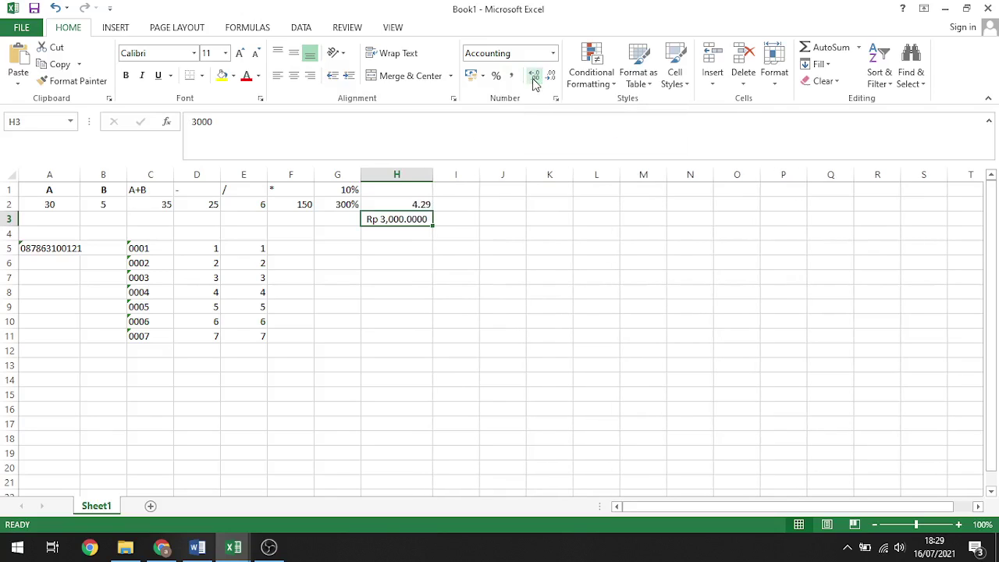
{"action": "left_click", "coordinate": [551, 79]}
{"action": "left_click", "coordinate": [551, 78]}
{"action": "left_click", "coordinate": [551, 78]}
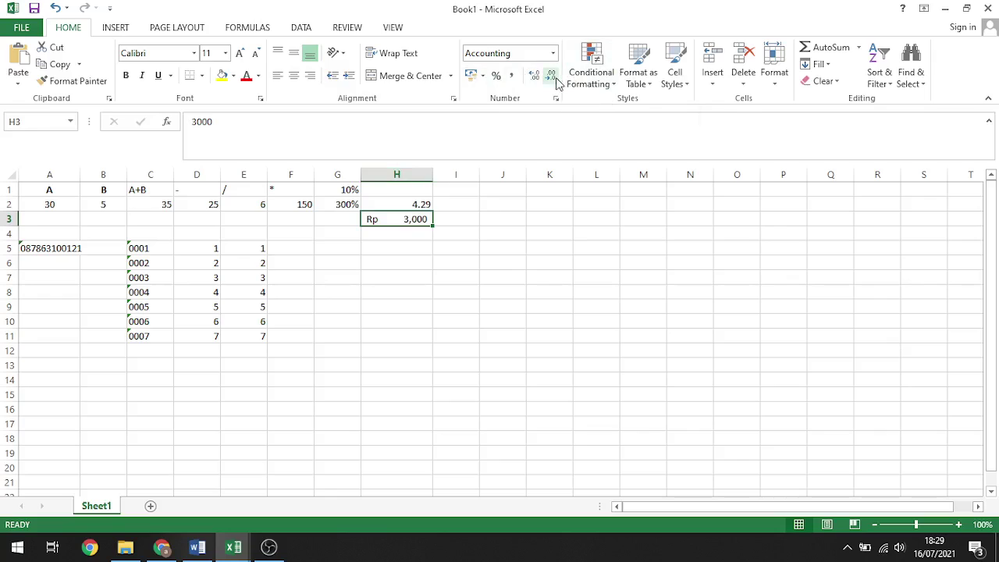
{"action": "left_click", "coordinate": [396, 238]}
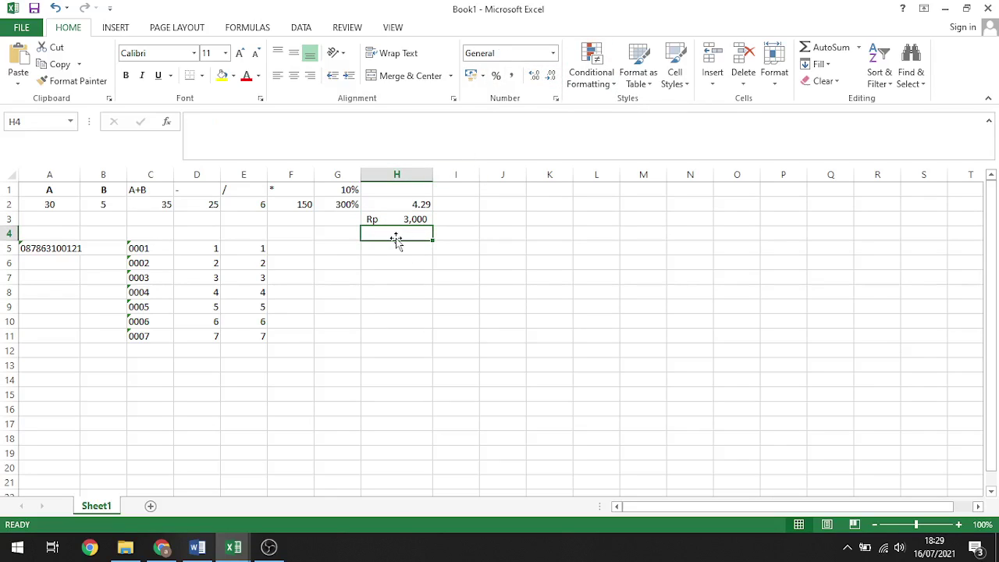
{"action": "left_click", "coordinate": [389, 220]}
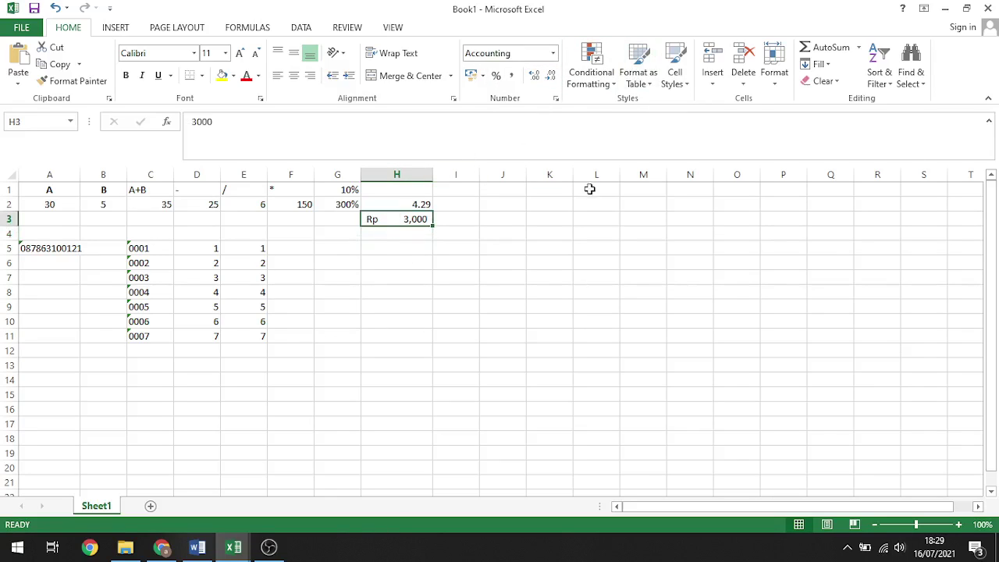
- Switch to Chrome, check the summary rows of the basic arithmetic exercise on gurubelajar.web.id, and return to the Excel workbook
{"action": "left_click", "coordinate": [114, 28]}
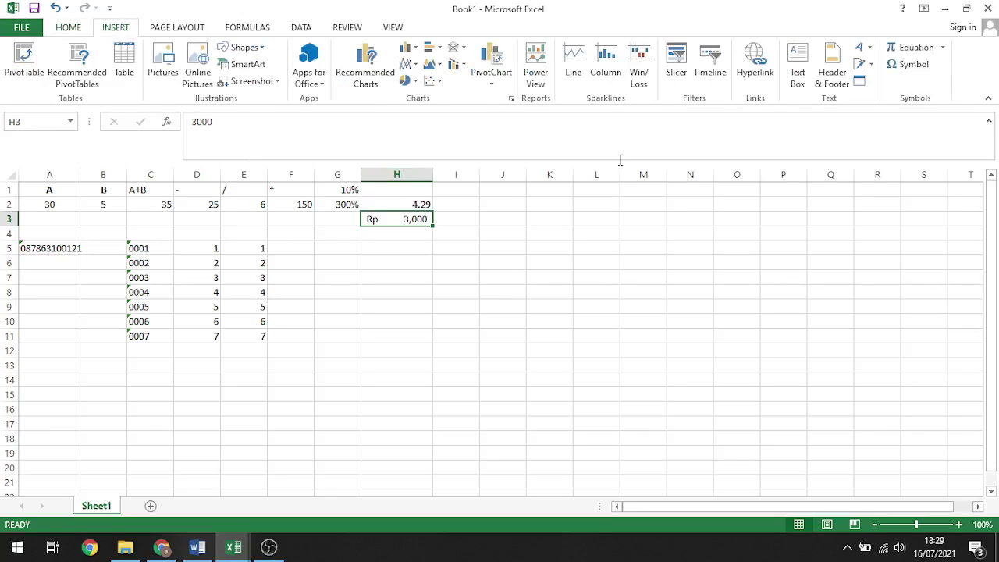
{"action": "left_click", "coordinate": [162, 547]}
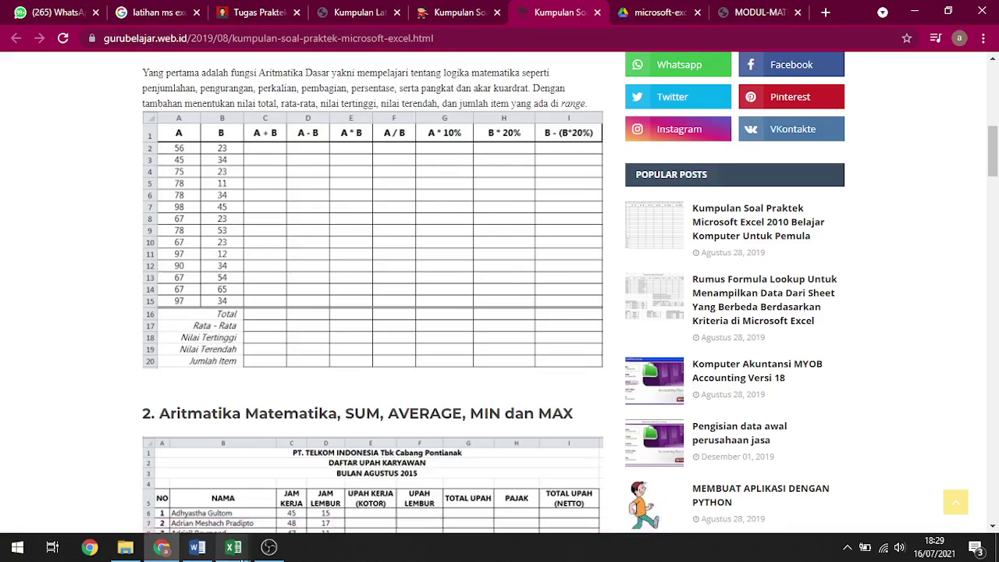
{"action": "mouse_move", "coordinate": [234, 547]}
{"action": "left_click", "coordinate": [344, 480]}
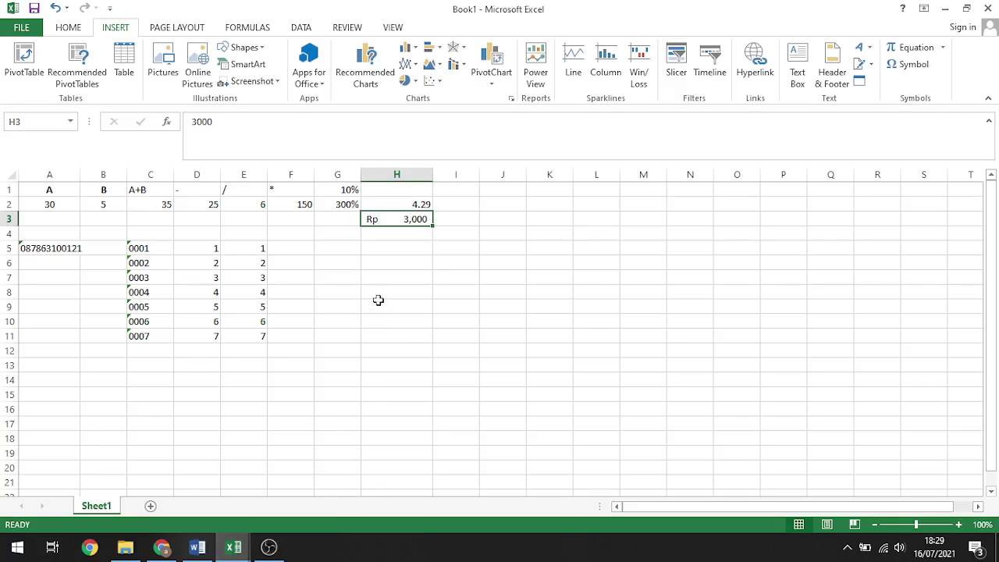
- Total the numbers in E5:E11 with a SUM formula in E12
{"action": "left_click", "coordinate": [243, 352]}
{"action": "type", "text": "=SUM("}
{"action": "left_click_drag", "start_coordinate": [259, 249], "coordinate": [260, 334]}
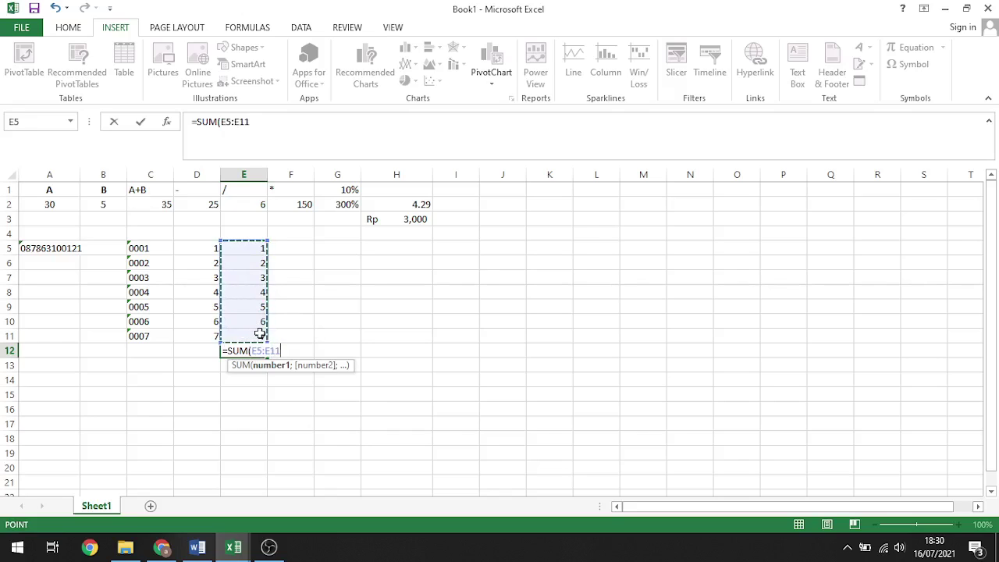
{"action": "key", "text": "Return"}
{"action": "left_click", "coordinate": [257, 351]}
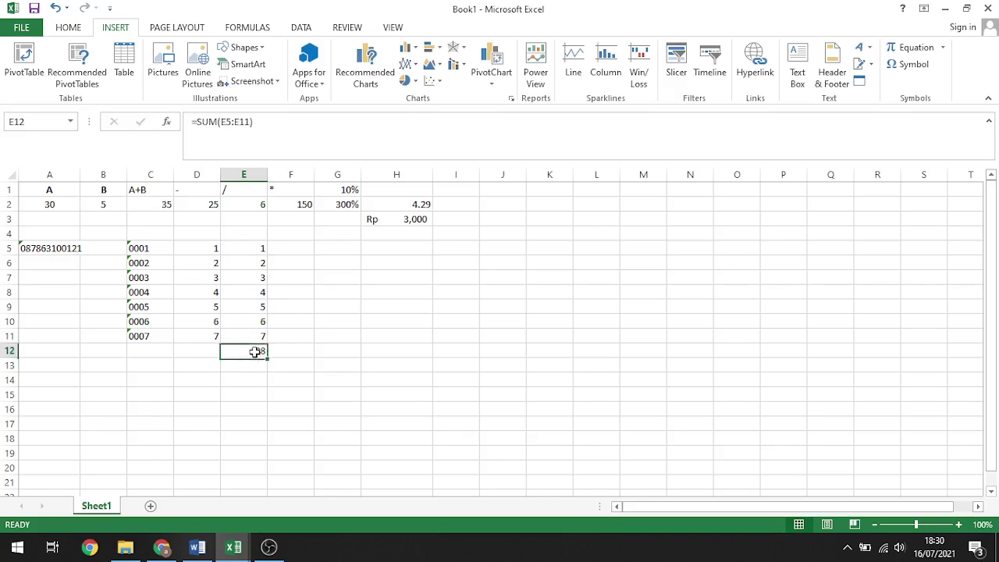
- Total the numbers in D5:D11 with AutoSum's Sum function, and clear the result from D12
{"action": "left_click", "coordinate": [205, 350]}
{"action": "left_click_drag", "start_coordinate": [191, 246], "coordinate": [208, 335]}
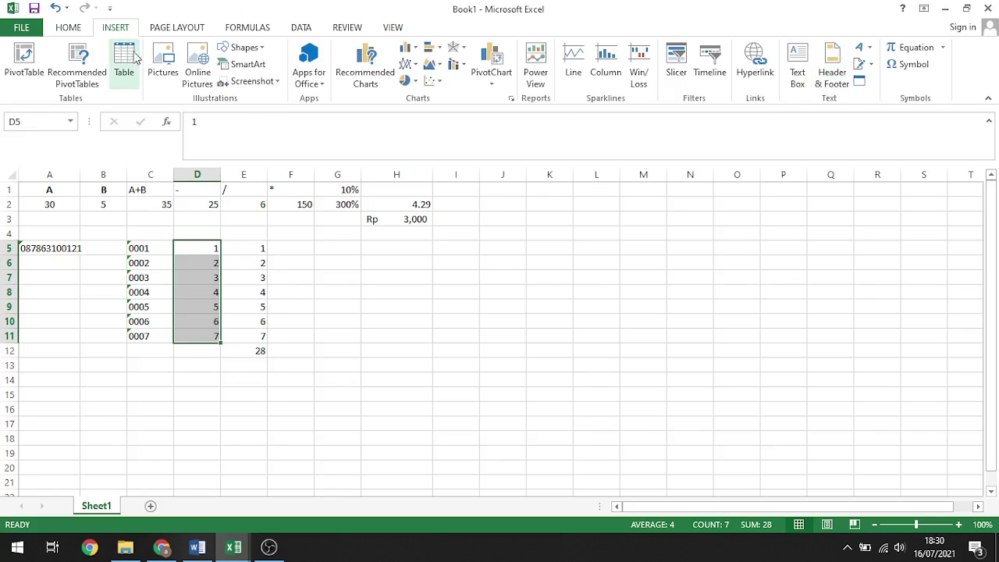
{"action": "left_click", "coordinate": [69, 28]}
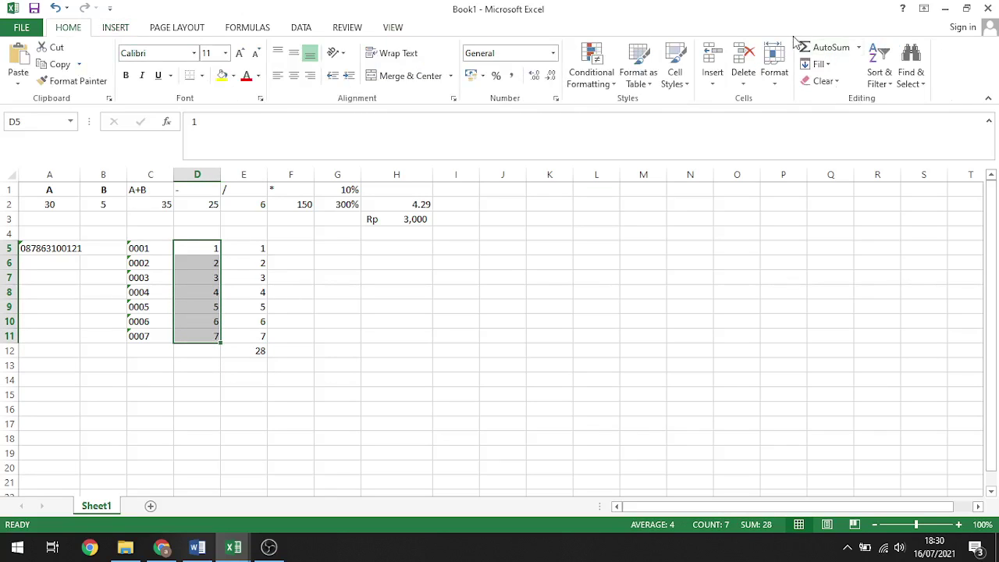
{"action": "left_click", "coordinate": [858, 47]}
{"action": "left_click", "coordinate": [829, 66]}
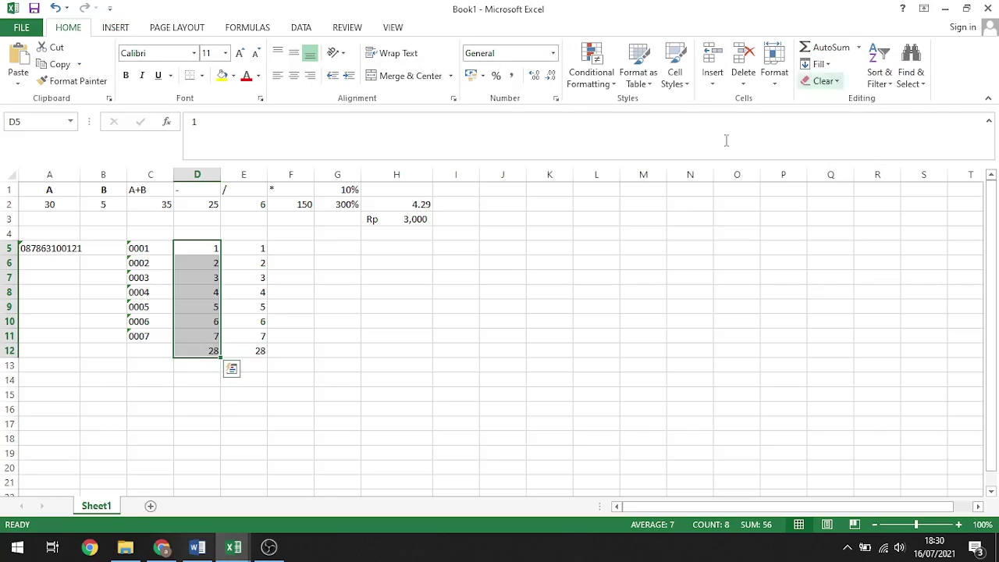
{"action": "left_click", "coordinate": [291, 368]}
{"action": "left_click", "coordinate": [197, 347]}
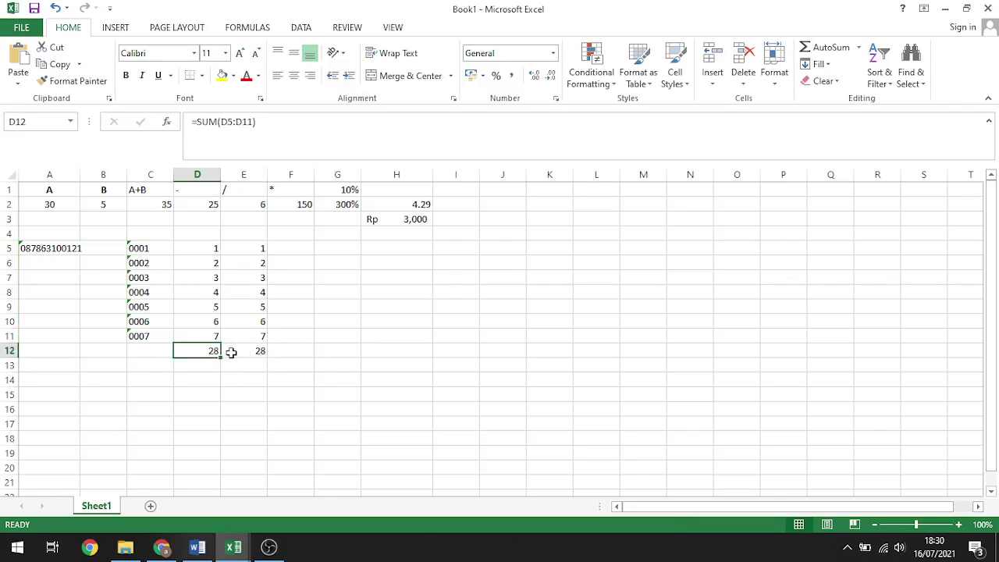
{"action": "key", "text": "Delete"}
- Calculate the average of D5:D11 in D12 with AutoSum's Average function
{"action": "left_click_drag", "start_coordinate": [206, 248], "coordinate": [205, 334]}
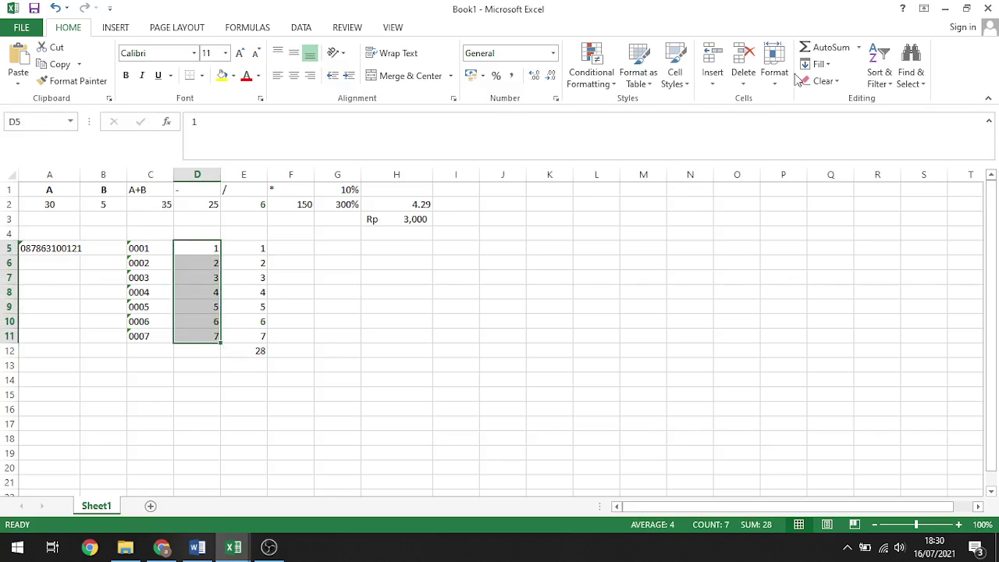
{"action": "left_click", "coordinate": [858, 48]}
{"action": "left_click", "coordinate": [839, 83]}
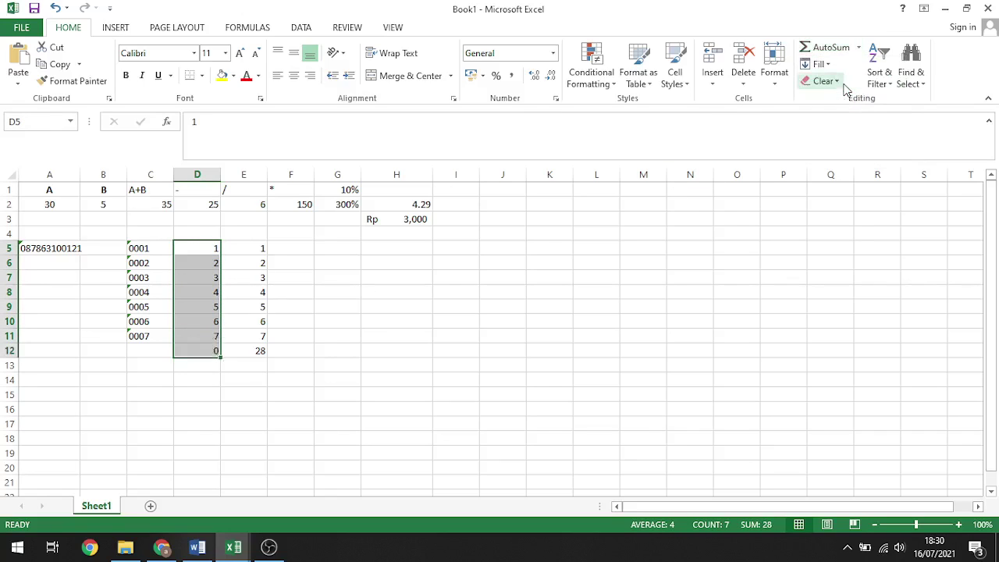
{"action": "left_click", "coordinate": [212, 351]}
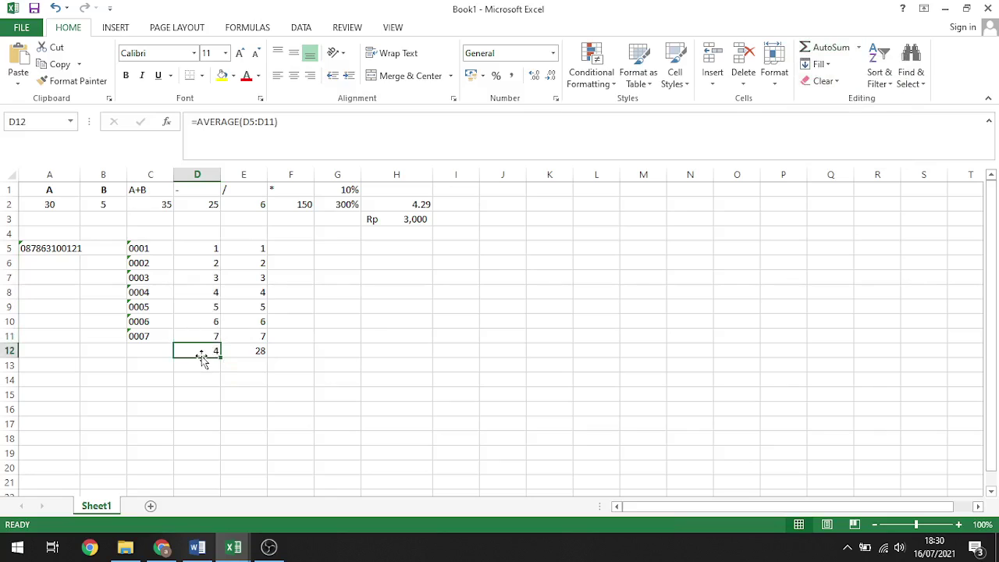
- Fill the result cell D12 with yellow
{"action": "left_click", "coordinate": [222, 75]}
{"action": "left_click", "coordinate": [239, 390]}
{"action": "left_click", "coordinate": [212, 348]}
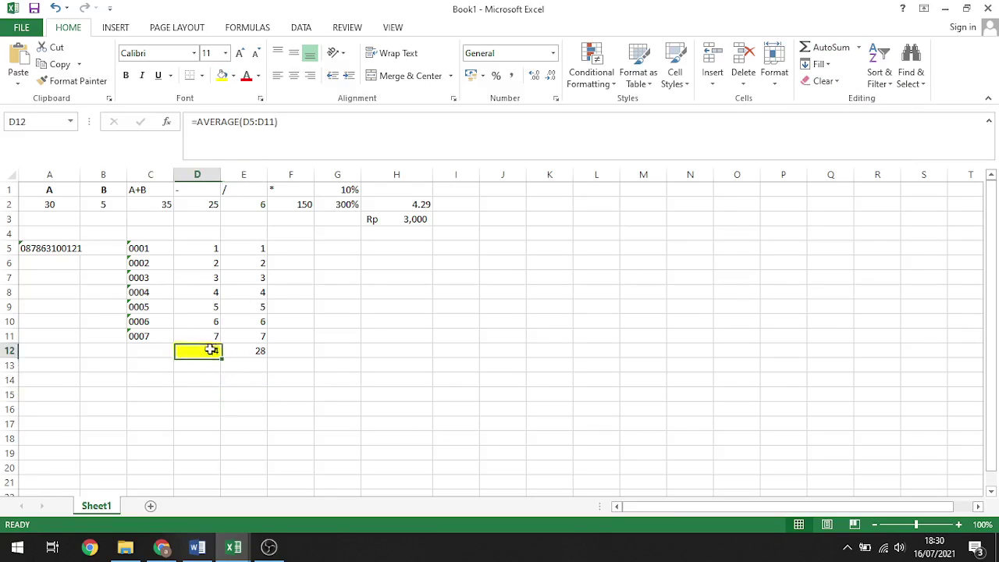
- Count the values in D5:D11 with AutoSum's Count Numbers function, and clear the result from D12
{"action": "left_click_drag", "start_coordinate": [210, 247], "coordinate": [210, 335]}
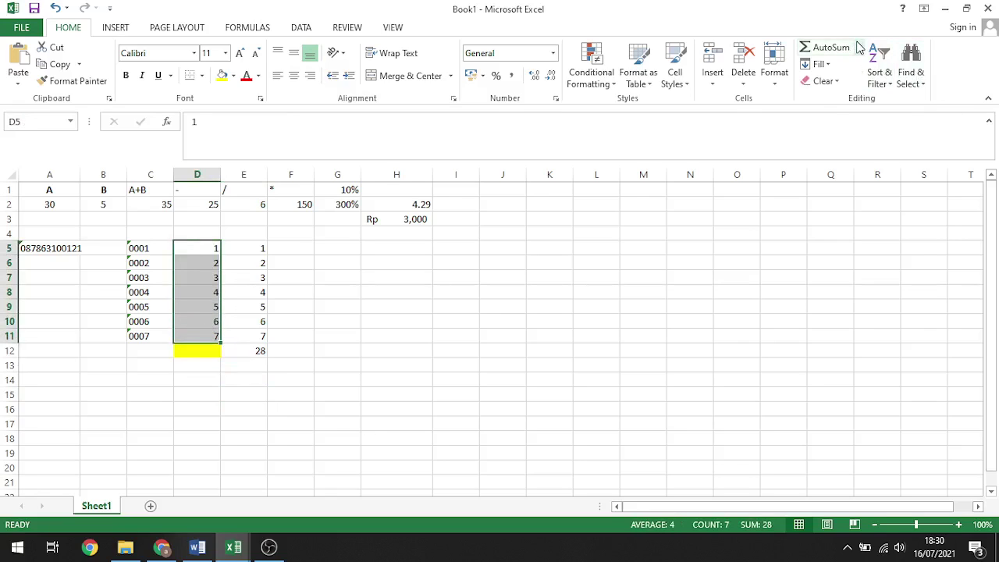
{"action": "left_click", "coordinate": [859, 47]}
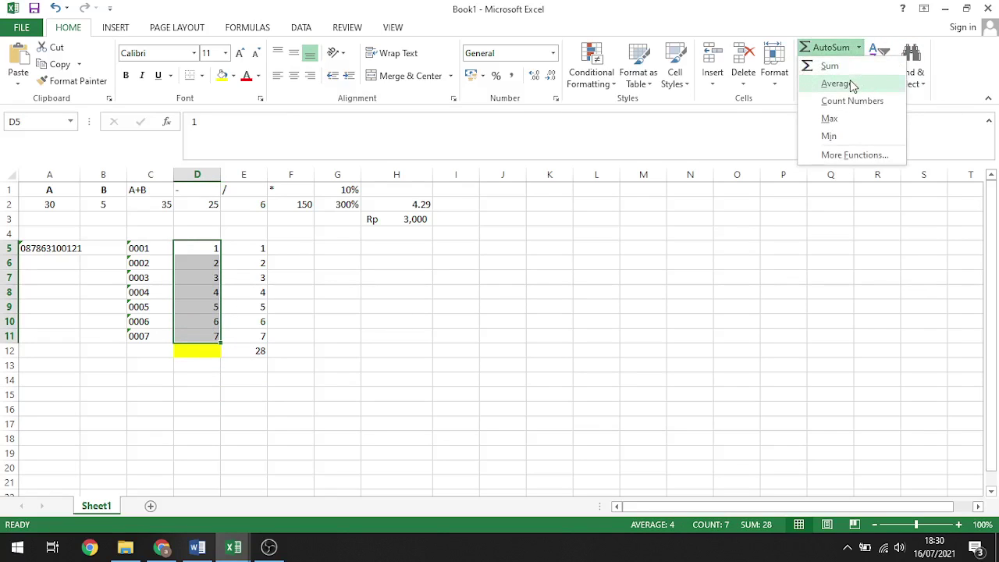
{"action": "left_click", "coordinate": [849, 102]}
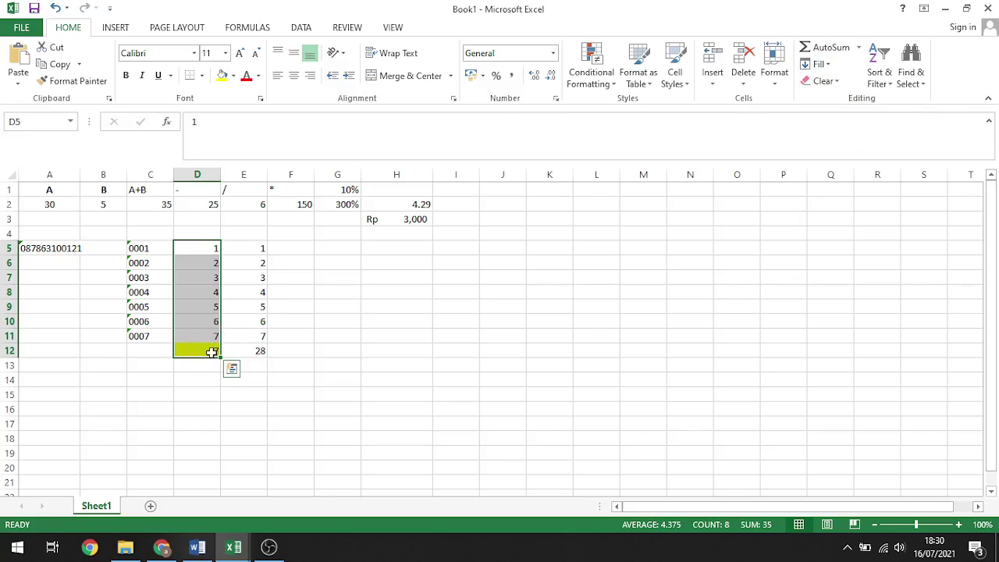
{"action": "left_click", "coordinate": [211, 348]}
{"action": "key", "text": "Delete"}
- Find the highest value in D5:D11 with AutoSum's Max function, and clear the result from D12
{"action": "left_click_drag", "start_coordinate": [208, 245], "coordinate": [203, 334]}
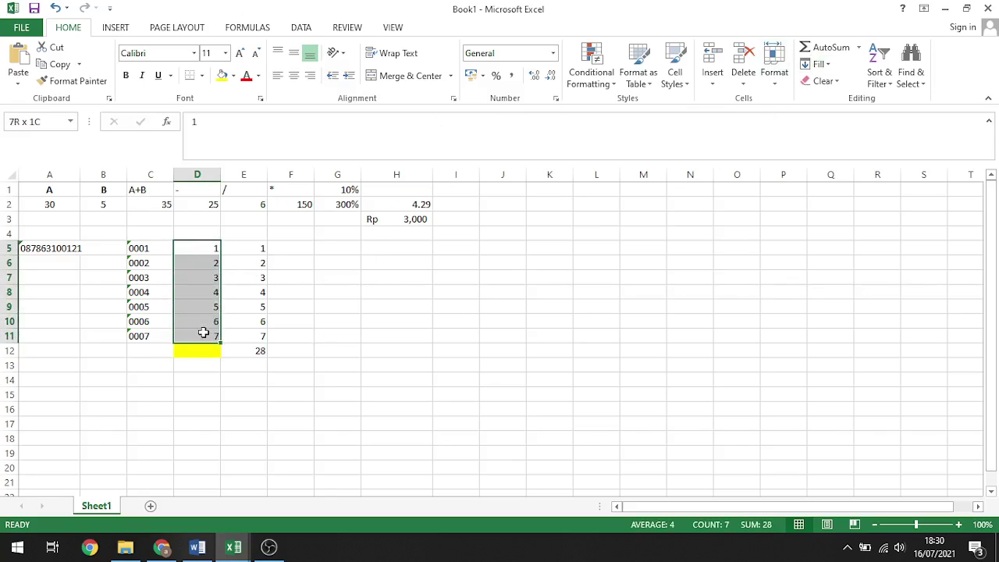
{"action": "left_click", "coordinate": [859, 48]}
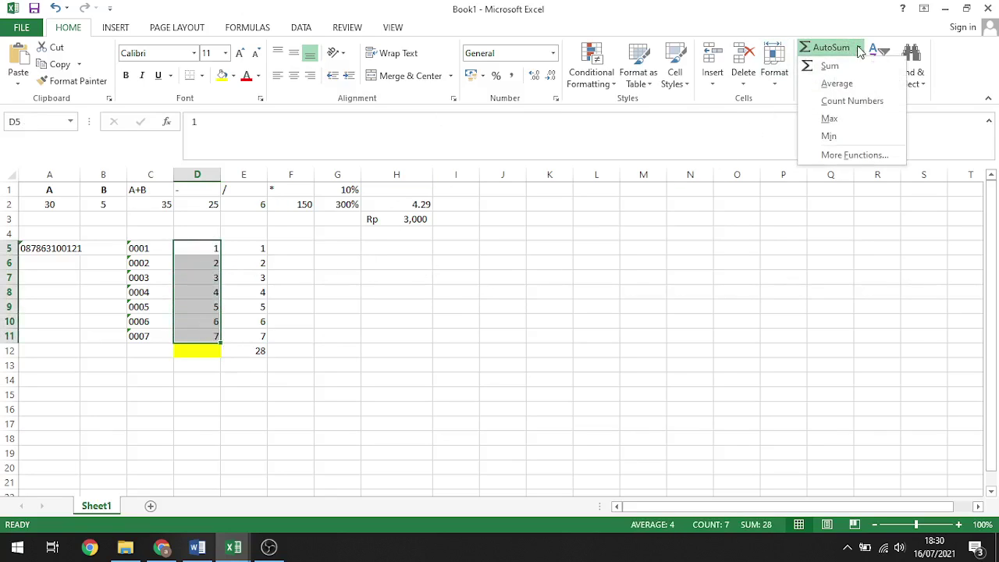
{"action": "left_click", "coordinate": [830, 119]}
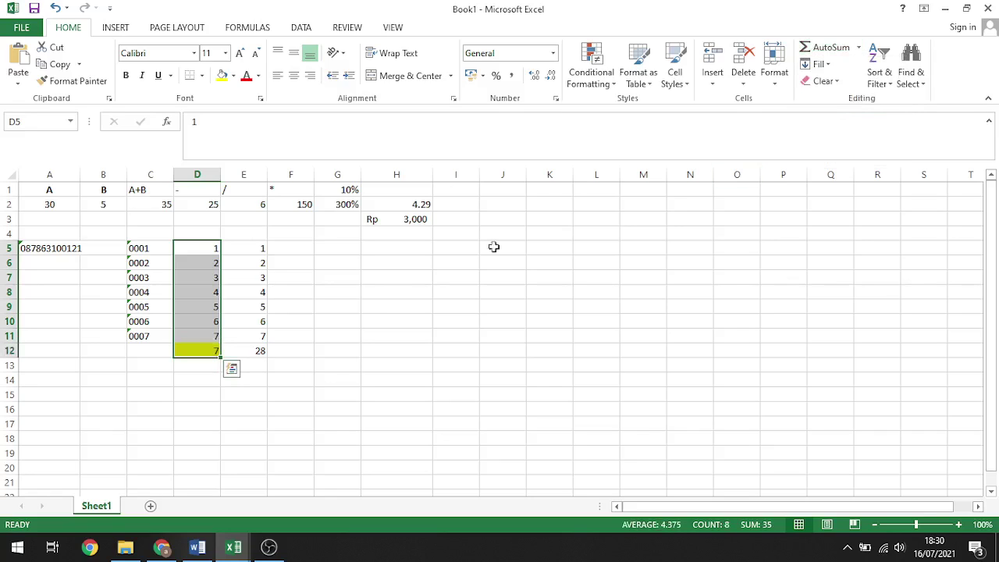
{"action": "left_click", "coordinate": [199, 350]}
{"action": "key", "text": "Delete"}
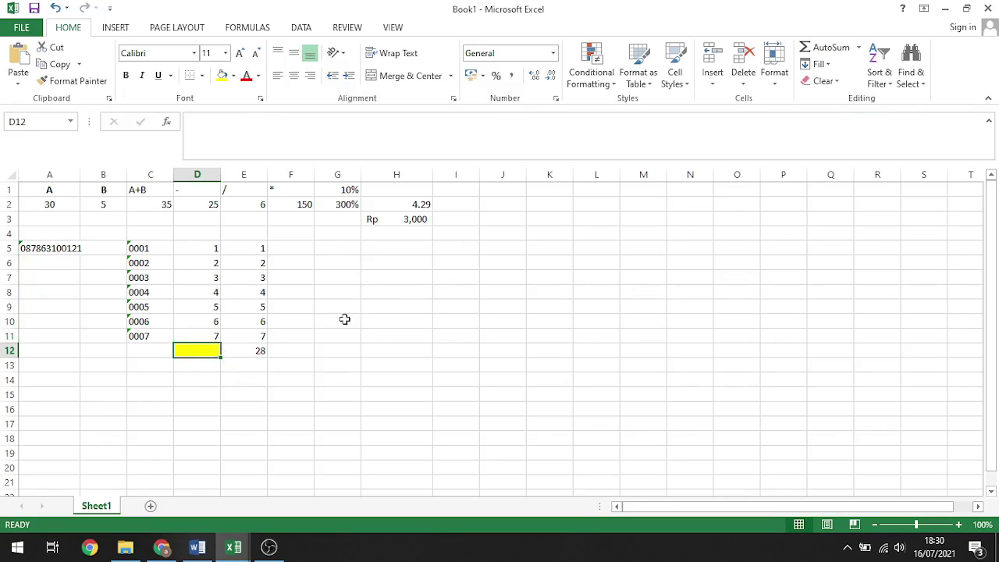
- Find the lowest value in D5:D11 with AutoSum's Min function, and clear the result from D12
{"action": "left_click_drag", "start_coordinate": [212, 248], "coordinate": [212, 336]}
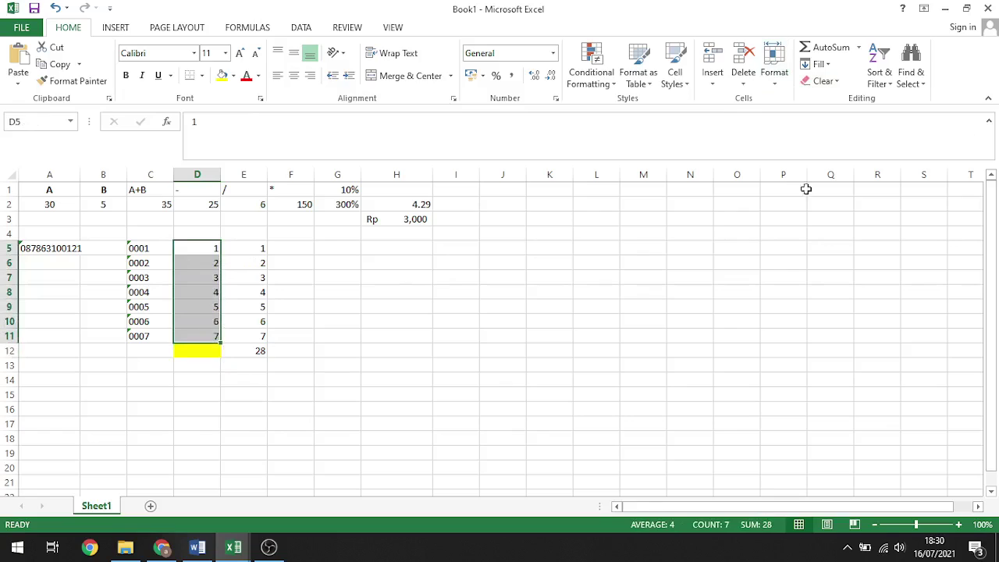
{"action": "left_click", "coordinate": [859, 47]}
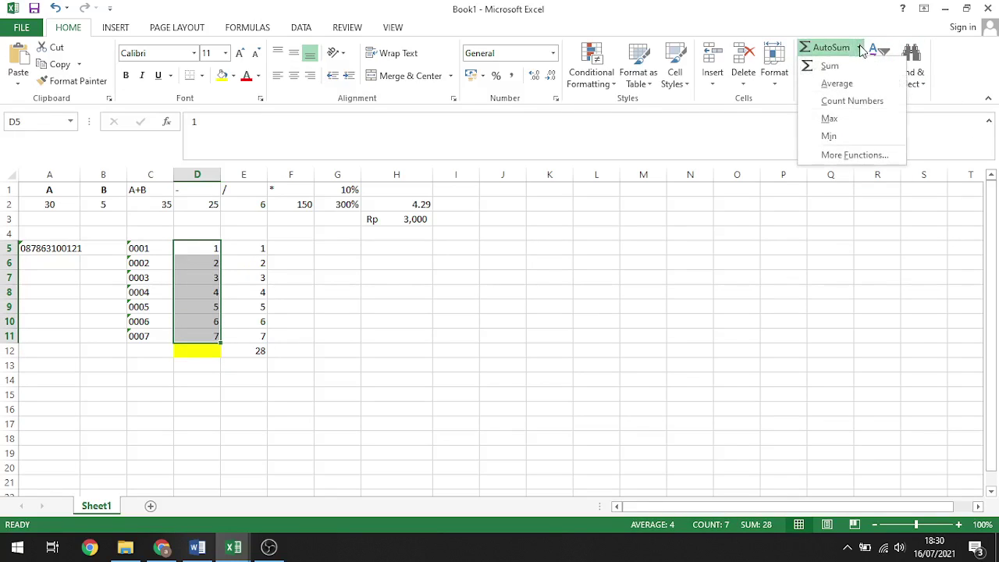
{"action": "left_click", "coordinate": [829, 136]}
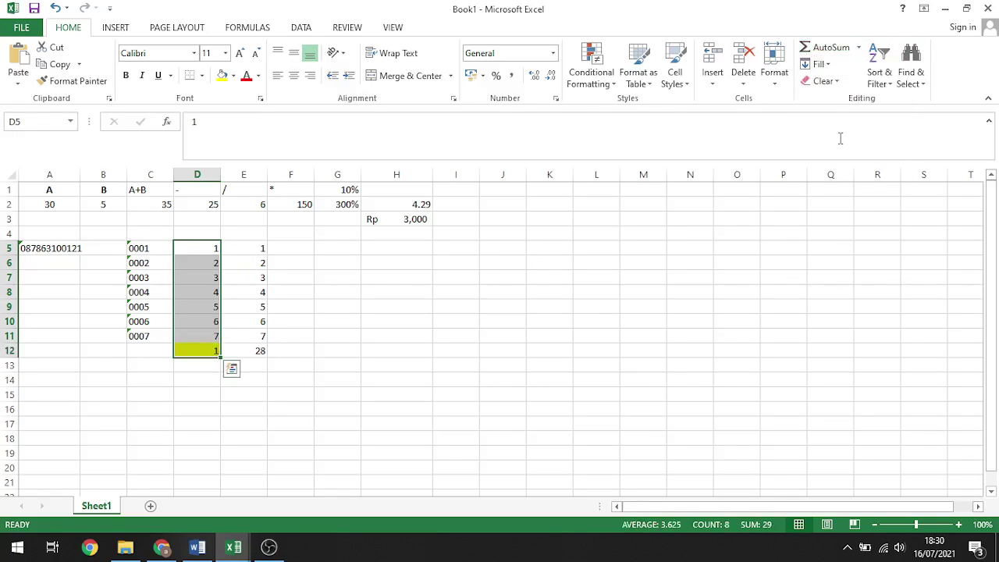
{"action": "left_click", "coordinate": [191, 350]}
{"action": "key", "text": "Delete"}
- Examine the functions offered for D5:D11 under the Logical and All categories of Insert Function, and cancel without inserting one
{"action": "left_click_drag", "start_coordinate": [200, 248], "coordinate": [216, 334]}
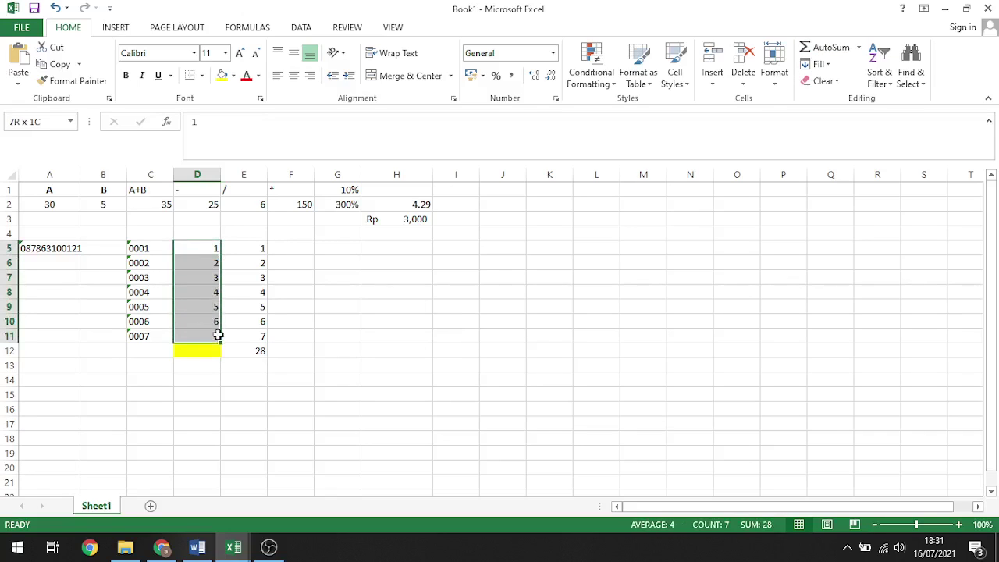
{"action": "left_click", "coordinate": [858, 47]}
{"action": "left_click", "coordinate": [842, 155]}
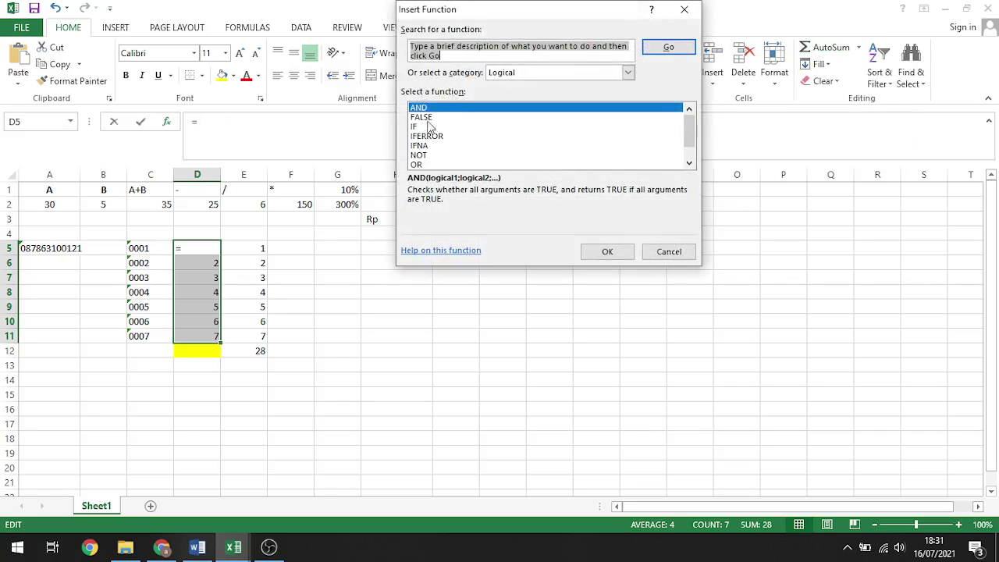
{"action": "scroll", "coordinate": [434, 137], "scroll_direction": "down", "scroll_amount": 1}
{"action": "scroll", "coordinate": [454, 153], "scroll_direction": "up", "scroll_amount": 1}
{"action": "left_click", "coordinate": [627, 74]}
{"action": "left_click", "coordinate": [536, 96]}
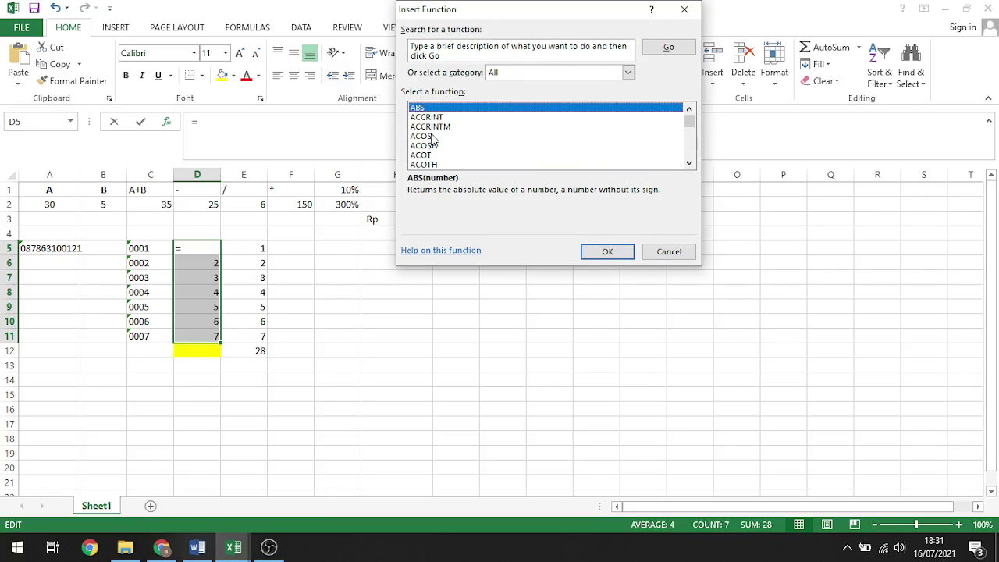
{"action": "scroll", "coordinate": [437, 134], "scroll_direction": "down", "scroll_amount": 1}
{"action": "scroll", "coordinate": [437, 134], "scroll_direction": "down", "scroll_amount": 11}
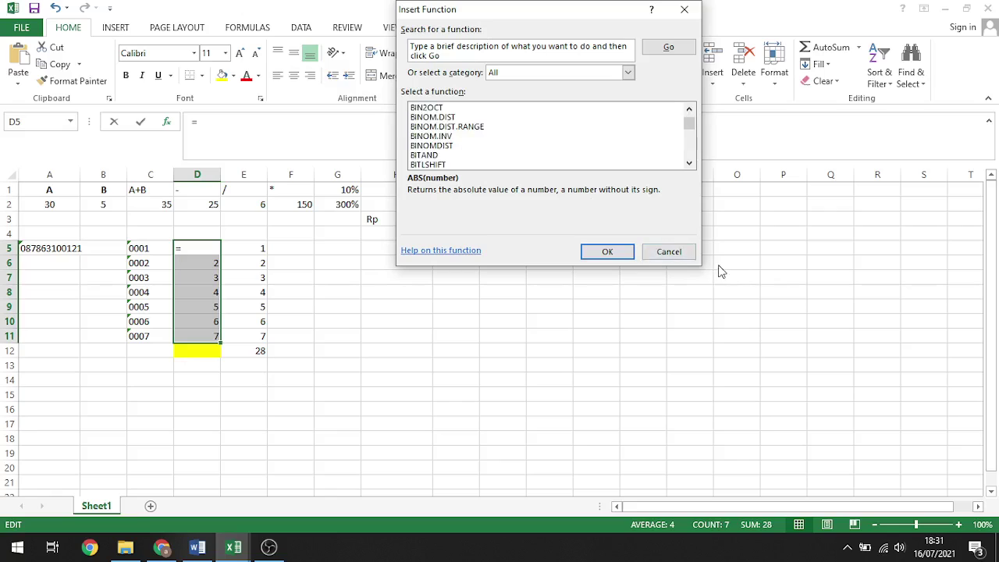
{"action": "left_click", "coordinate": [669, 253]}
{"action": "left_click", "coordinate": [328, 281]}
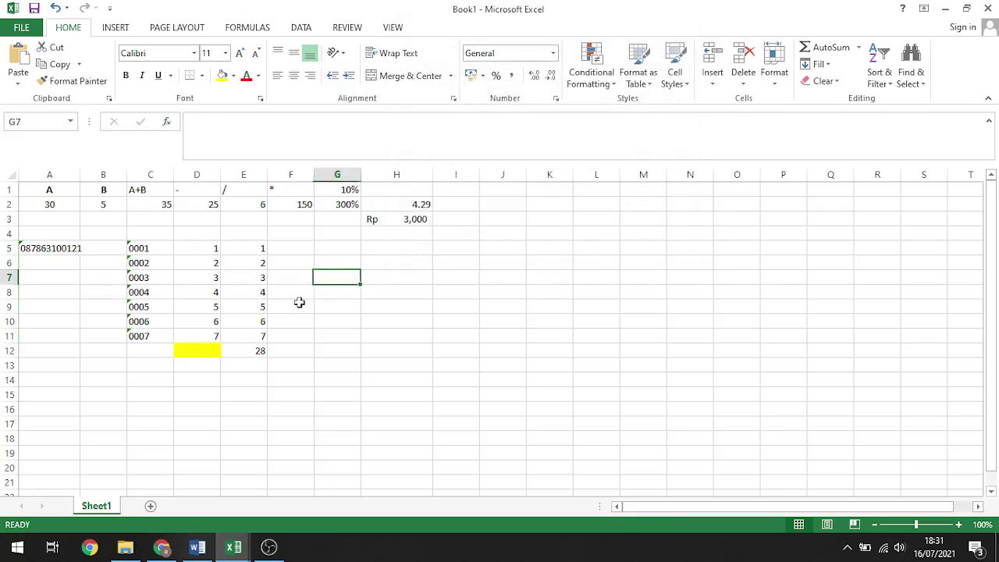
{"action": "left_click", "coordinate": [213, 355]}
{"action": "left_click", "coordinate": [208, 364]}
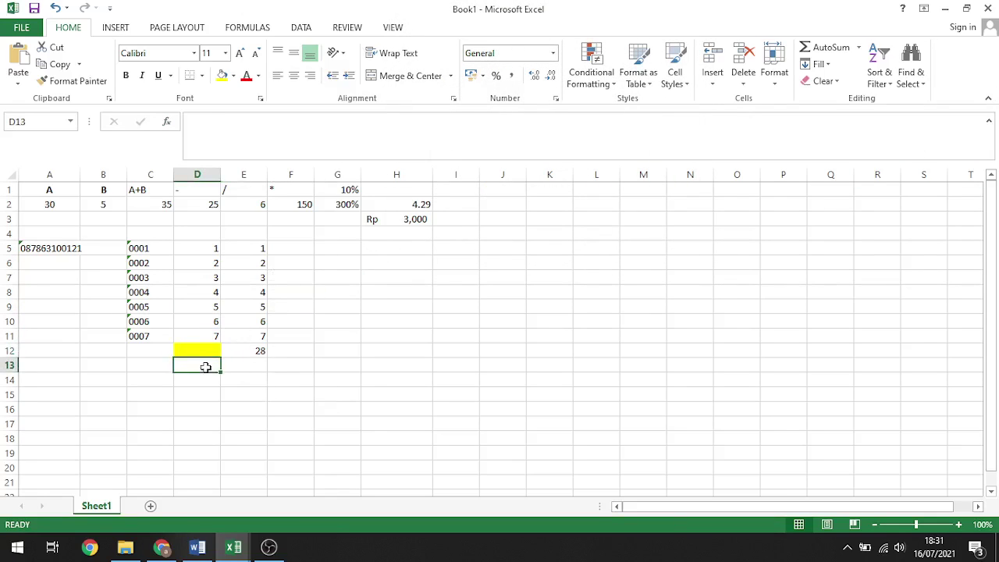
{"action": "left_click", "coordinate": [209, 352]}
{"action": "left_click", "coordinate": [205, 368]}
{"action": "left_click", "coordinate": [106, 396]}
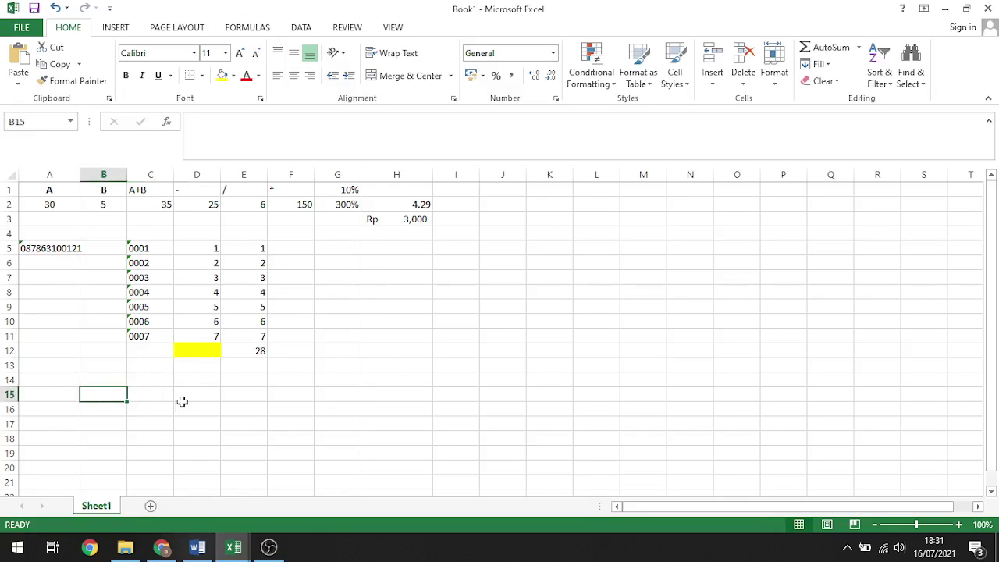
- Enter the heading "Jenis Kelamin" in H13
{"action": "scroll", "coordinate": [204, 409], "scroll_direction": "down", "scroll_amount": 1}
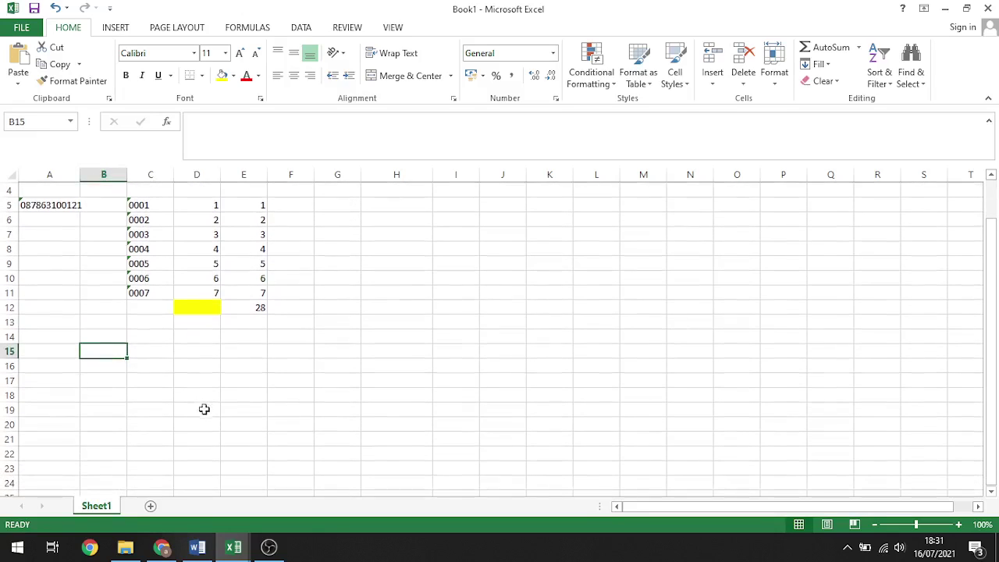
{"action": "left_click", "coordinate": [390, 322]}
{"action": "type", "text": "jENI"}
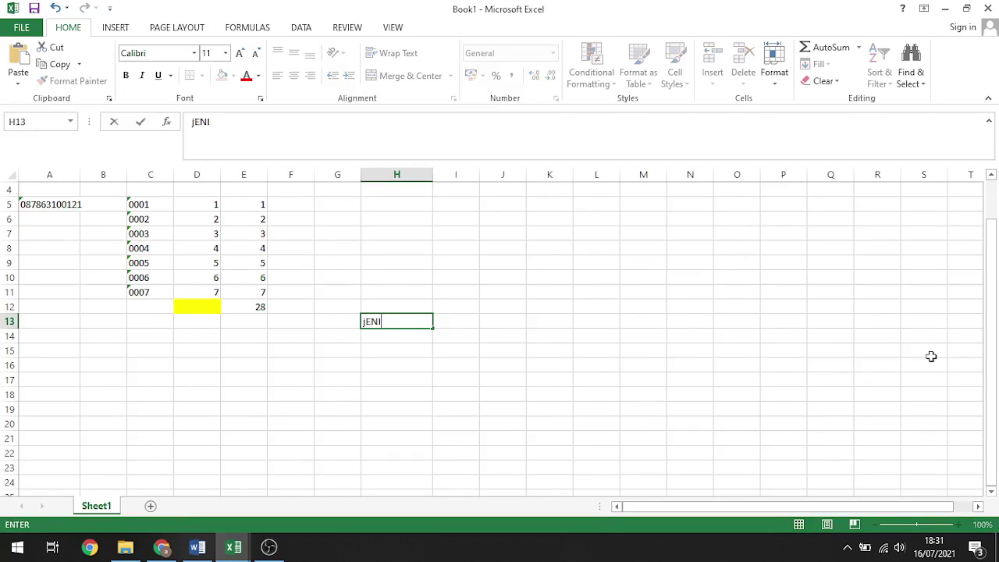
{"action": "type", "text": "enis Kelamin"}
{"action": "key", "text": "Return"}
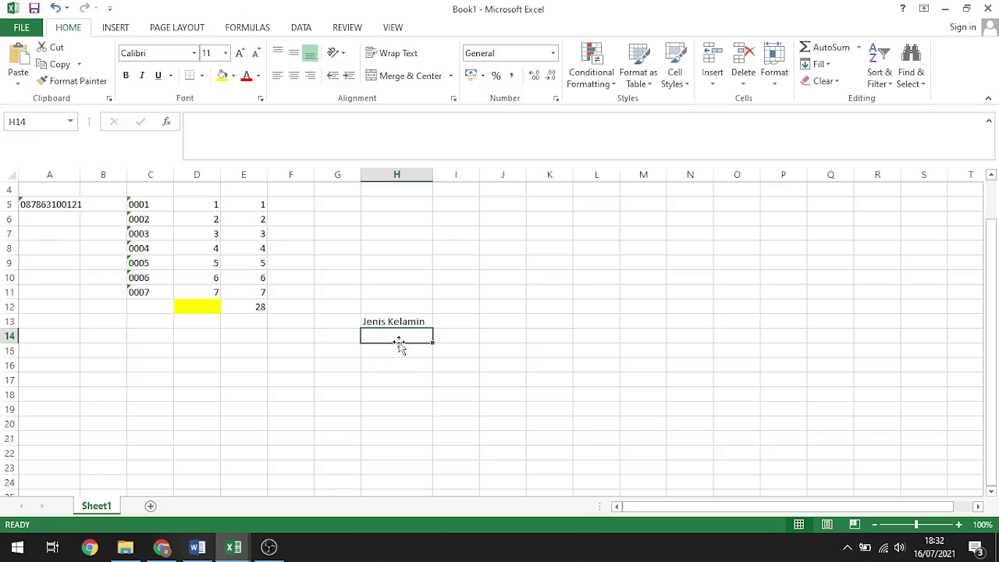
- Apply List data validation to H14 with the source "Laki-laki,Perempuan", and open the cell's drop-down list
{"action": "left_click", "coordinate": [303, 29]}
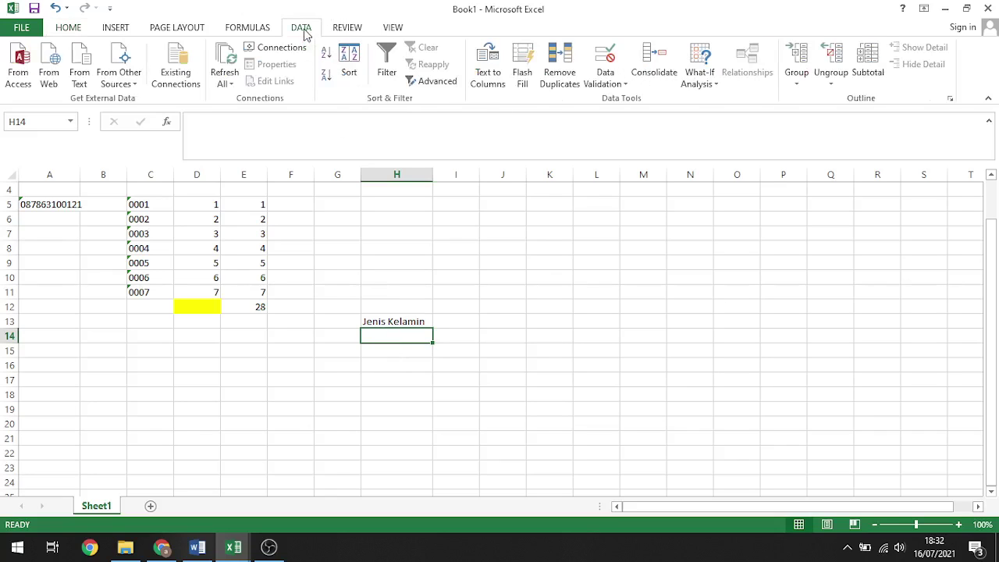
{"action": "left_click", "coordinate": [614, 86]}
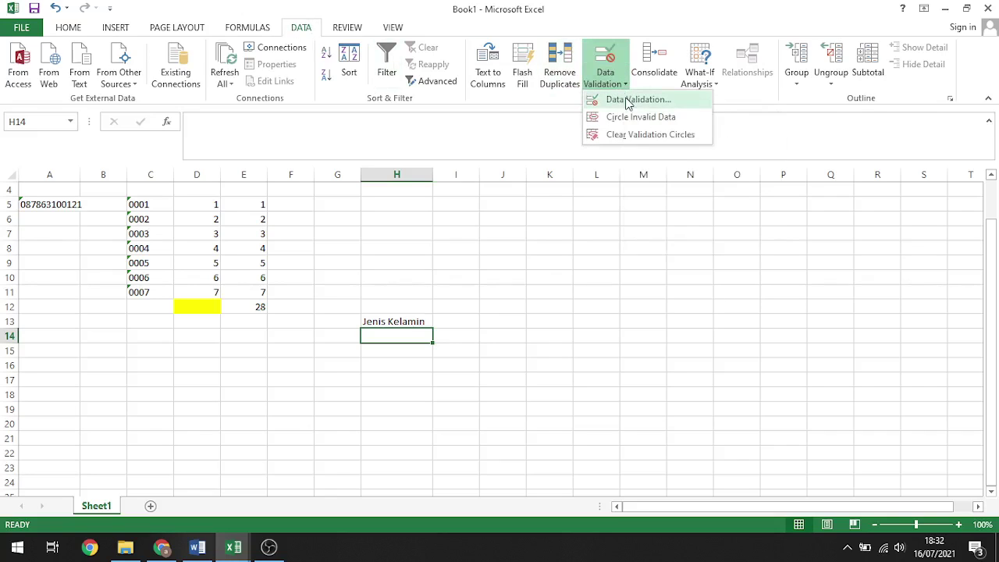
{"action": "left_click", "coordinate": [629, 101]}
{"action": "left_click_drag", "start_coordinate": [560, 28], "coordinate": [673, 40]}
{"action": "left_click", "coordinate": [642, 112]}
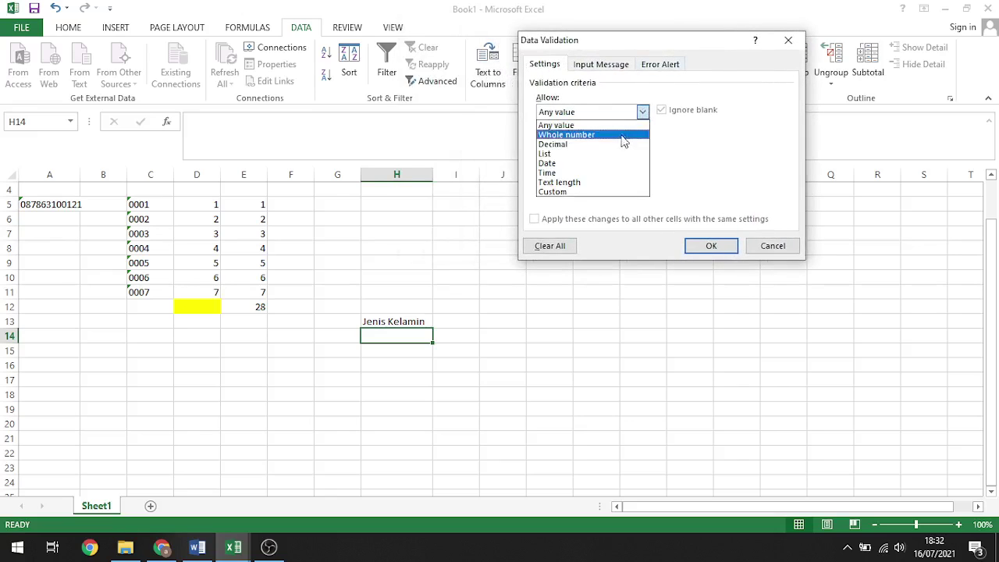
{"action": "left_click", "coordinate": [570, 160]}
{"action": "left_click", "coordinate": [557, 171]}
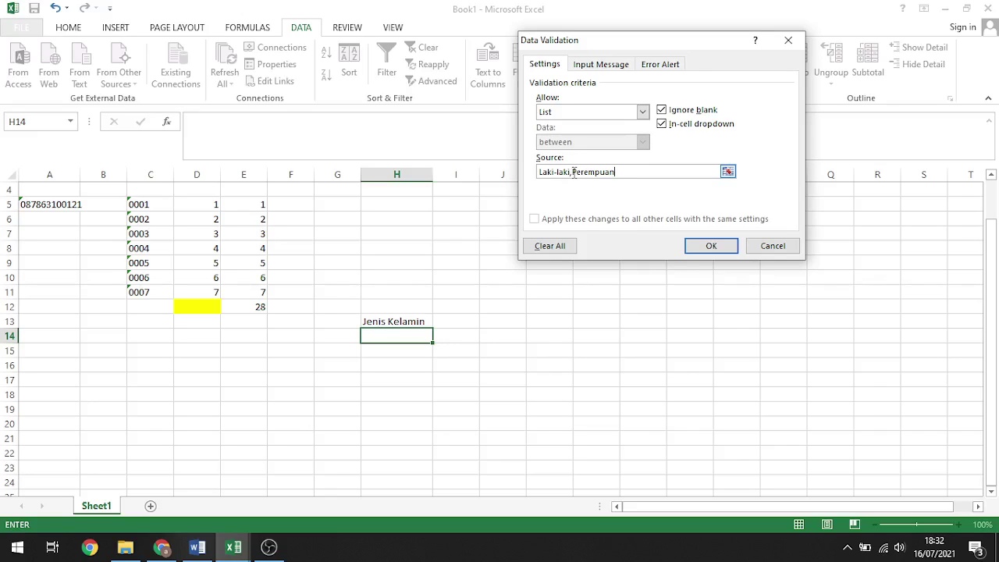
{"action": "left_click", "coordinate": [699, 250]}
{"action": "left_click", "coordinate": [439, 336]}
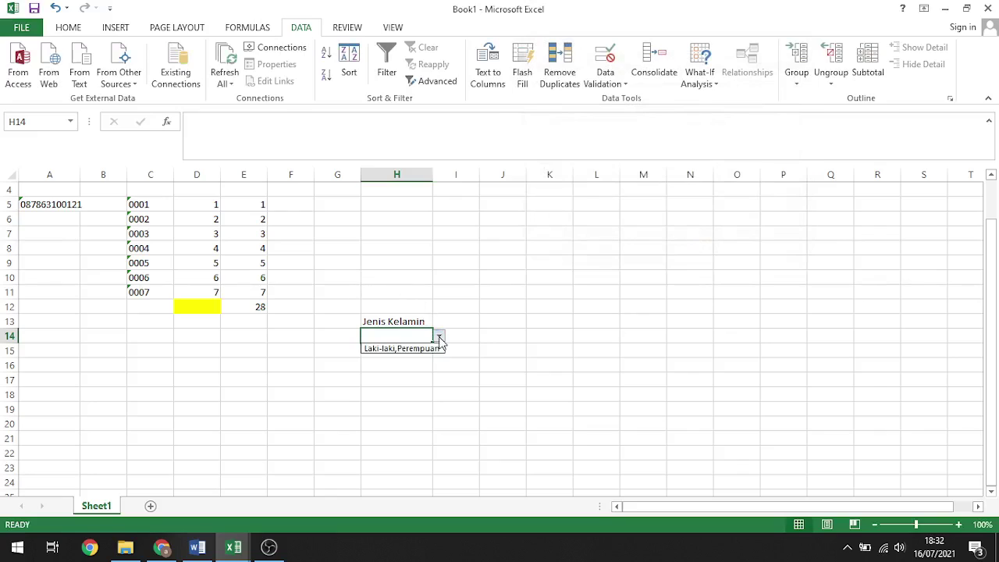
- Review the List validation source of H14 without changing it, and check the entries in the cell's drop-down list
{"action": "left_click", "coordinate": [411, 336]}
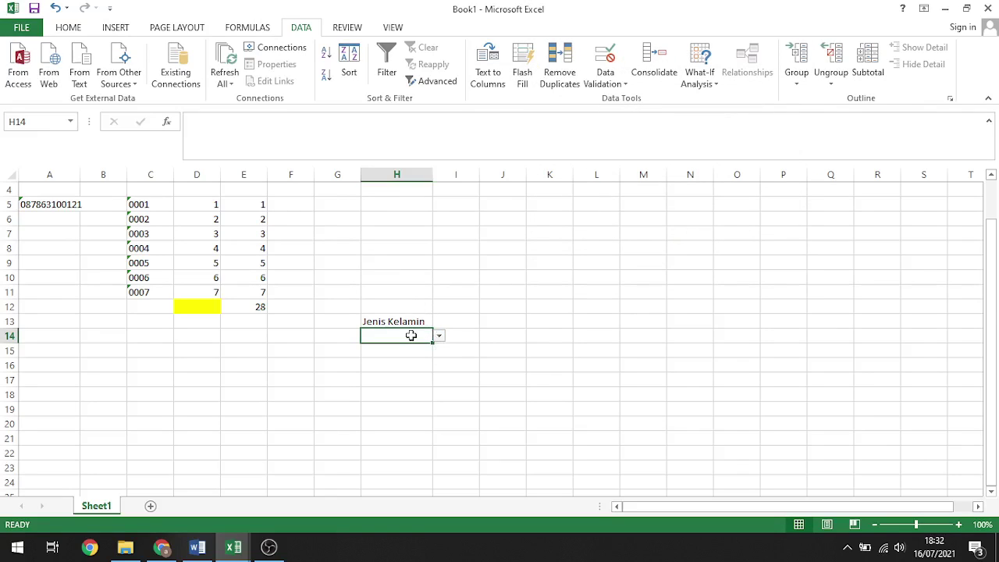
{"action": "left_click", "coordinate": [613, 84]}
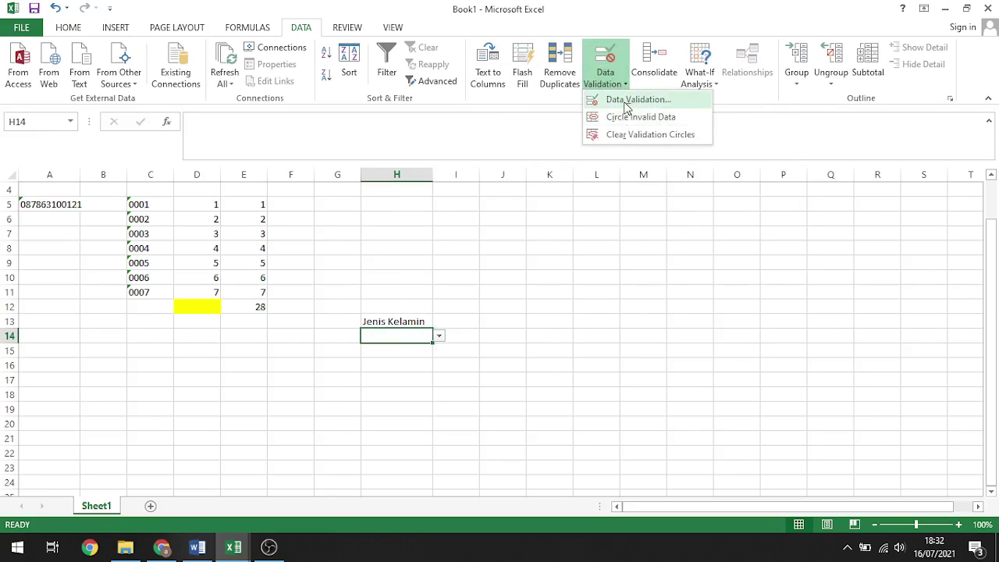
{"action": "left_click", "coordinate": [627, 102]}
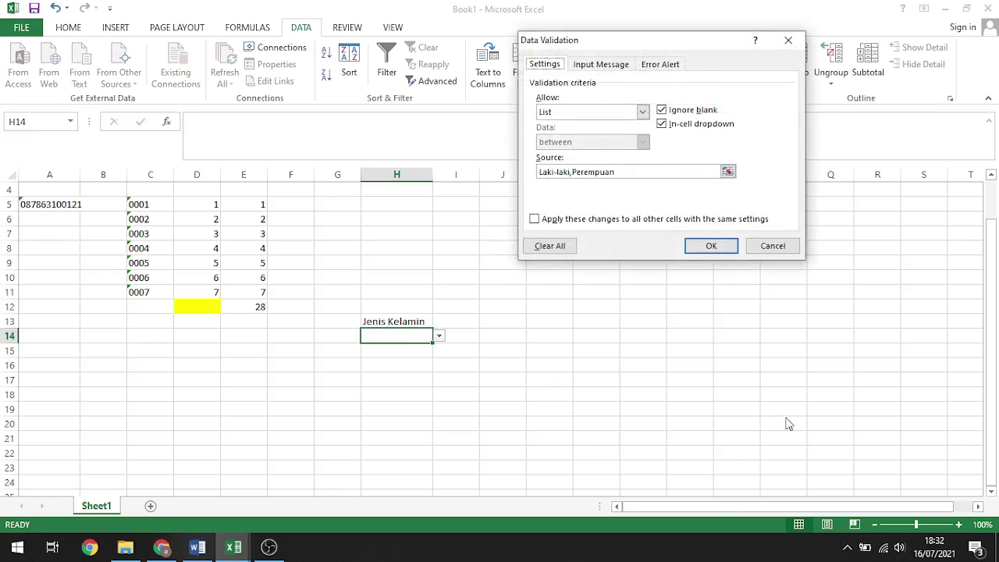
{"action": "left_click", "coordinate": [571, 173]}
{"action": "left_click", "coordinate": [767, 247]}
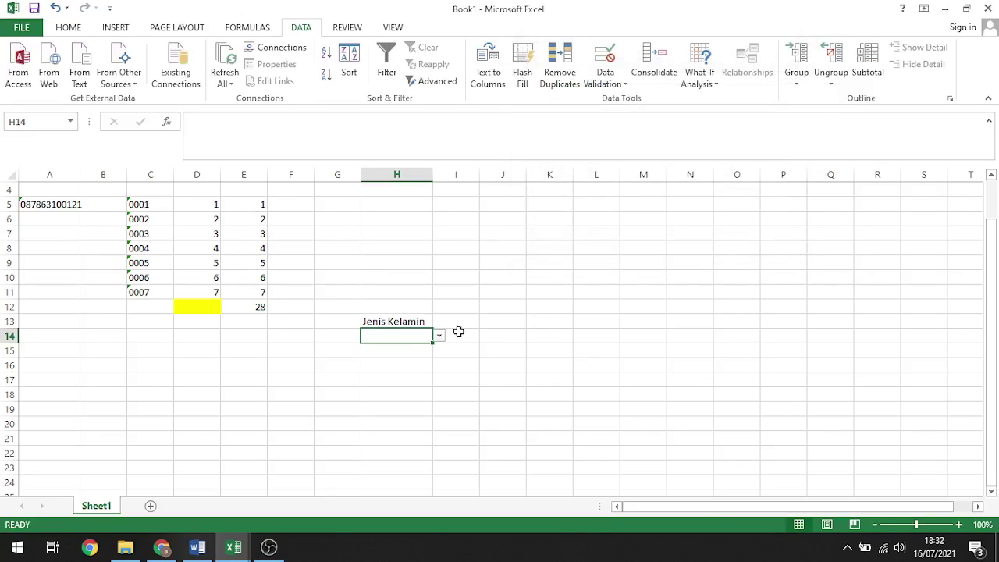
{"action": "left_click", "coordinate": [448, 334]}
{"action": "left_click", "coordinate": [421, 334]}
{"action": "left_click", "coordinate": [439, 337]}
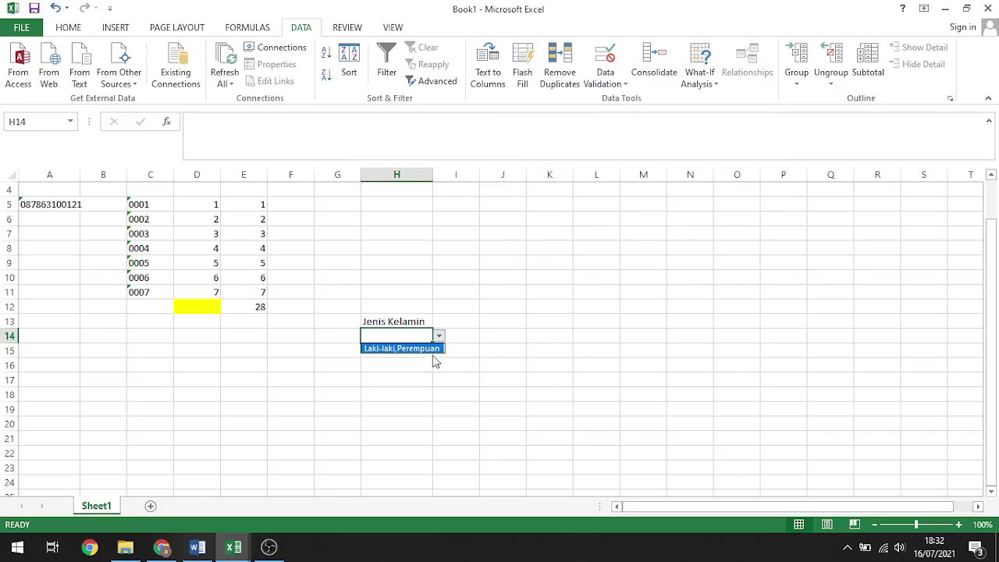
- Change the List validation source of H14 to "Laki-laki;Perempuan" and check the cell's drop-down list
{"action": "left_click", "coordinate": [611, 88]}
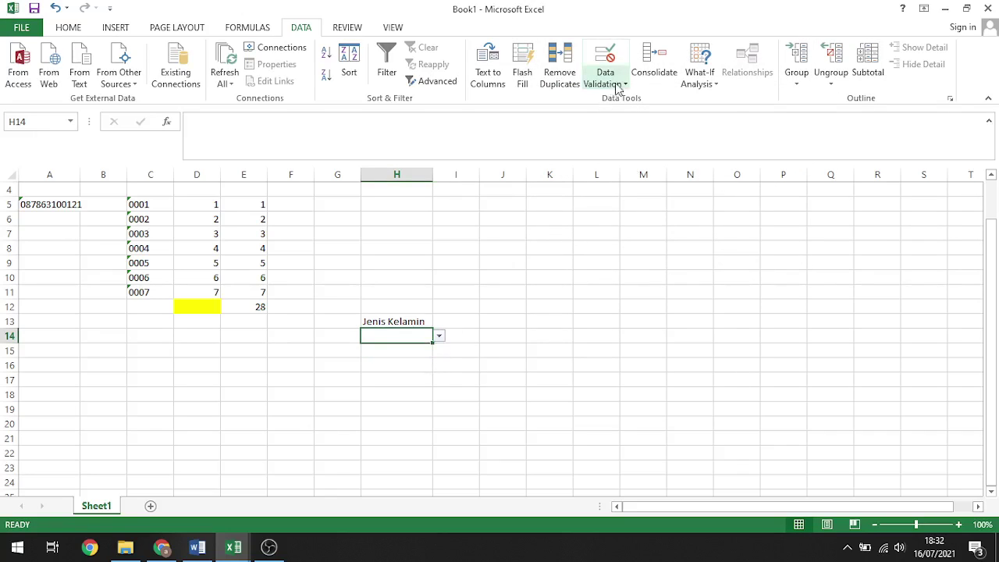
{"action": "left_click", "coordinate": [617, 86]}
{"action": "left_click", "coordinate": [632, 99]}
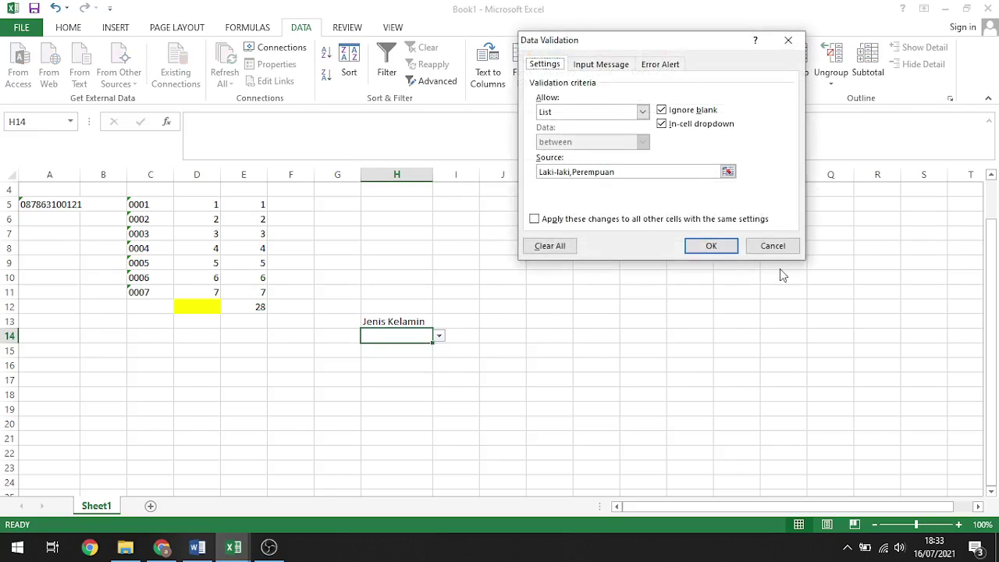
{"action": "left_click", "coordinate": [574, 171]}
{"action": "key", "text": "BackSpace"}
{"action": "type", "text": ";"}
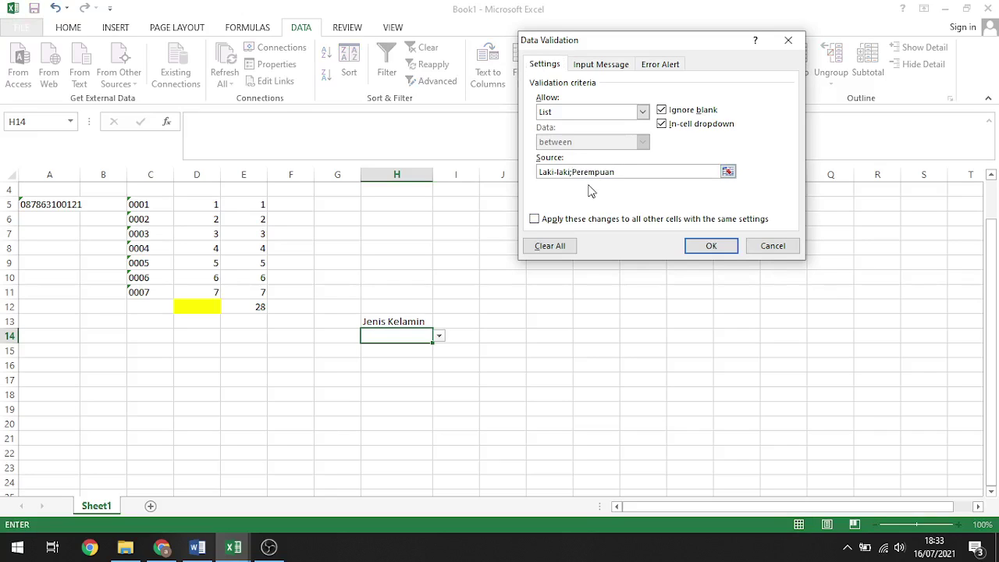
{"action": "left_click", "coordinate": [700, 243]}
{"action": "left_click", "coordinate": [439, 336]}
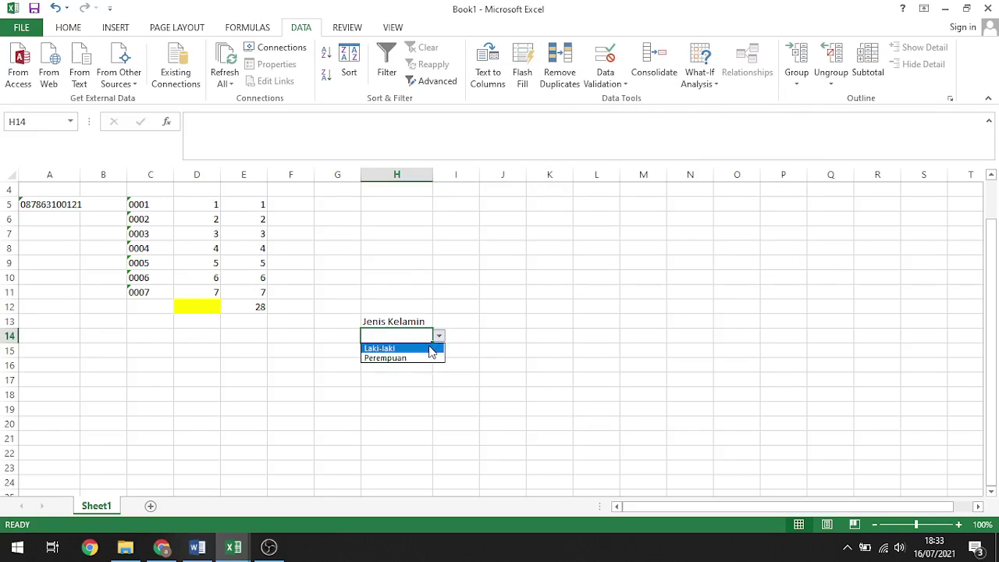
{"action": "left_click", "coordinate": [543, 369]}
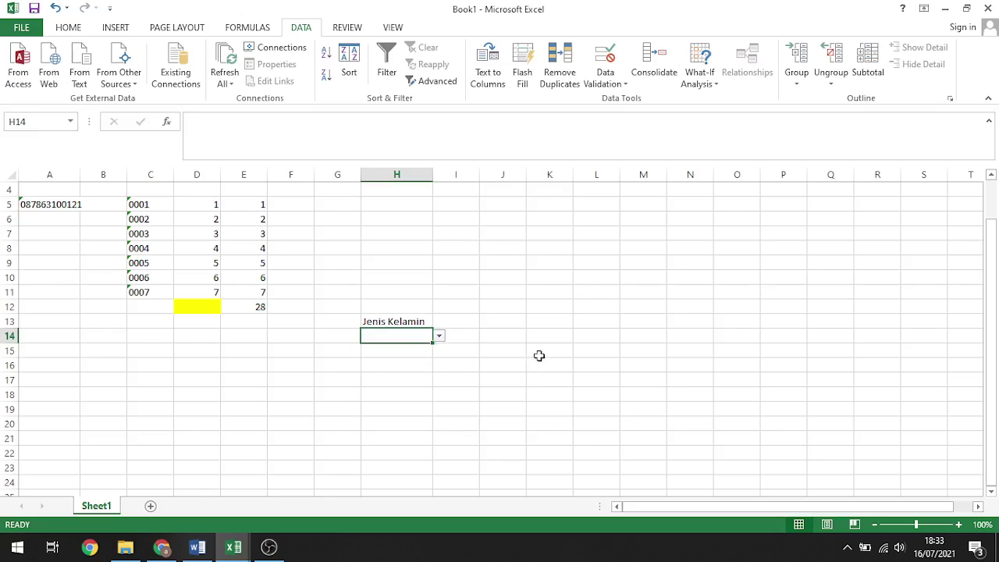
- Fill the drop-down validation from H14 down to H19, and choose Laki-laki in H15 and Perempuan in H14
{"action": "left_click_drag", "start_coordinate": [434, 343], "coordinate": [426, 409]}
{"action": "left_click", "coordinate": [429, 350]}
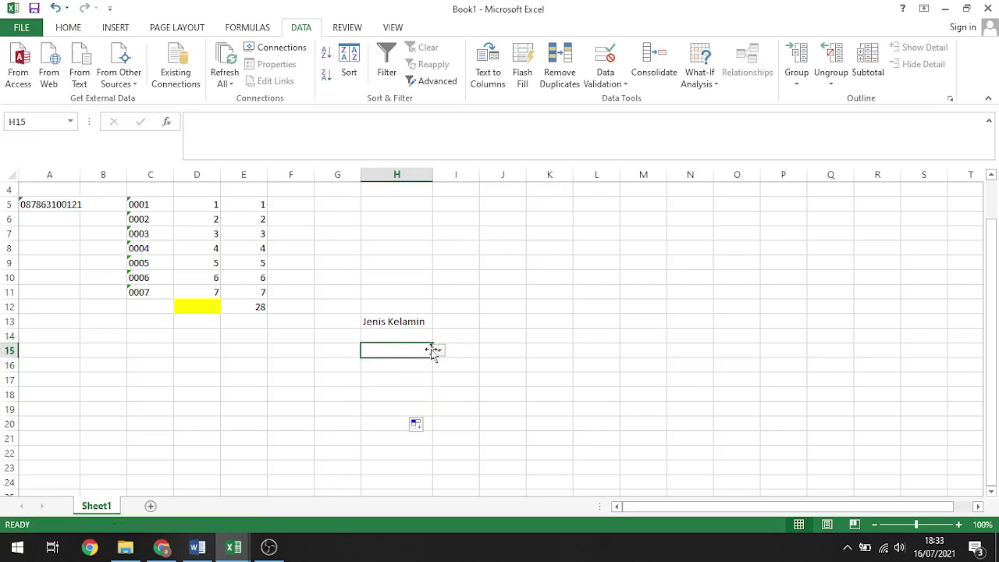
{"action": "left_click", "coordinate": [439, 351]}
{"action": "left_click", "coordinate": [419, 360]}
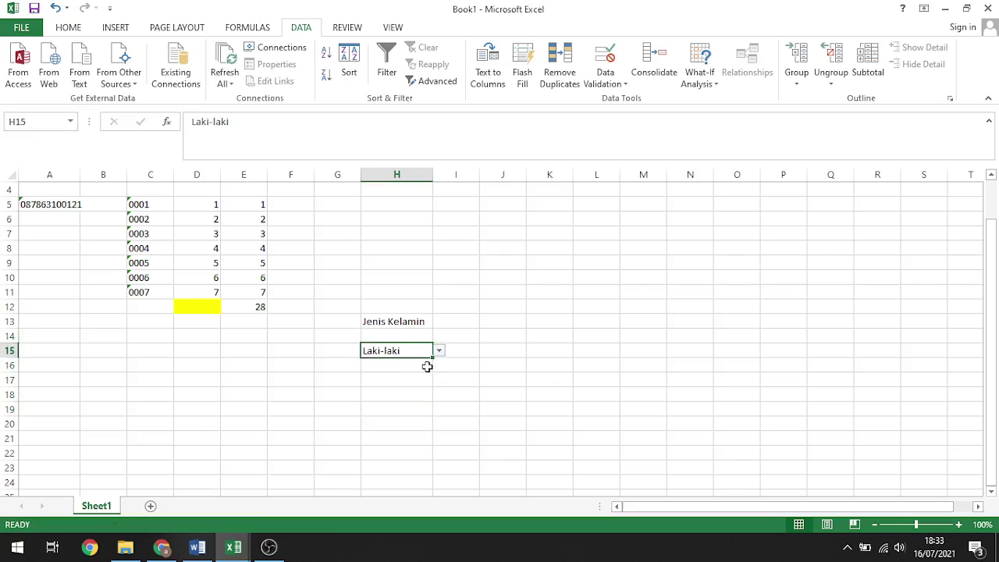
{"action": "left_click", "coordinate": [425, 335]}
{"action": "left_click", "coordinate": [438, 335]}
{"action": "left_click", "coordinate": [421, 357]}
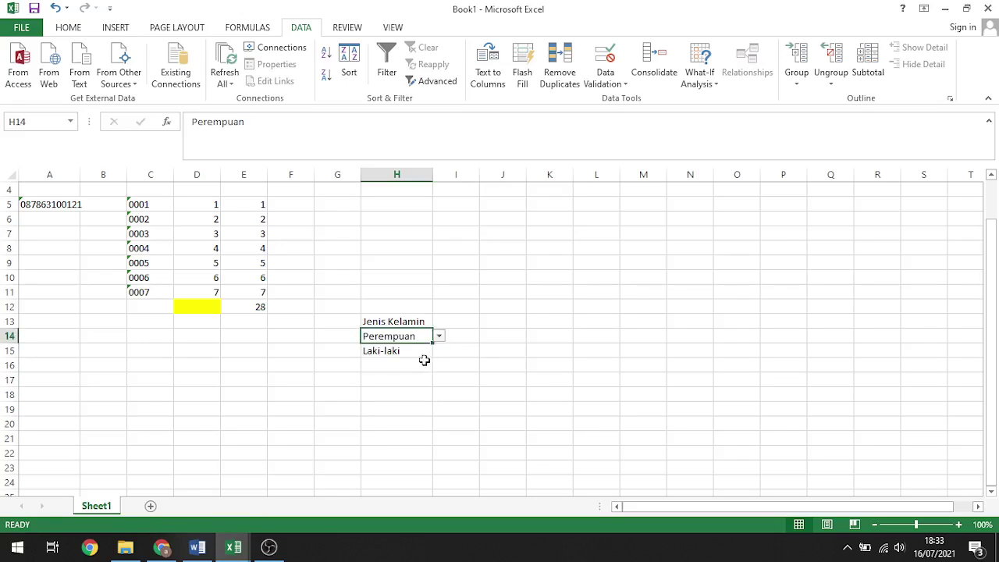
- Choose Laki-laki in H16, Perempuan in H17, Laki-laki in H18 and Perempuan in H19 from their drop-down lists
{"action": "left_click", "coordinate": [408, 369]}
{"action": "left_click", "coordinate": [438, 365]}
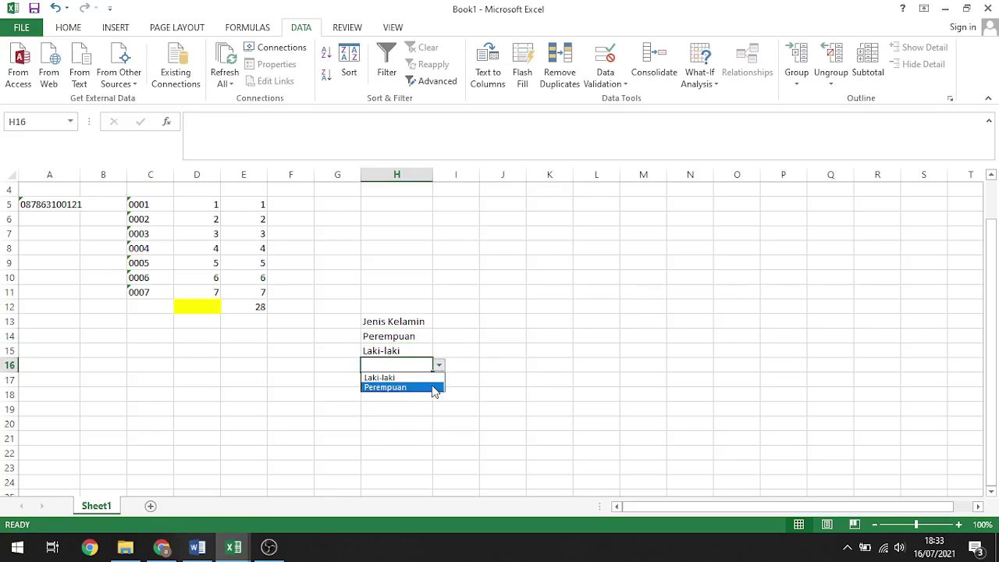
{"action": "left_click", "coordinate": [411, 377]}
{"action": "left_click", "coordinate": [411, 377]}
{"action": "left_click", "coordinate": [438, 380]}
{"action": "left_click", "coordinate": [414, 402]}
{"action": "left_click", "coordinate": [406, 394]}
{"action": "left_click", "coordinate": [439, 394]}
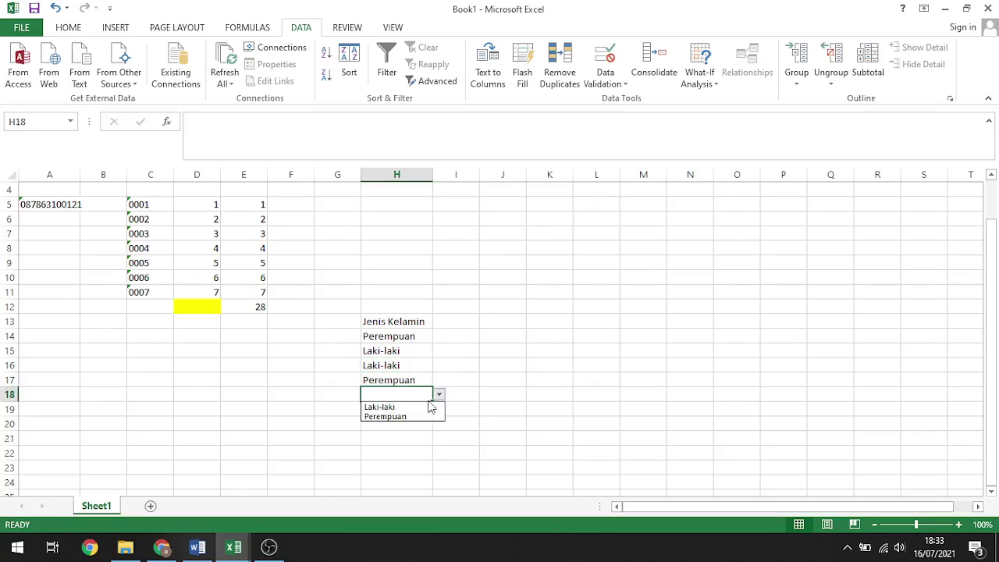
{"action": "left_click", "coordinate": [399, 406]}
{"action": "left_click", "coordinate": [395, 408]}
{"action": "left_click", "coordinate": [438, 409]}
{"action": "left_click", "coordinate": [414, 428]}
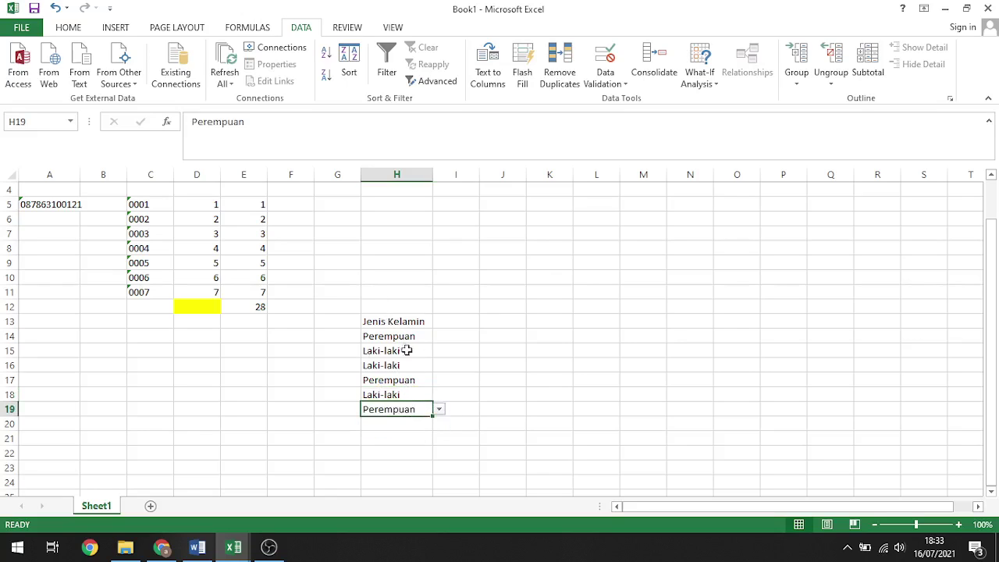
{"action": "left_click", "coordinate": [457, 349]}
{"action": "left_click", "coordinate": [398, 325]}
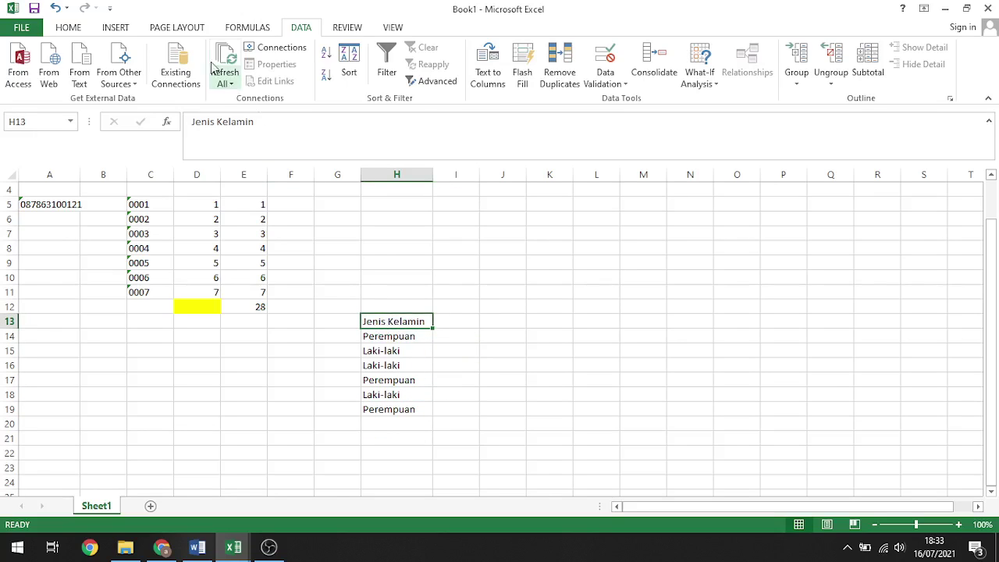
{"action": "left_click", "coordinate": [392, 335]}
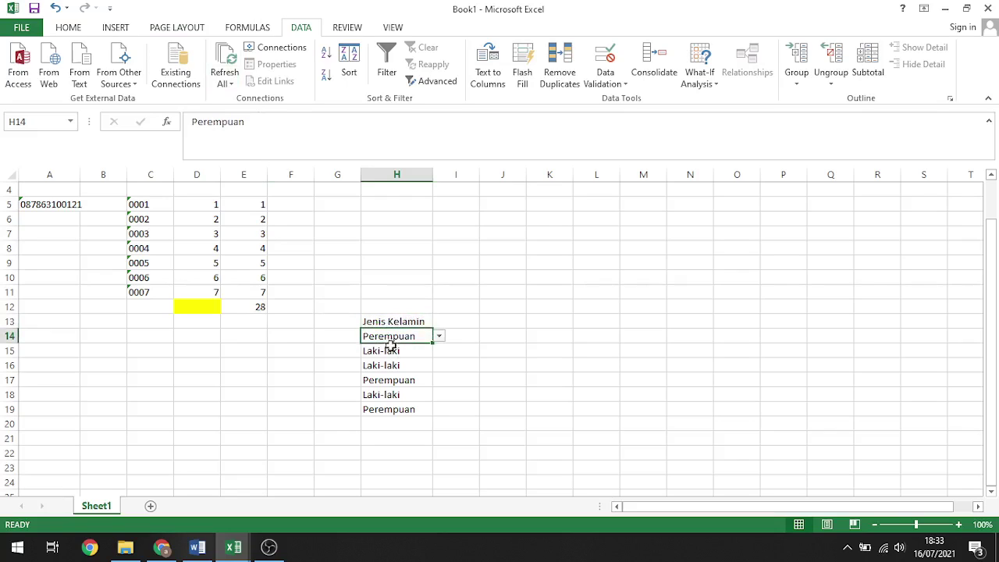
{"action": "left_click", "coordinate": [388, 350]}
{"action": "left_click", "coordinate": [390, 364]}
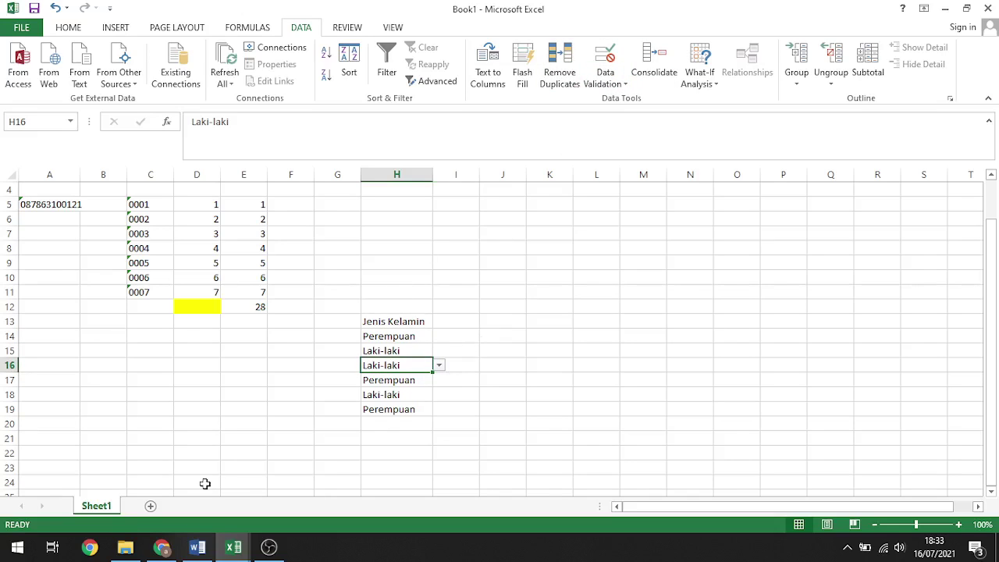
- Add a new worksheet and rename it "Data Referensi"
{"action": "left_click", "coordinate": [150, 506]}
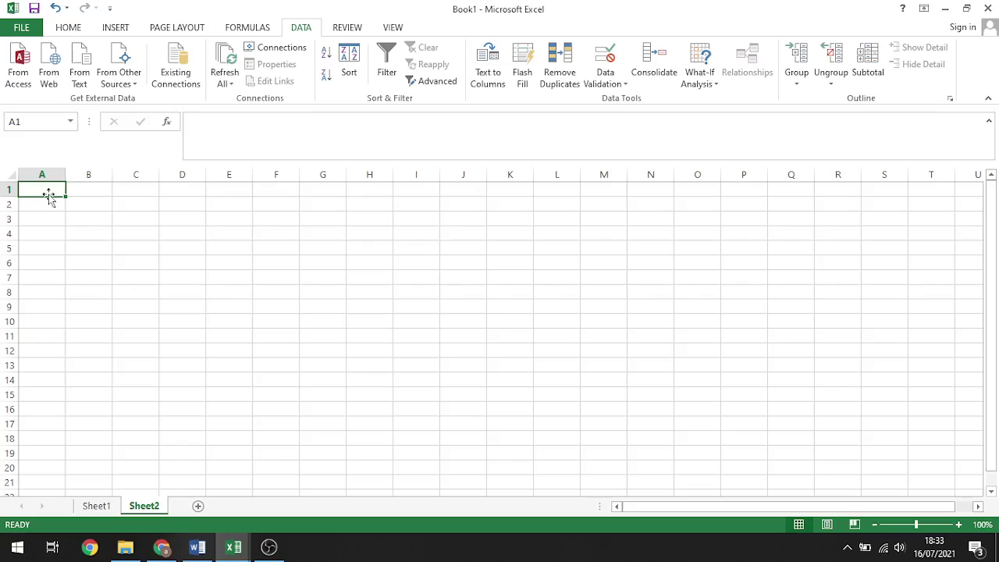
{"action": "right_click", "coordinate": [145, 505]}
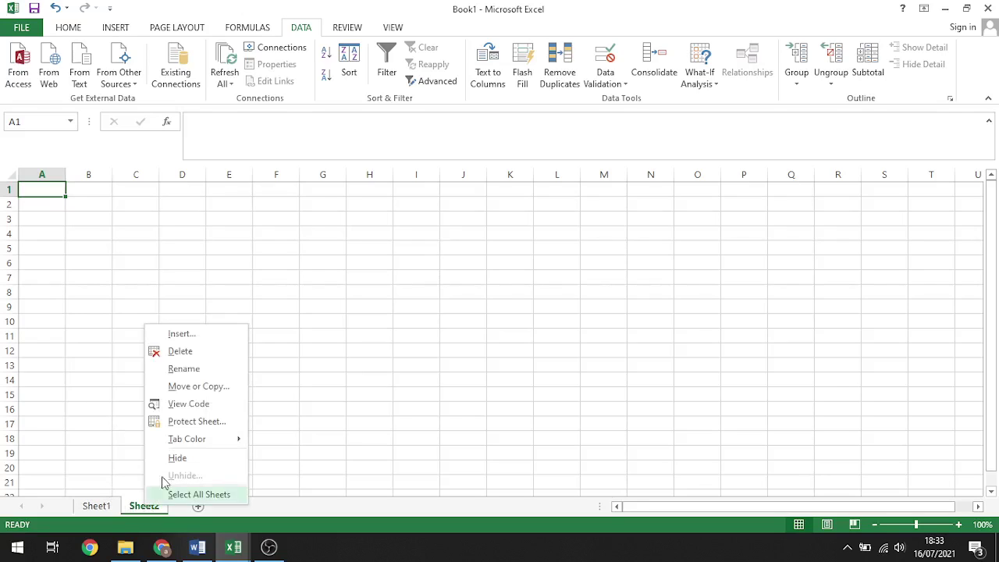
{"action": "left_click", "coordinate": [189, 368]}
{"action": "type", "text": "dATA"}
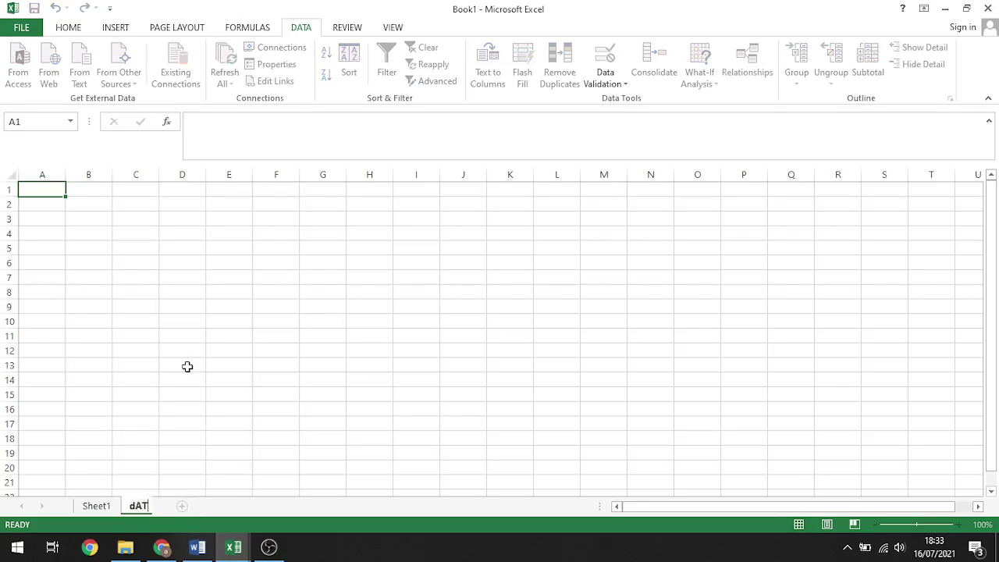
{"action": "key", "text": "BackSpace"}
{"action": "key", "text": "BackSpace"}
{"action": "key", "text": "BackSpace"}
{"action": "key", "text": "BackSpace"}
{"action": "type", "text": "Data Refer"}
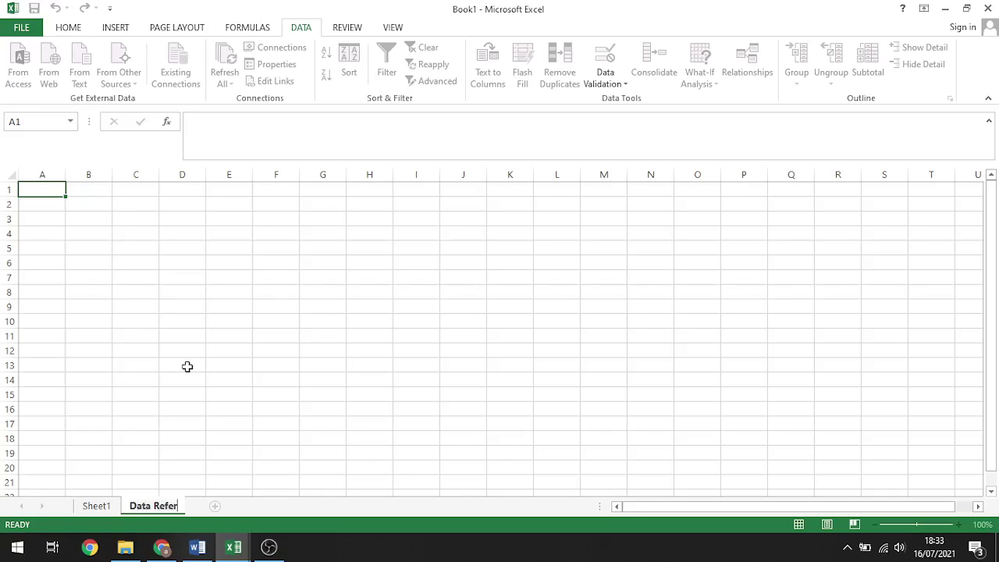
{"action": "type", "text": "ensi"}
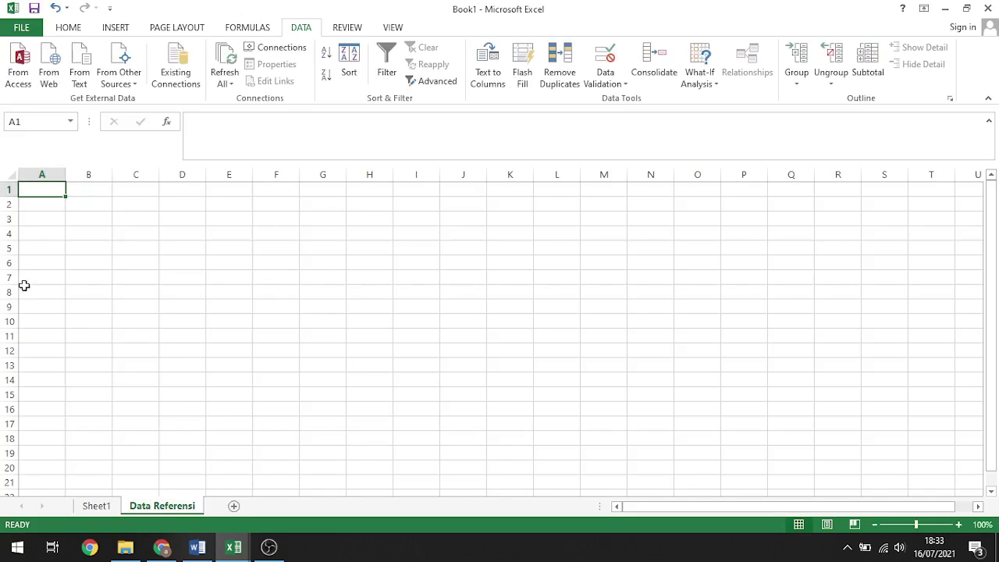
- Enter the table title "Tabel Jenis Kelamin" in A1 of the Data Referensi sheet
{"action": "type", "text": "Tab"}
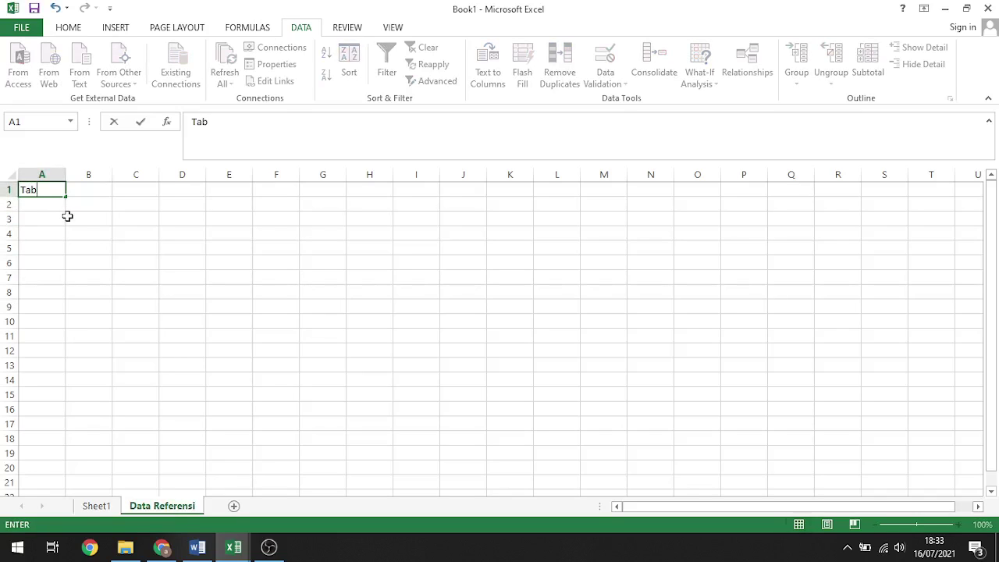
{"action": "type", "text": "el Jenis KElam"}
{"action": "type", "text": "amin"}
{"action": "key", "text": "Return"}
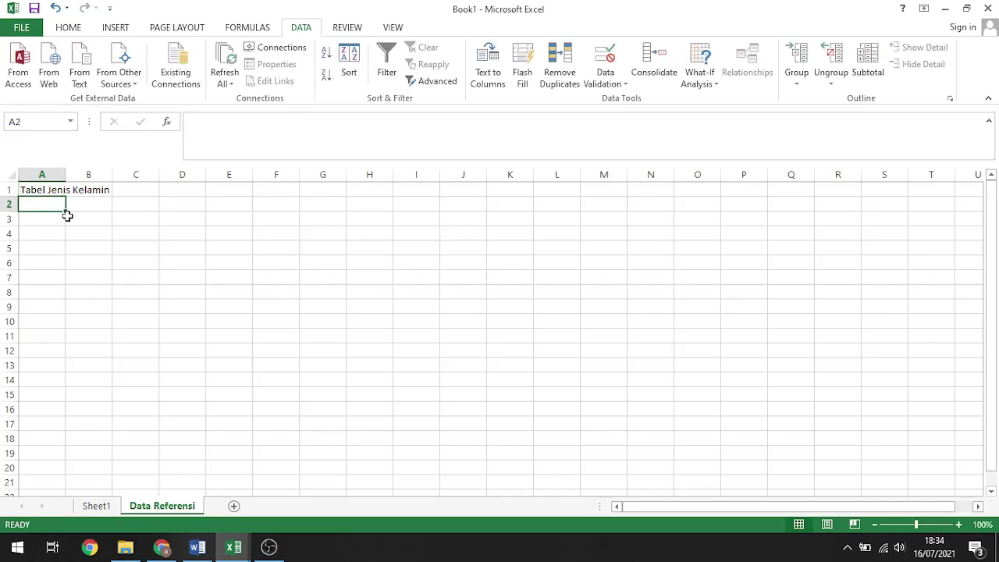
- Enter the headers "Kode JK" in A2 and "Jenis Kelamin" in B2, and widen column B to fit its header
{"action": "type", "text": "Jen"}
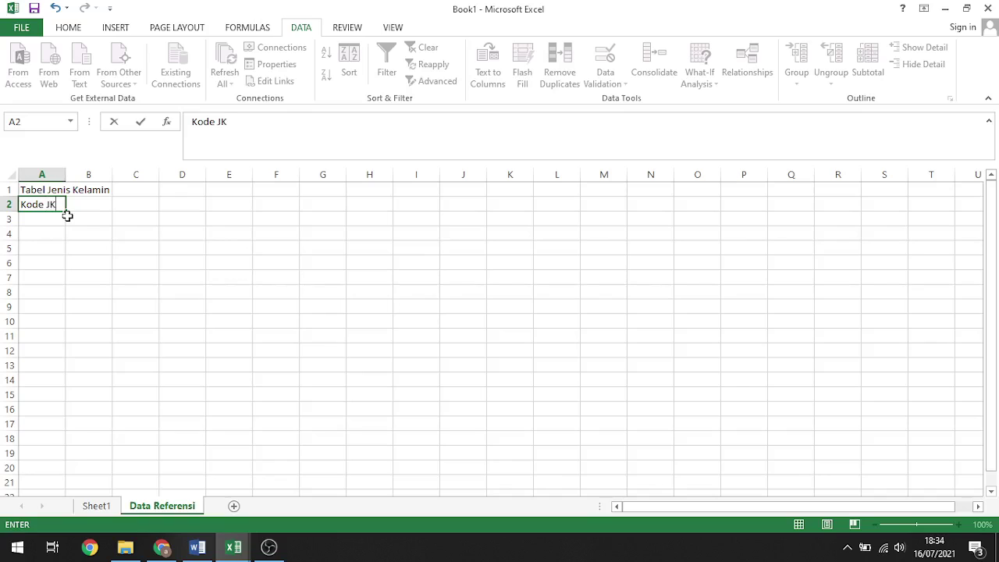
{"action": "key", "text": "Tab"}
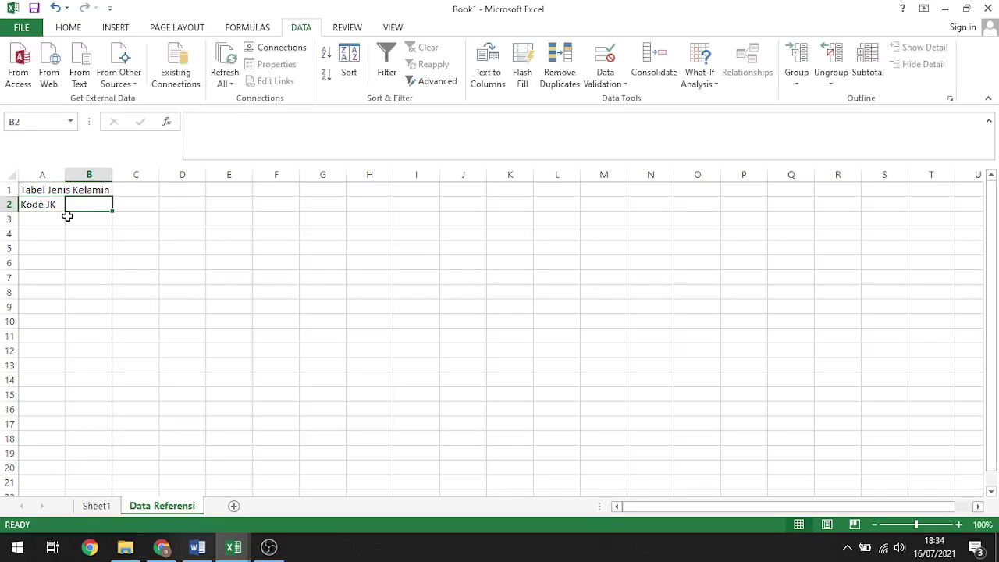
{"action": "type", "text": "Jenis Kelam"}
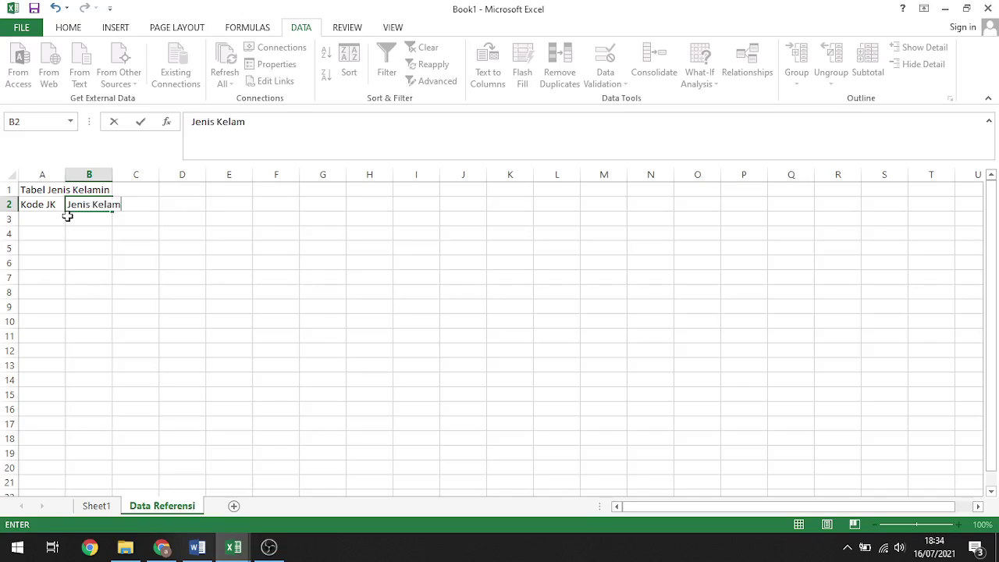
{"action": "type", "text": "in"}
{"action": "left_click", "coordinate": [68, 217]}
{"action": "left_click_drag", "start_coordinate": [112, 175], "coordinate": [157, 180]}
{"action": "left_click", "coordinate": [57, 221]}
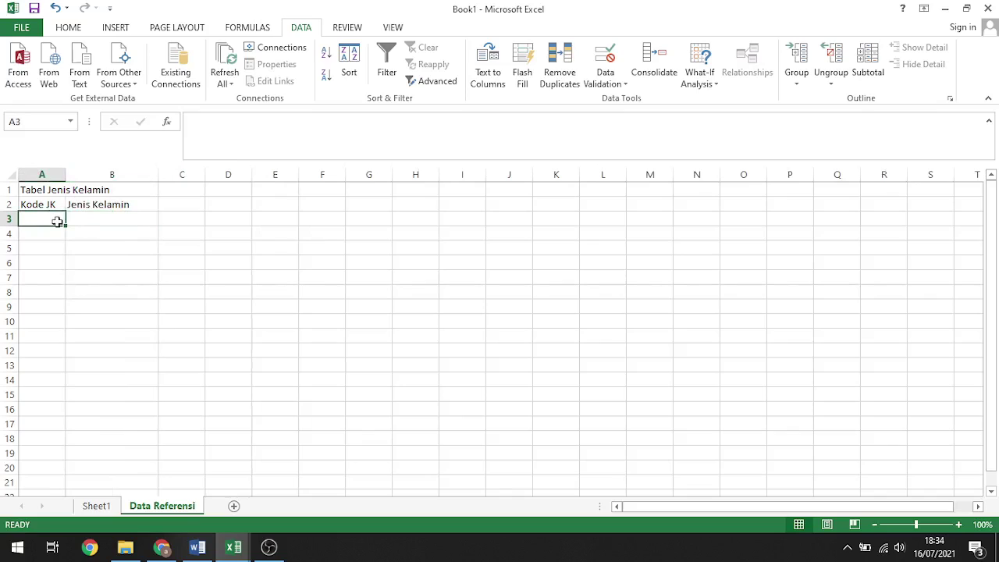
{"action": "type", "text": "'"}
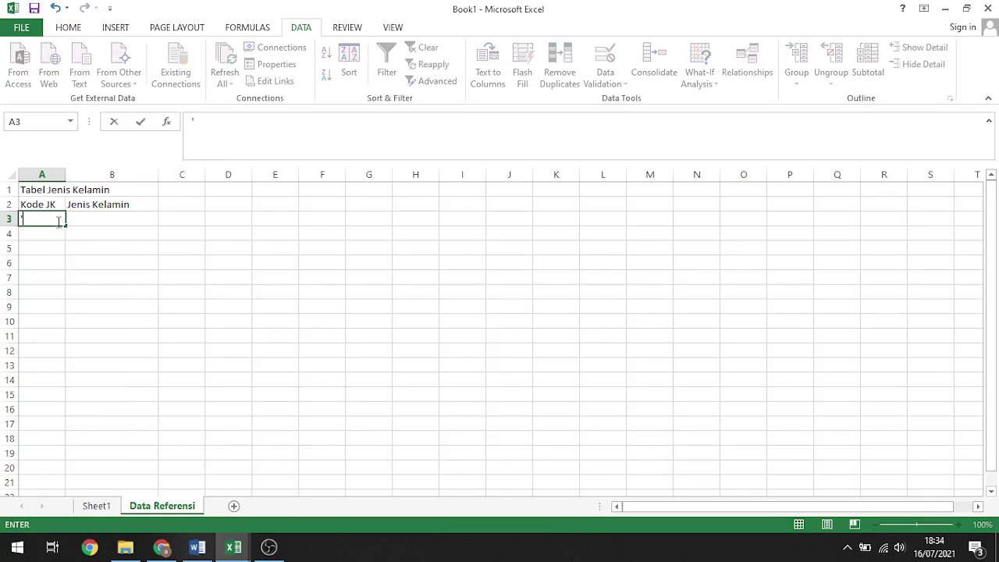
{"action": "type", "text": "1"}
{"action": "key", "text": "Return"}
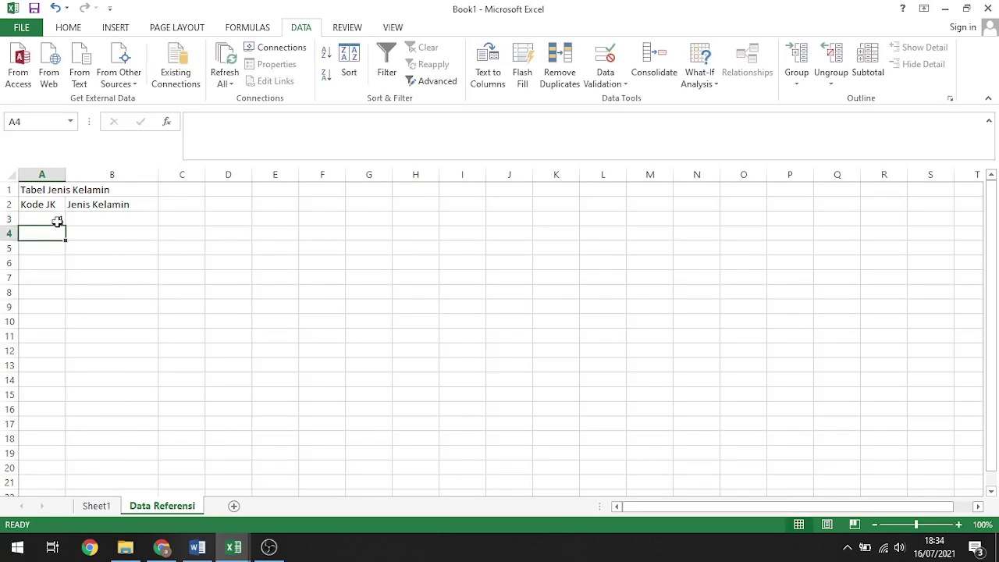
{"action": "left_click", "coordinate": [57, 221]}
{"action": "type", "text": "'1"}
{"action": "key", "text": "Return"}
{"action": "type", "text": "'"}
{"action": "key", "text": "Escape"}
- Enter the codes L and P in A3:A4, with Laki-laki and Perempuan beside them in B3:B4
{"action": "left_click", "coordinate": [58, 222]}
{"action": "key", "text": "BackSpace"}
{"action": "type", "text": "L"}
{"action": "key", "text": "Return"}
{"action": "type", "text": "P"}
{"action": "left_click", "coordinate": [122, 225]}
{"action": "type", "text": "L"}
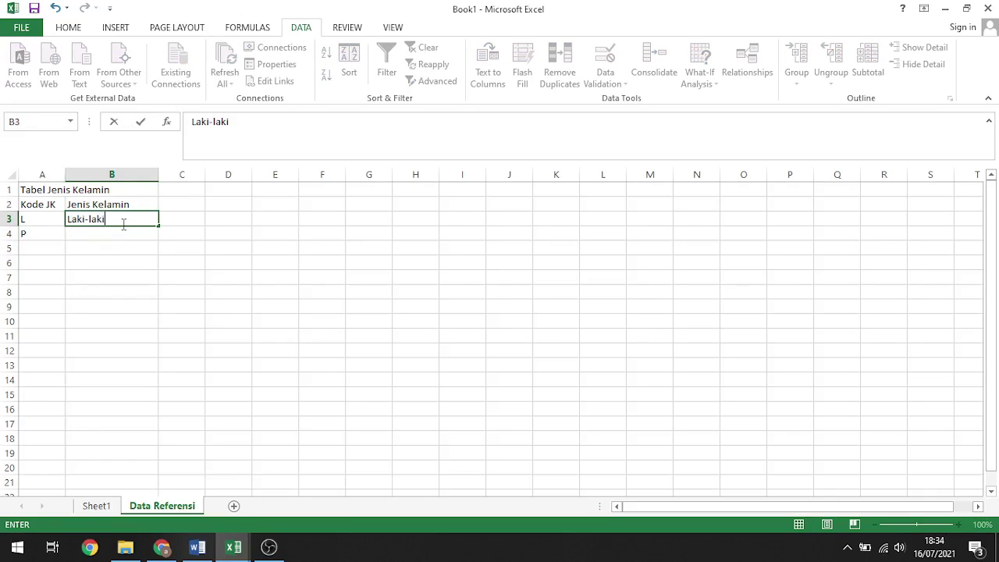
{"action": "key", "text": "Return"}
{"action": "type", "text": "Perempua"}
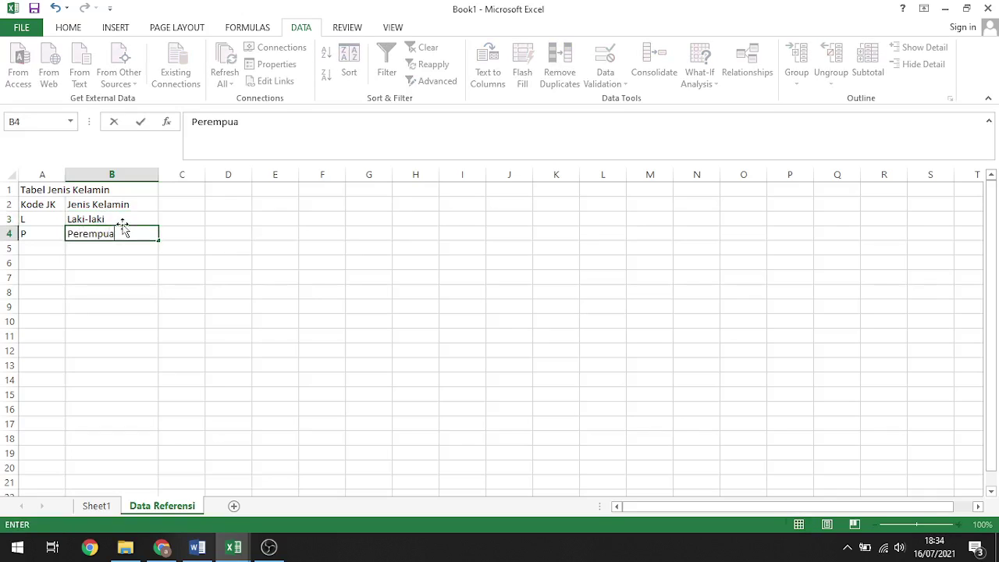
{"action": "type", "text": "n"}
{"action": "key", "text": "Return"}
- Apply all borders to the gender reference table in A2:B4
{"action": "left_click_drag", "start_coordinate": [53, 205], "coordinate": [118, 233]}
{"action": "left_click", "coordinate": [82, 31]}
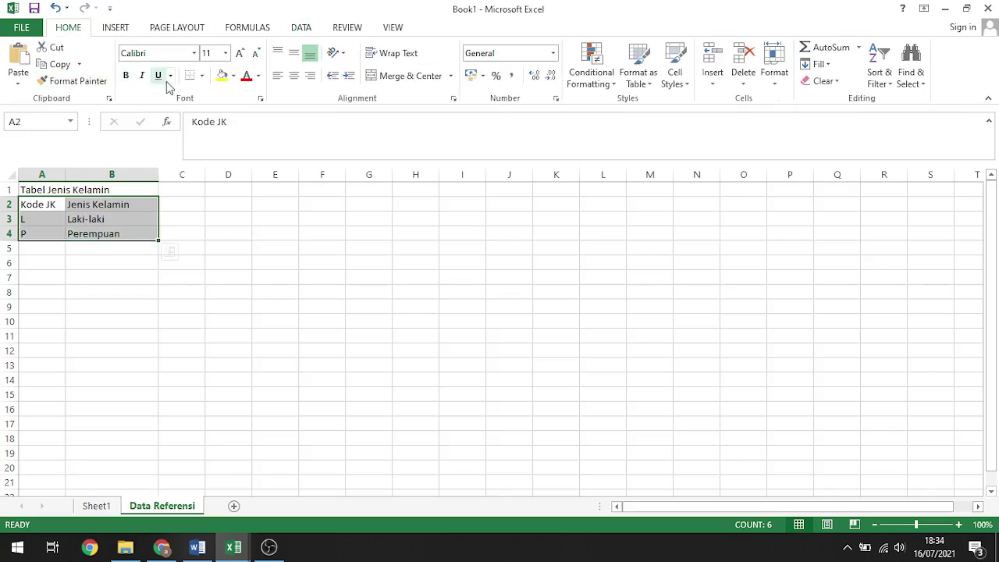
{"action": "left_click", "coordinate": [202, 76]}
{"action": "left_click", "coordinate": [212, 200]}
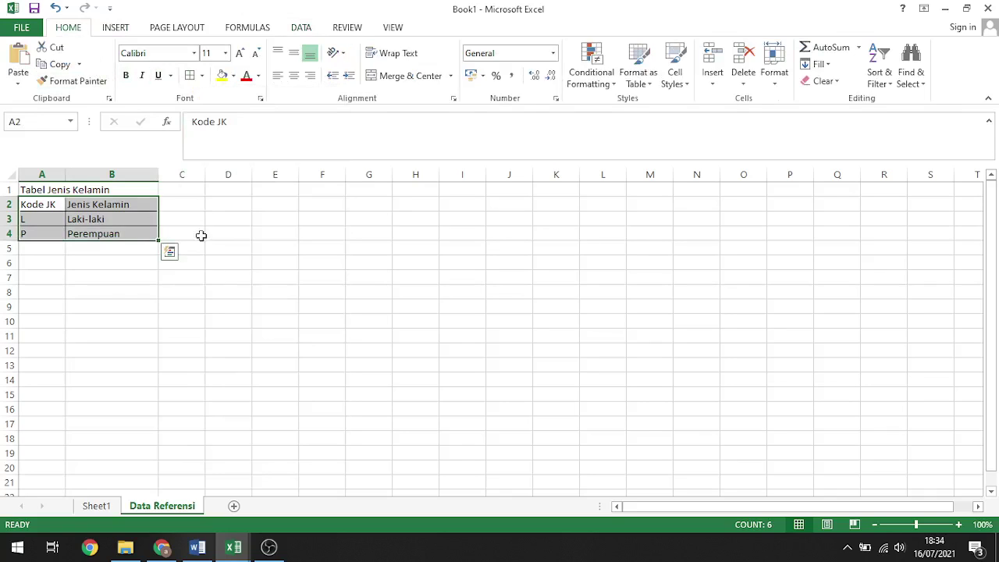
- Make row 2 slightly taller, and format the headers in A2:B2 as bold and centred both horizontally and vertically
{"action": "left_click", "coordinate": [226, 291]}
{"action": "left_click_drag", "start_coordinate": [12, 210], "coordinate": [13, 217]}
{"action": "left_click_drag", "start_coordinate": [73, 208], "coordinate": [148, 205]}
{"action": "left_click", "coordinate": [126, 75]}
{"action": "left_click", "coordinate": [293, 74]}
{"action": "left_click", "coordinate": [294, 52]}
{"action": "left_click", "coordinate": [283, 249]}
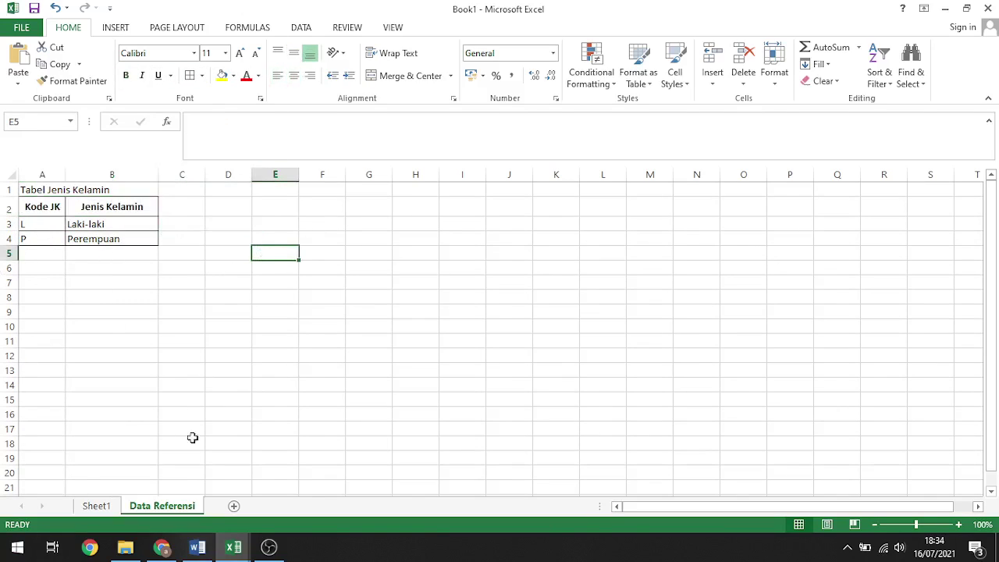
- On Sheet1, replace the source of H14's validation list with ='Data Referensi'!$B$3:$B$4
{"action": "left_click", "coordinate": [96, 506]}
{"action": "left_click", "coordinate": [397, 338]}
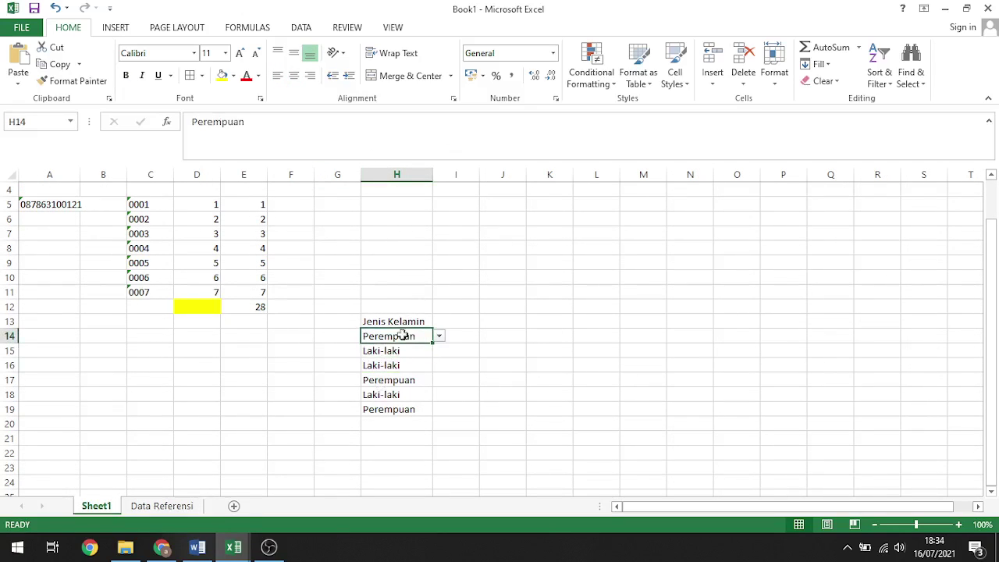
{"action": "left_click", "coordinate": [306, 30]}
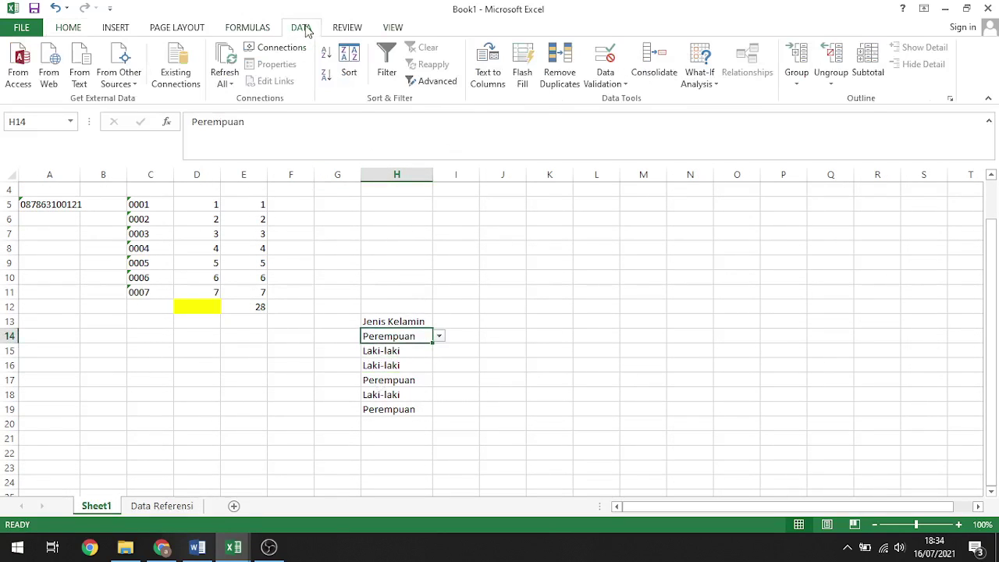
{"action": "left_click", "coordinate": [620, 86]}
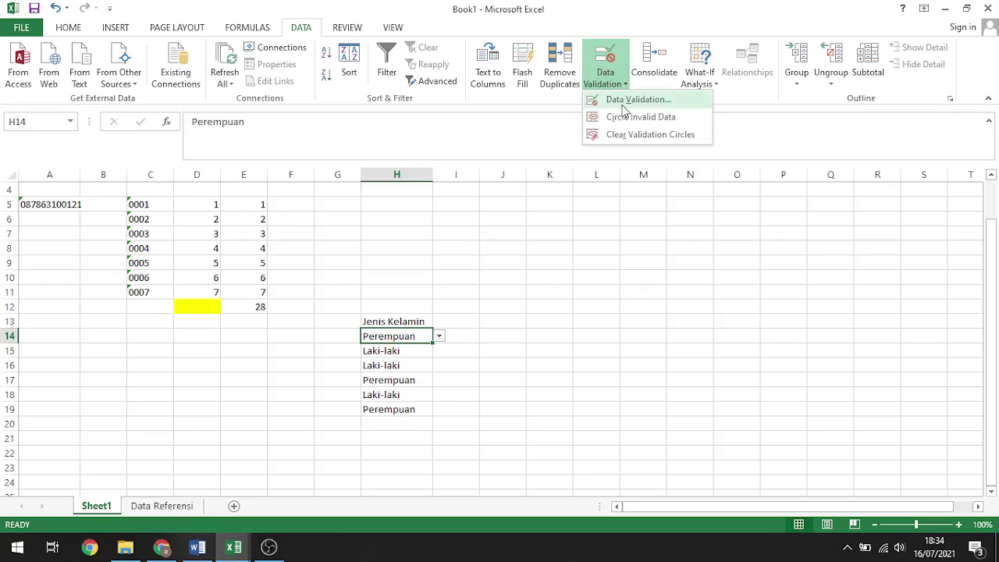
{"action": "left_click", "coordinate": [626, 99]}
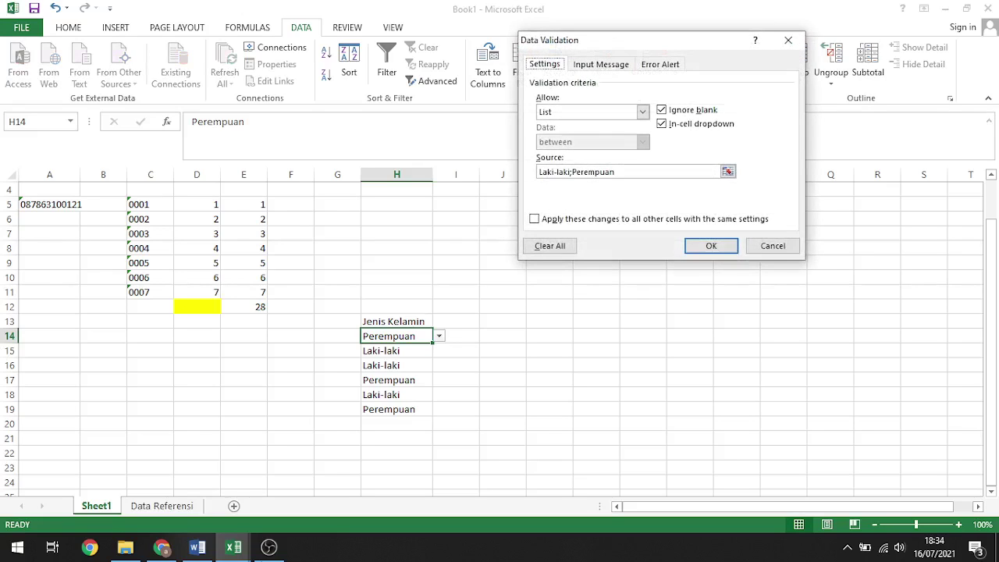
{"action": "left_click", "coordinate": [727, 172]}
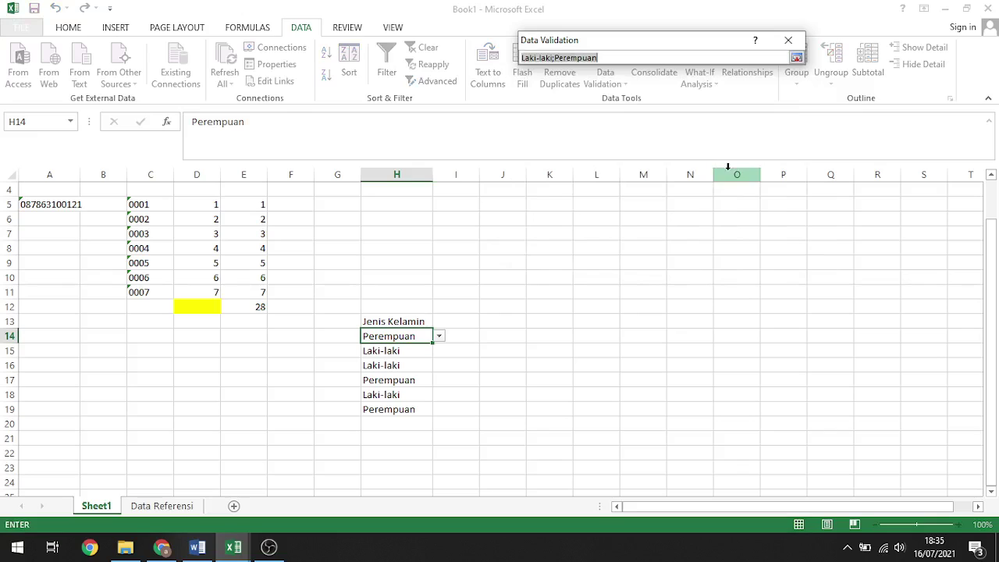
{"action": "key", "text": "BackSpace"}
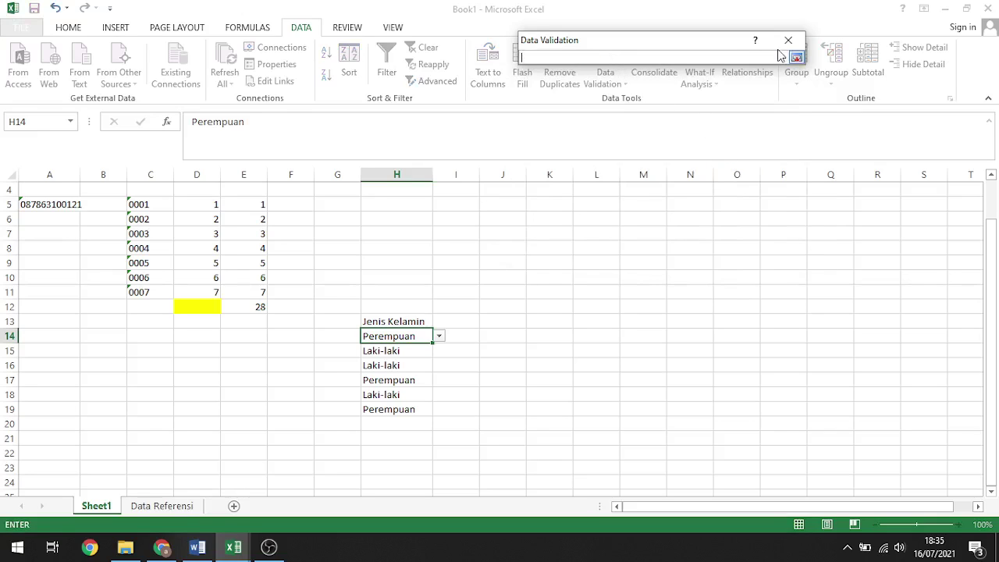
{"action": "left_click", "coordinate": [168, 506]}
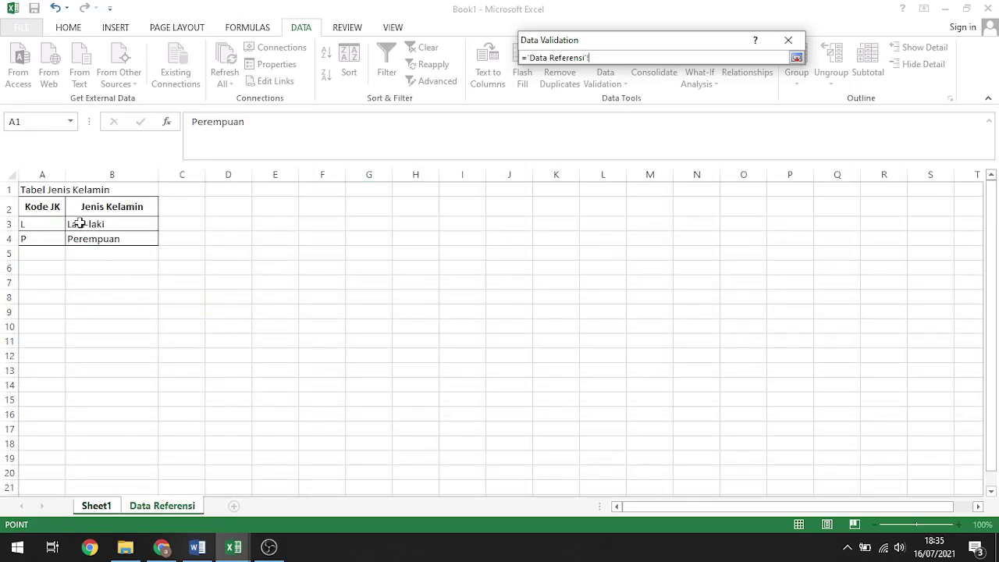
{"action": "left_click_drag", "start_coordinate": [80, 224], "coordinate": [132, 236]}
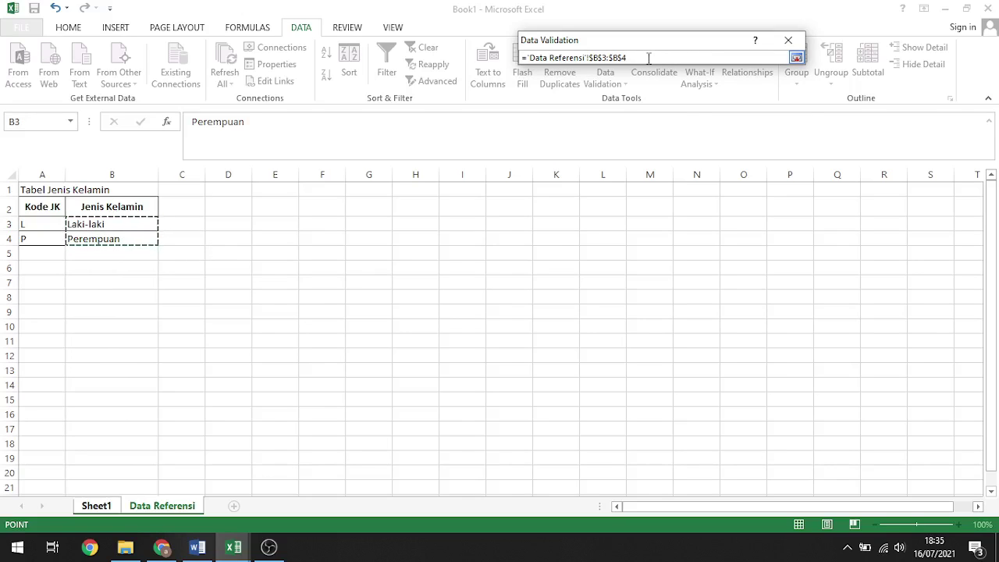
{"action": "key", "text": "Return"}
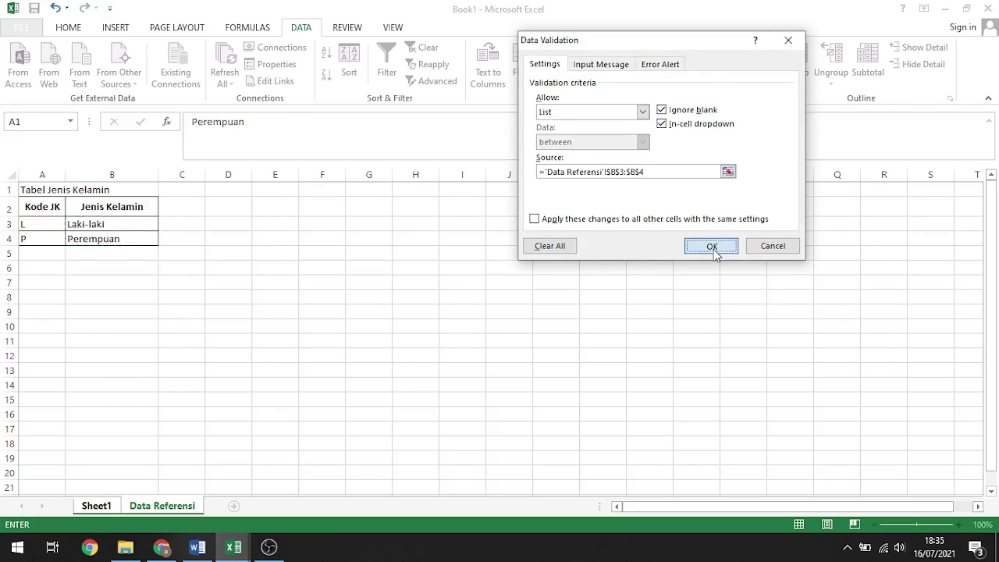
{"action": "left_click", "coordinate": [712, 247]}
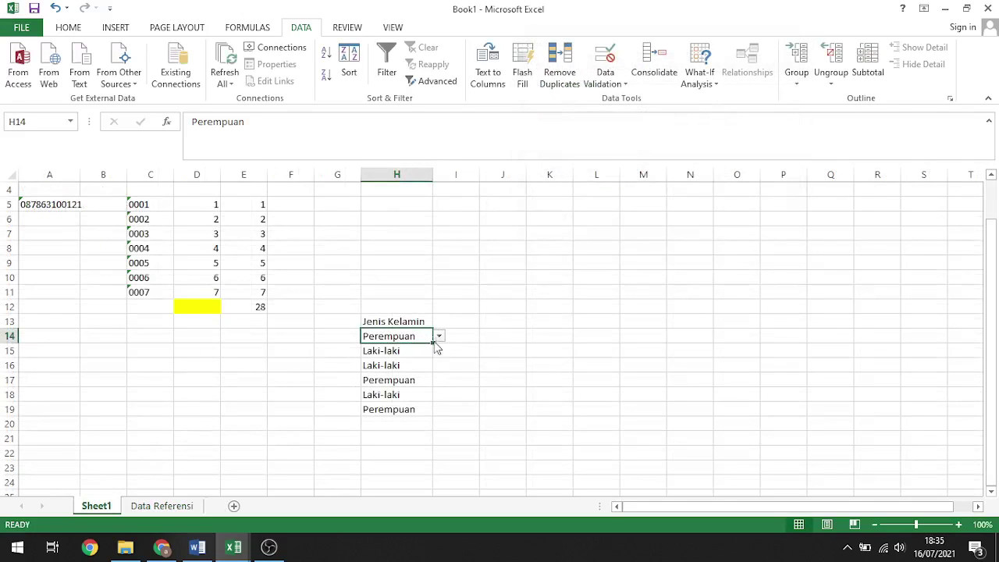
- Widen column I and add a List data validation to I14 with the source ='Data Referensi'!$B$3:$B$4
{"action": "left_click_drag", "start_coordinate": [482, 176], "coordinate": [529, 176]}
{"action": "left_click", "coordinate": [520, 334]}
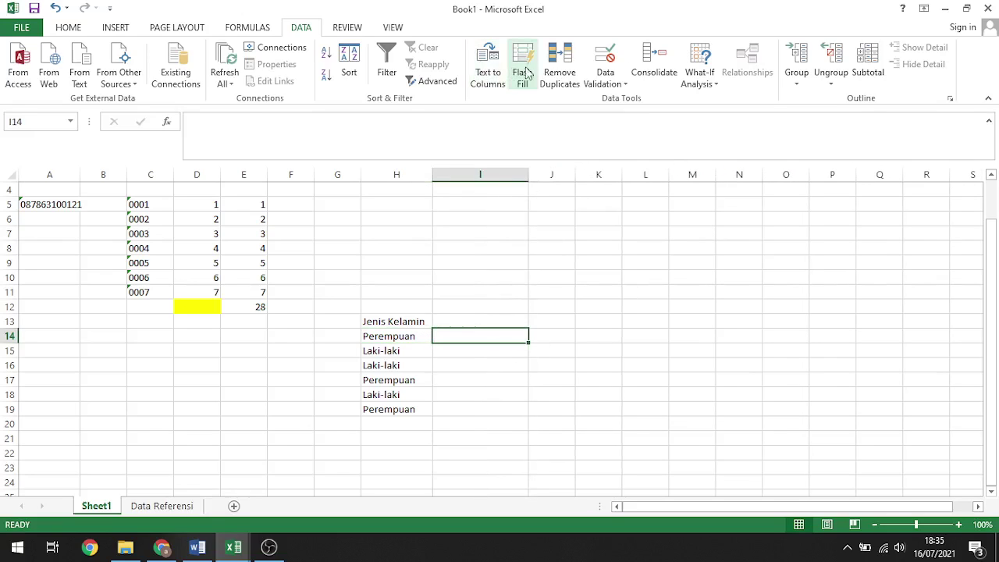
{"action": "left_click", "coordinate": [612, 84]}
{"action": "left_click", "coordinate": [637, 100]}
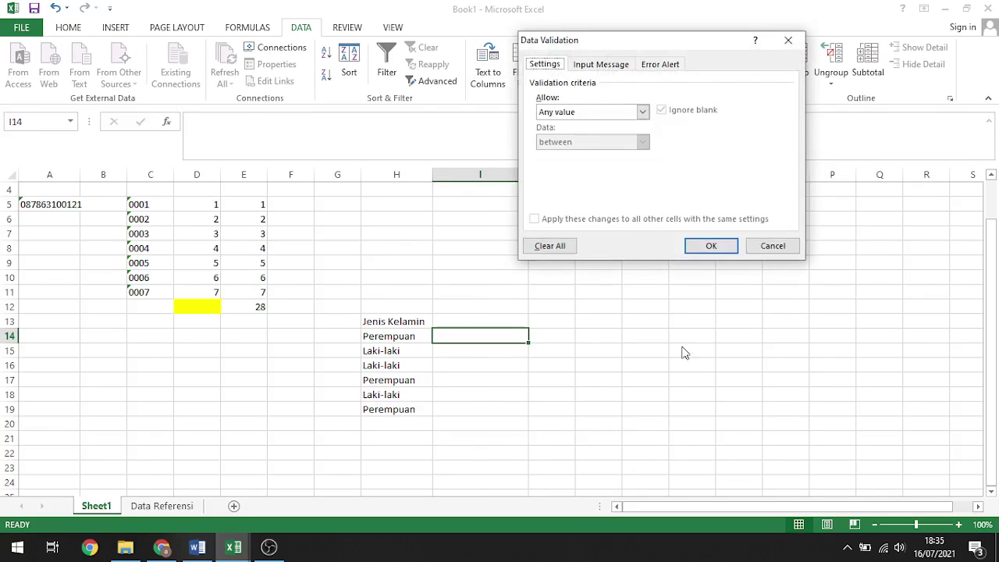
{"action": "left_click", "coordinate": [642, 111]}
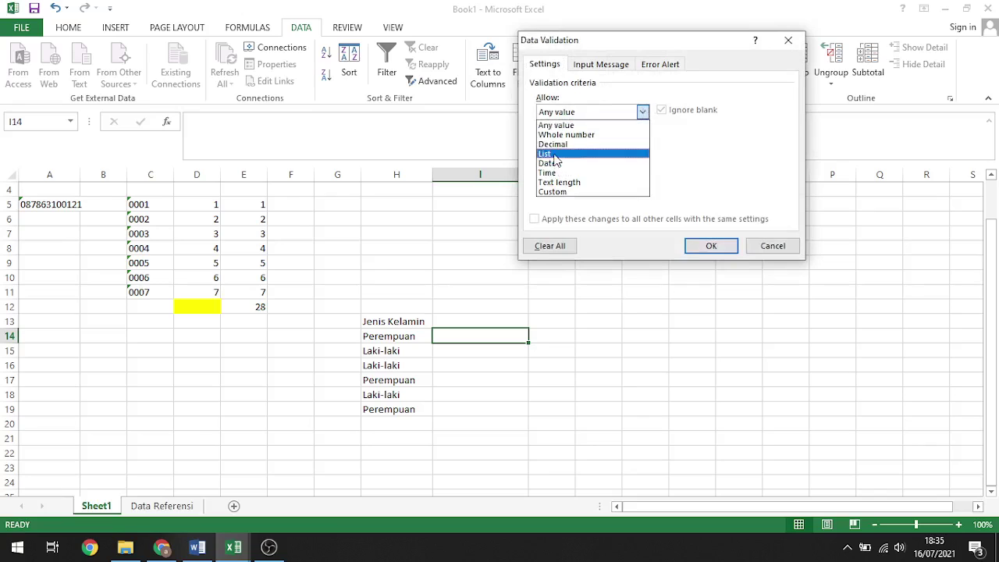
{"action": "left_click", "coordinate": [617, 154]}
{"action": "left_click", "coordinate": [727, 167]}
{"action": "left_click", "coordinate": [162, 506]}
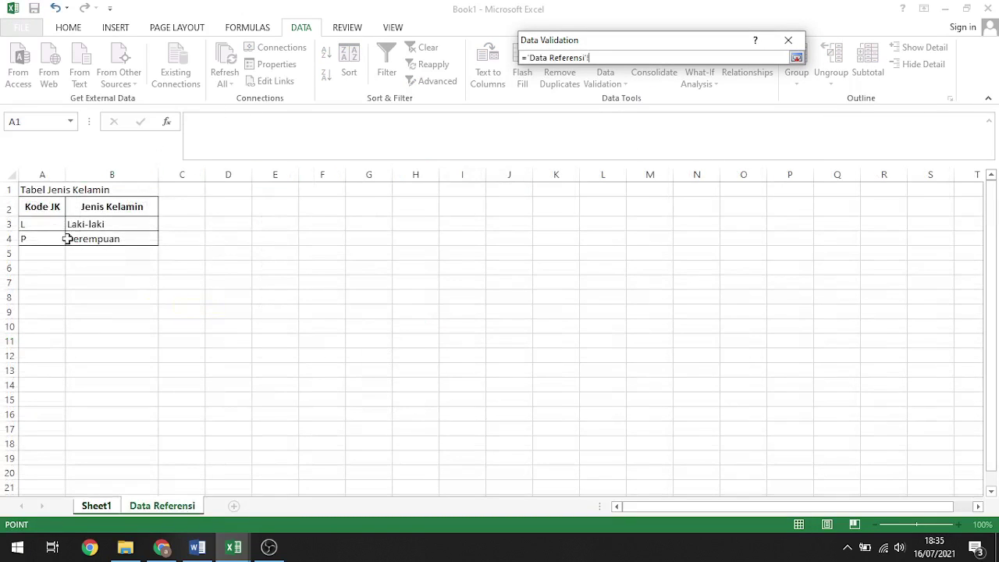
{"action": "left_click_drag", "start_coordinate": [81, 224], "coordinate": [133, 238]}
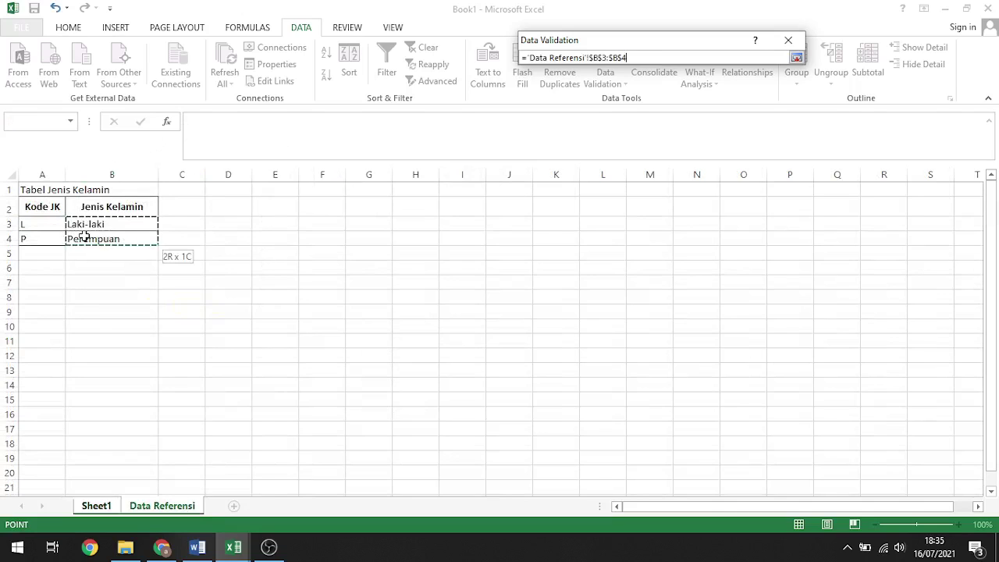
{"action": "key", "text": "Return"}
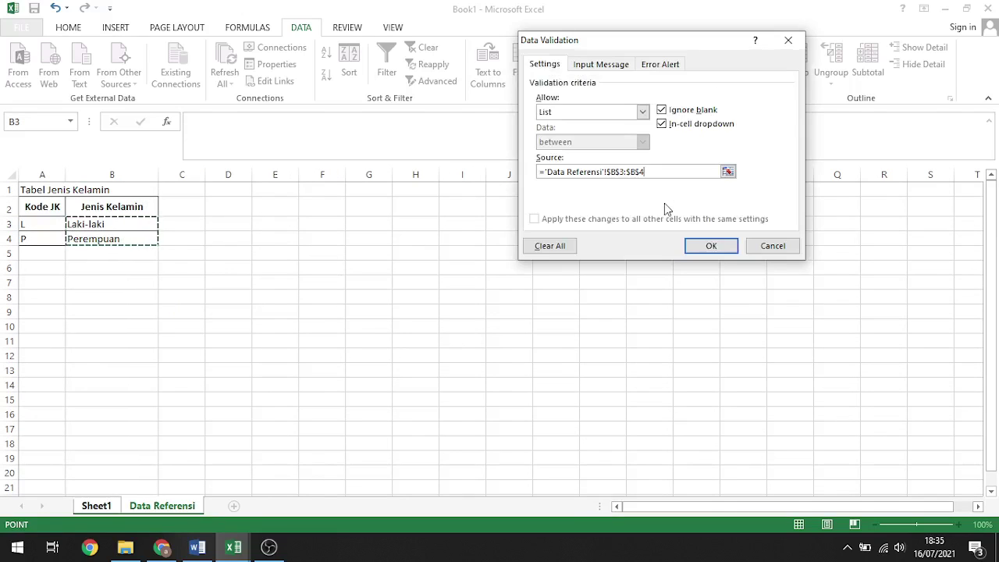
{"action": "left_click", "coordinate": [705, 245]}
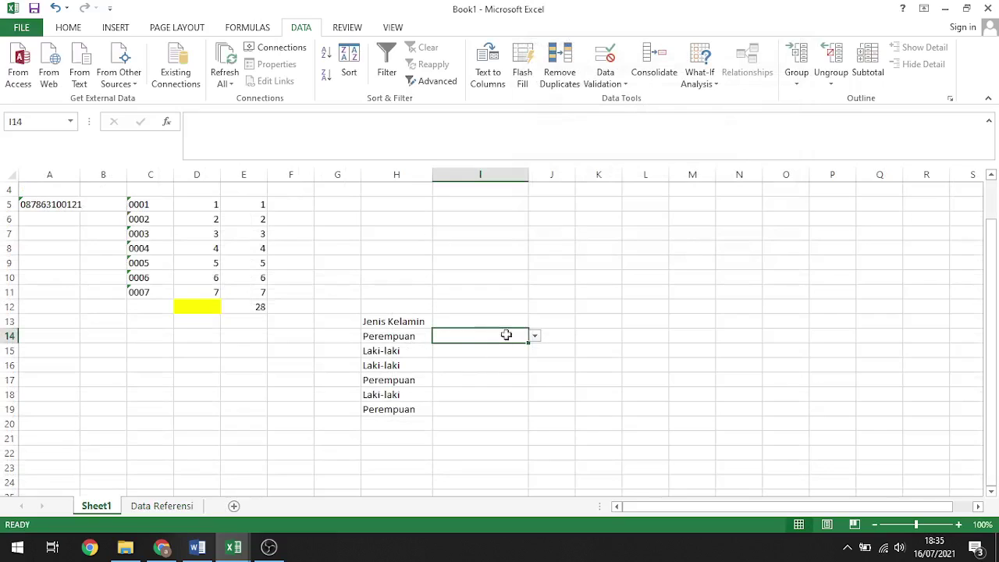
- Copy I14's drop-down list down column I and choose Perempuan in I14
{"action": "left_click", "coordinate": [535, 336]}
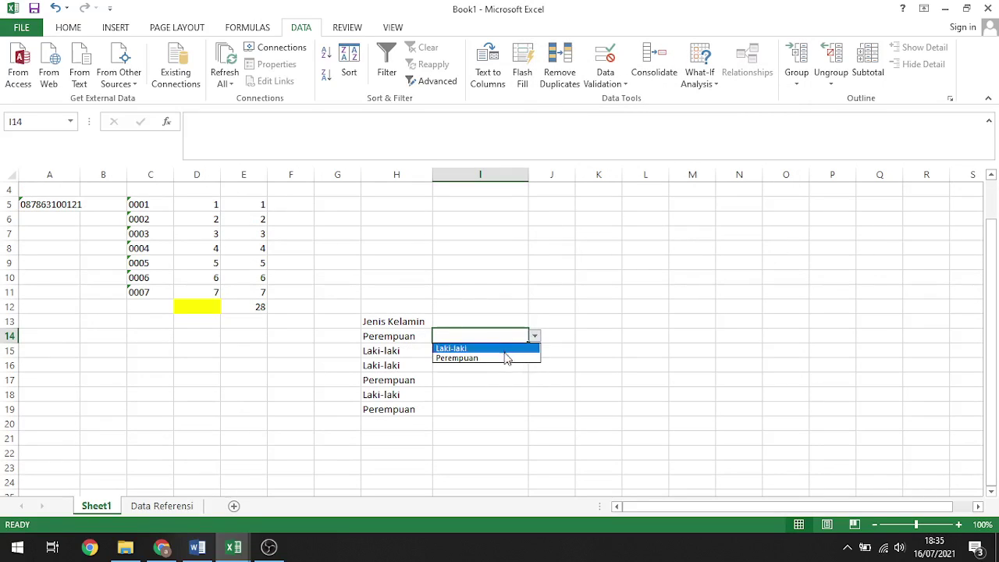
{"action": "left_click", "coordinate": [517, 339]}
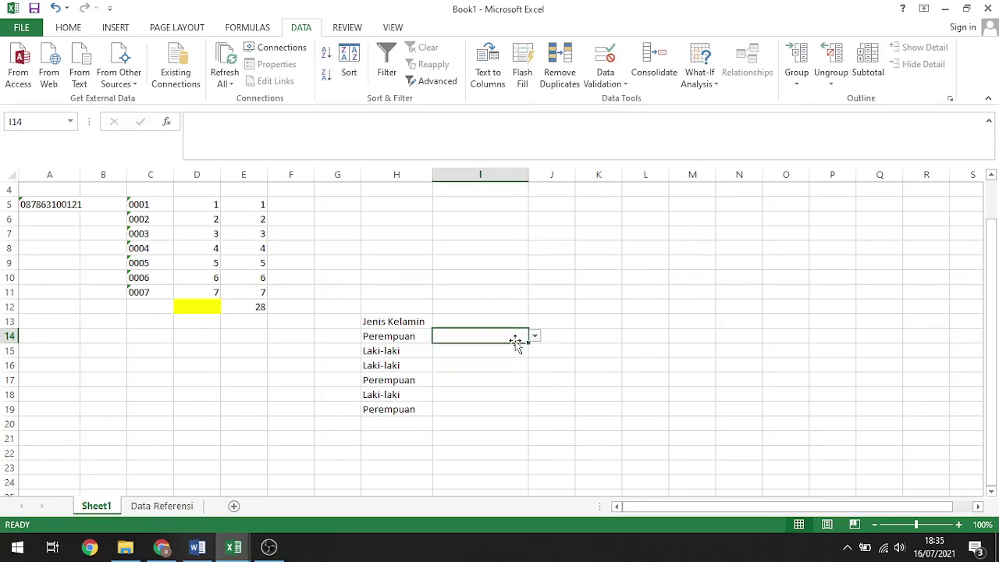
{"action": "mouse_move", "coordinate": [529, 342]}
{"action": "left_mouse_down"}
{"action": "mouse_move", "coordinate": [526, 416]}
{"action": "mouse_move", "coordinate": [578, 344]}
{"action": "left_mouse_up"}
{"action": "left_click", "coordinate": [517, 337]}
{"action": "left_click", "coordinate": [534, 336]}
{"action": "left_click", "coordinate": [534, 355]}
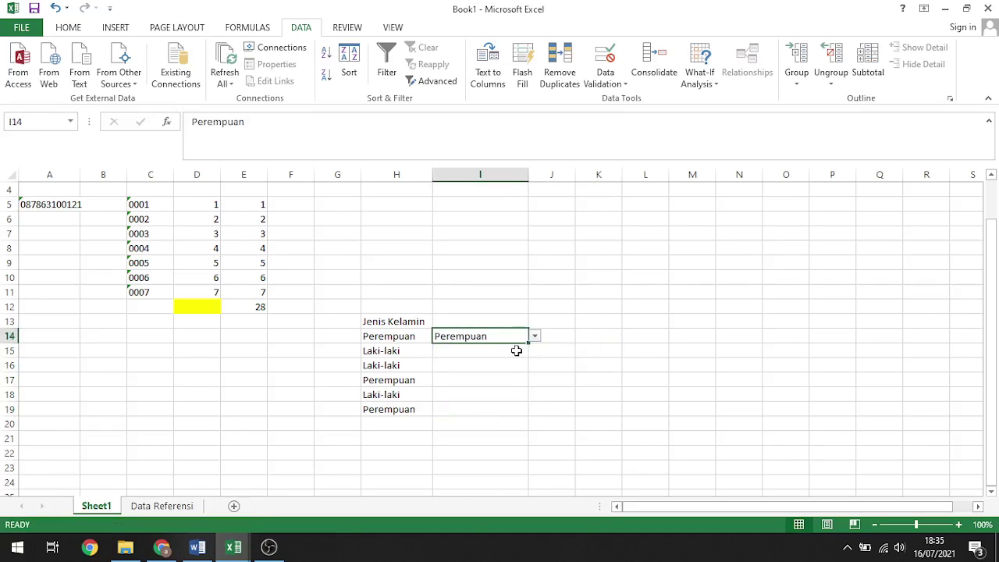
- Choose Laki-laki from the drop-down list in I15
{"action": "left_click", "coordinate": [517, 351]}
{"action": "left_click", "coordinate": [535, 351]}
{"action": "left_click", "coordinate": [503, 362]}
{"action": "left_click", "coordinate": [555, 380]}
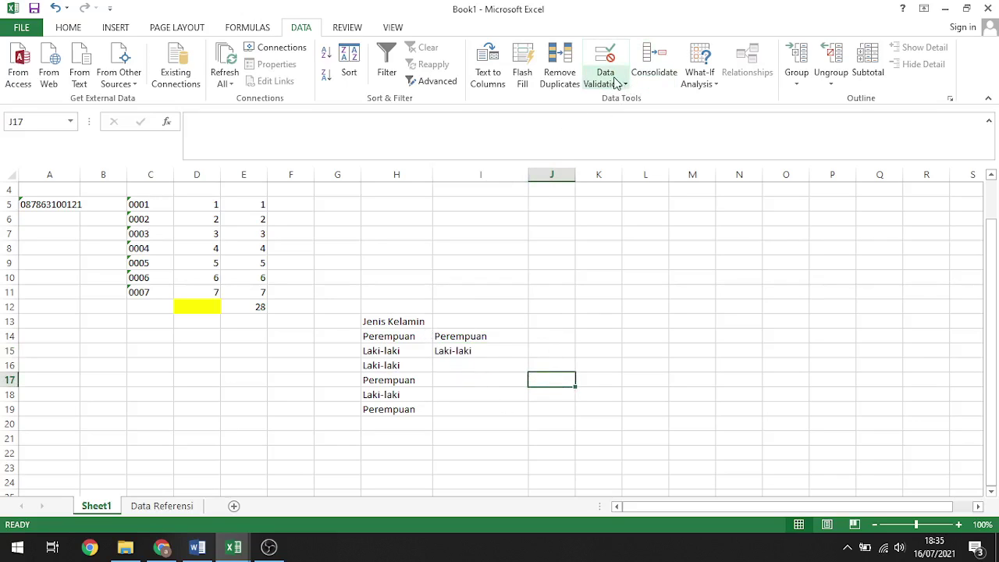
{"action": "left_click", "coordinate": [620, 395]}
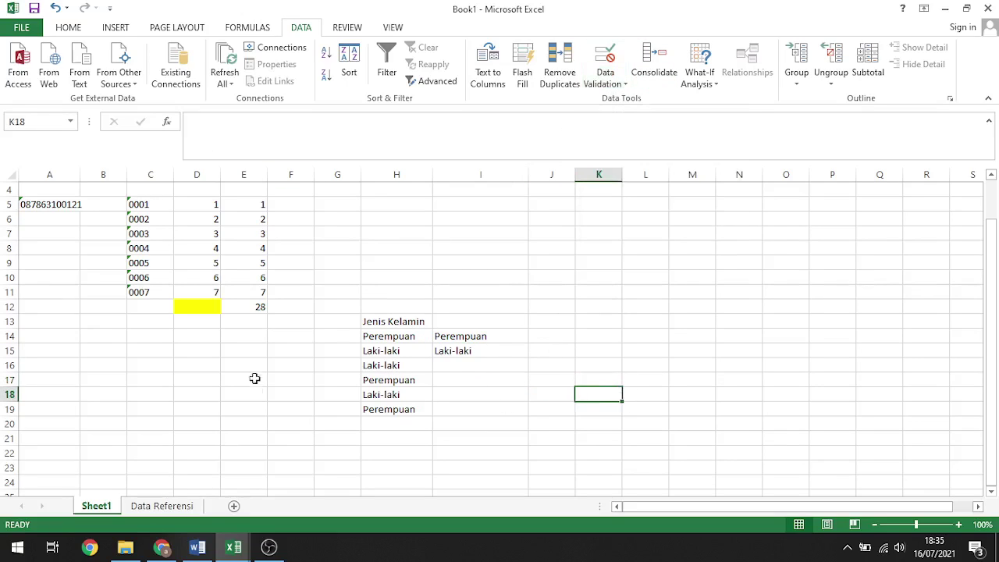
{"action": "left_click", "coordinate": [68, 28]}
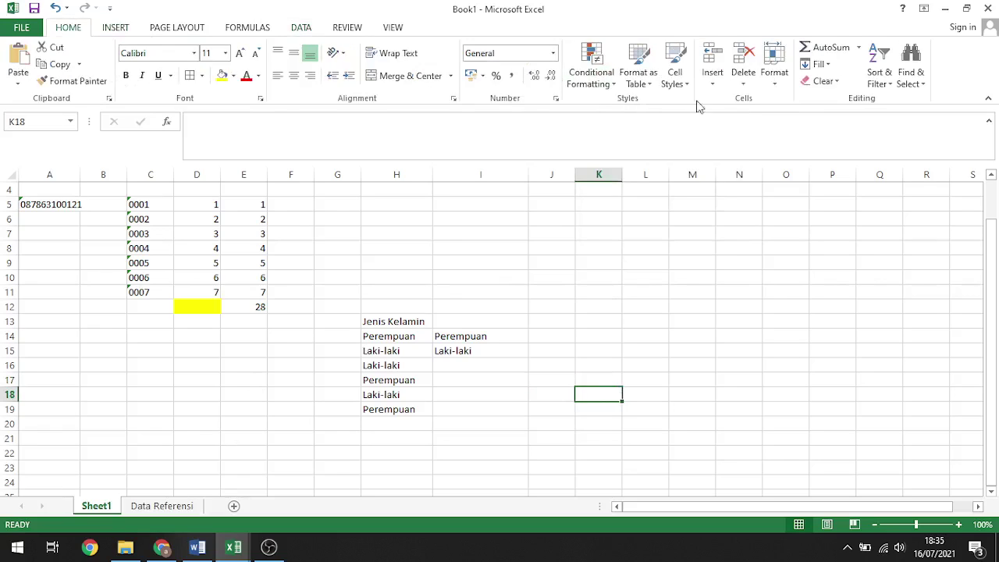
{"action": "left_click", "coordinate": [661, 321]}
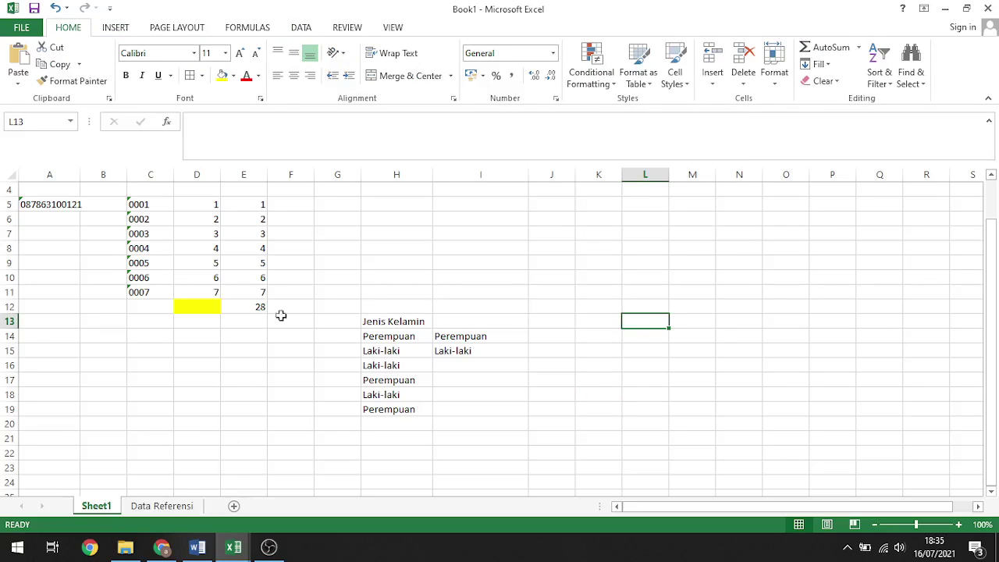
- Switch to Chrome, review the practice exercises on basic arithmetic, SUM, AVERAGE, MIN, MAX and IF, and return to the Excel workbook
{"action": "left_click", "coordinate": [162, 547]}
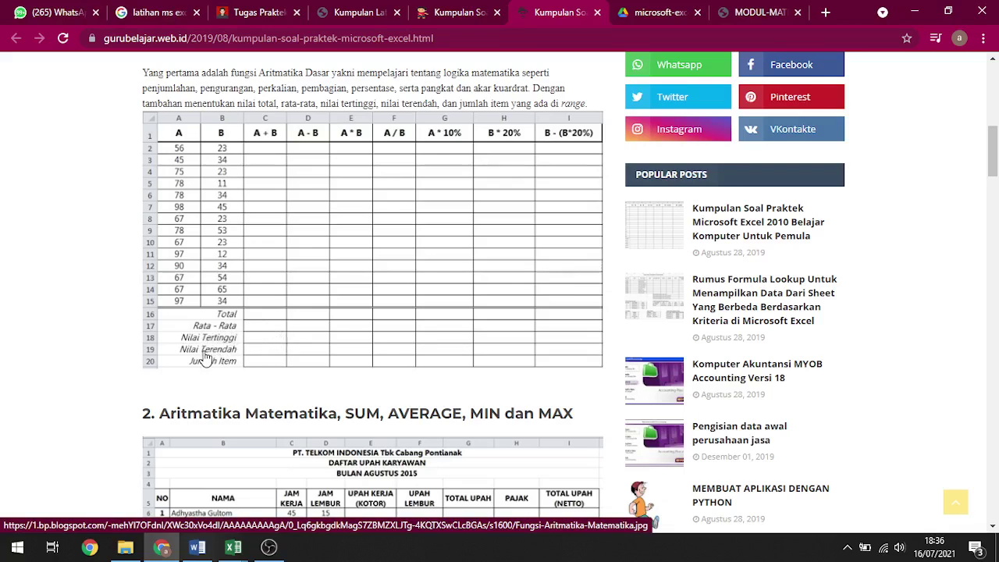
{"action": "scroll", "coordinate": [266, 348], "scroll_direction": "down", "scroll_amount": 2}
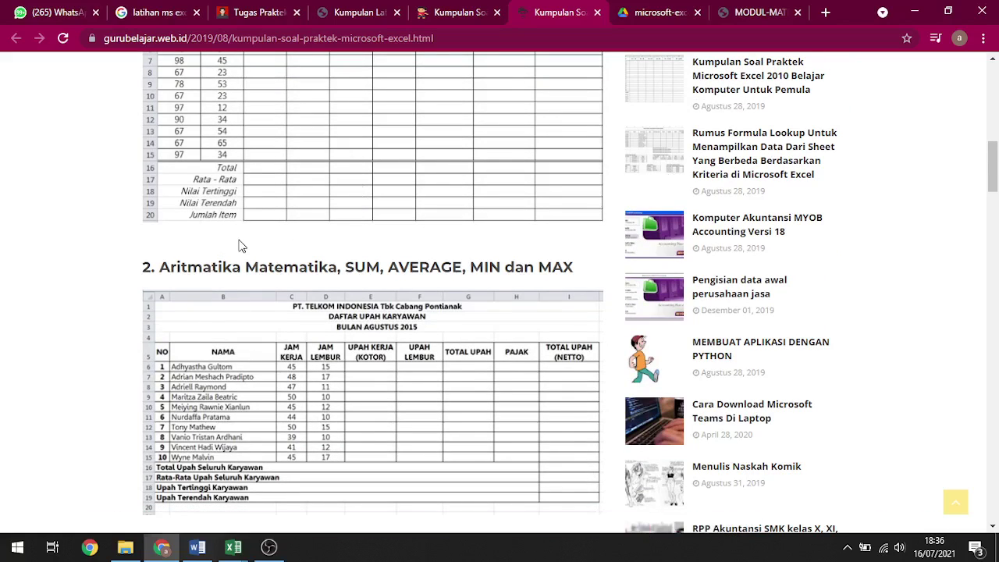
{"action": "scroll", "coordinate": [240, 247], "scroll_direction": "down", "scroll_amount": 1}
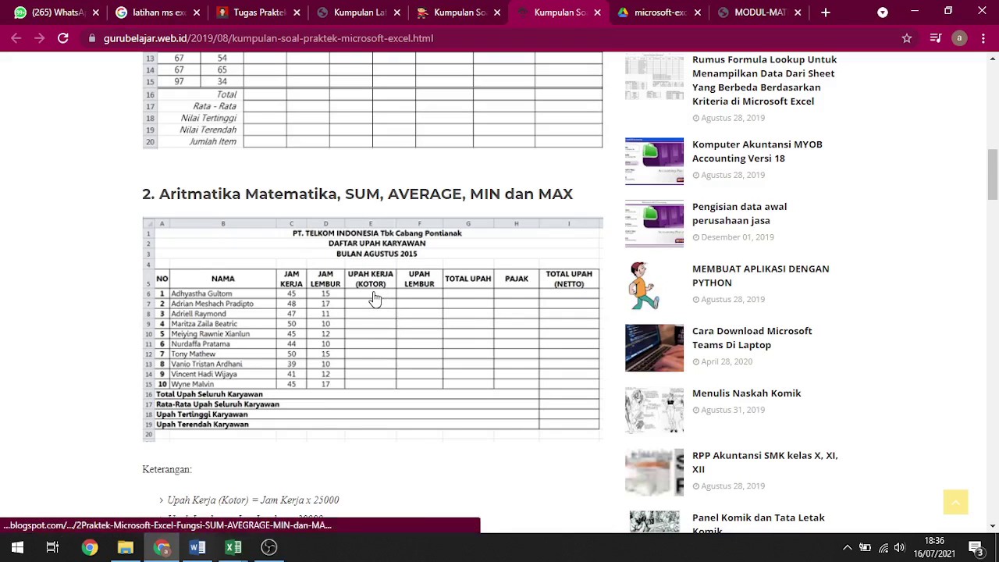
{"action": "scroll", "coordinate": [330, 357], "scroll_direction": "down", "scroll_amount": 1}
{"action": "scroll", "coordinate": [297, 472], "scroll_direction": "down", "scroll_amount": 1}
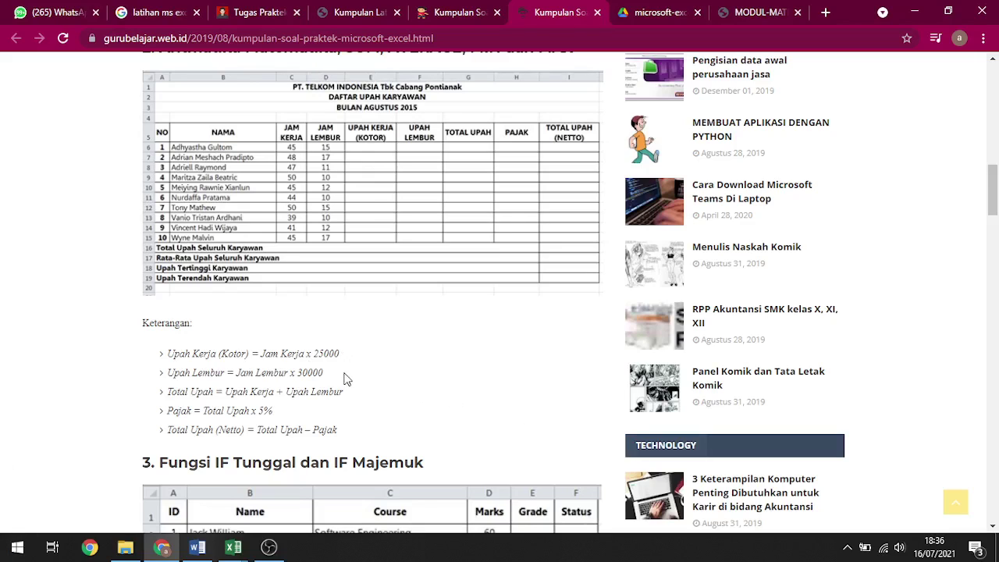
{"action": "scroll", "coordinate": [319, 373], "scroll_direction": "down", "scroll_amount": 3}
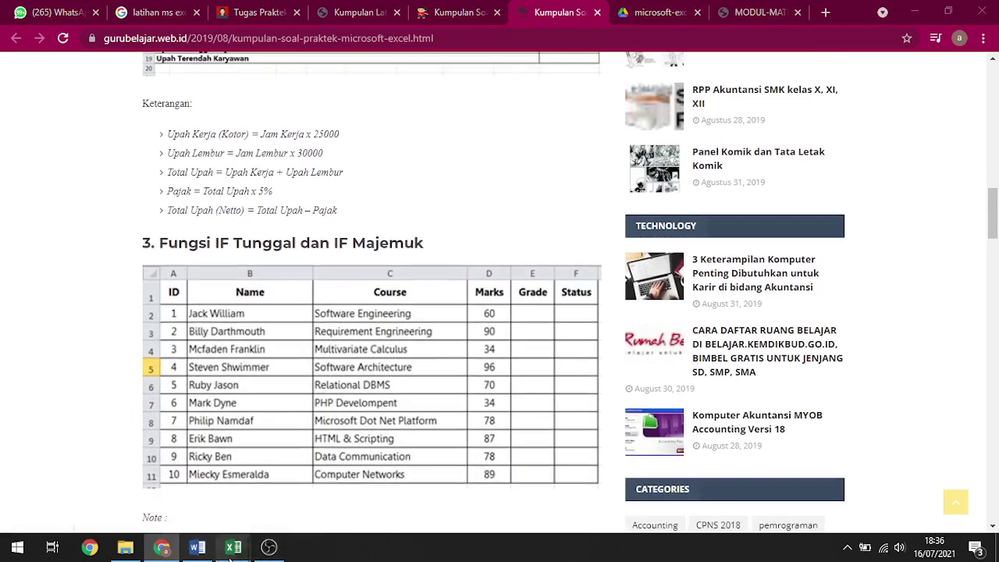
{"action": "mouse_move", "coordinate": [233, 546]}
{"action": "left_click", "coordinate": [289, 491]}
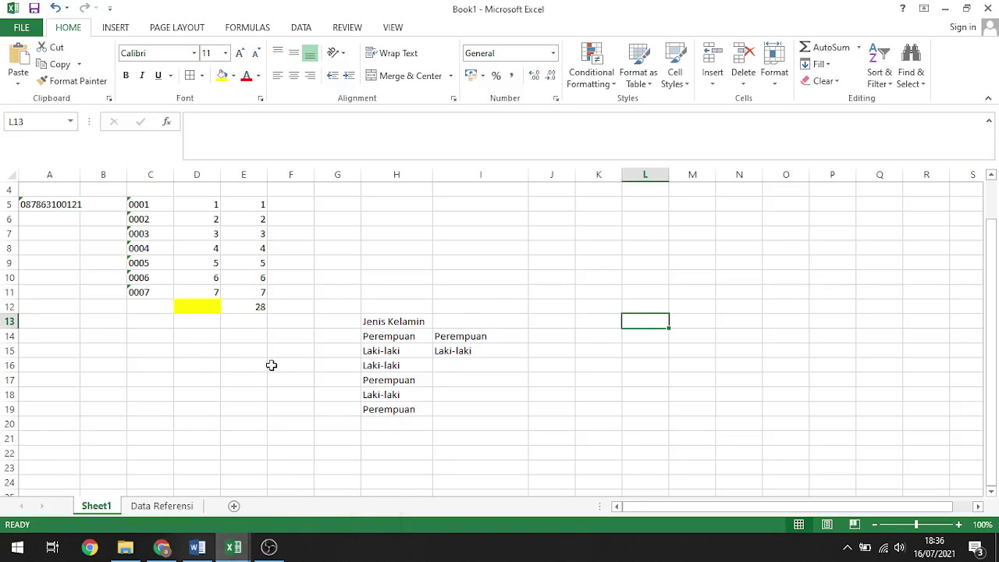
{"action": "left_click", "coordinate": [188, 365]}
{"action": "left_click", "coordinate": [156, 341]}
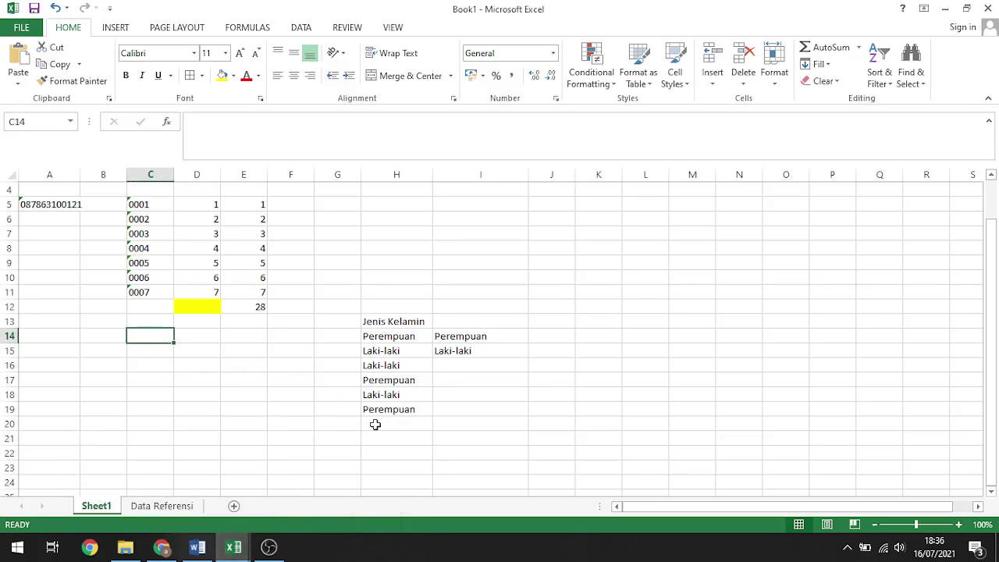
{"action": "left_click", "coordinate": [373, 424]}
{"action": "type", "text": "="}
{"action": "key", "text": "Escape"}
{"action": "key", "text": "Left"}
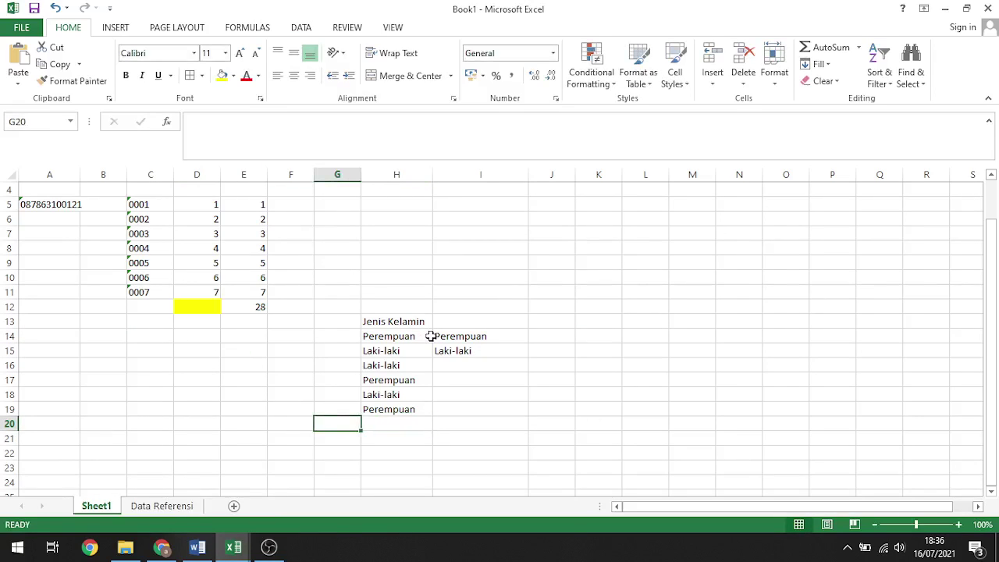
- Enter the label "Jumlah Jenis Kelamin Laki-laki" in cell F20
{"action": "key", "text": "Left"}
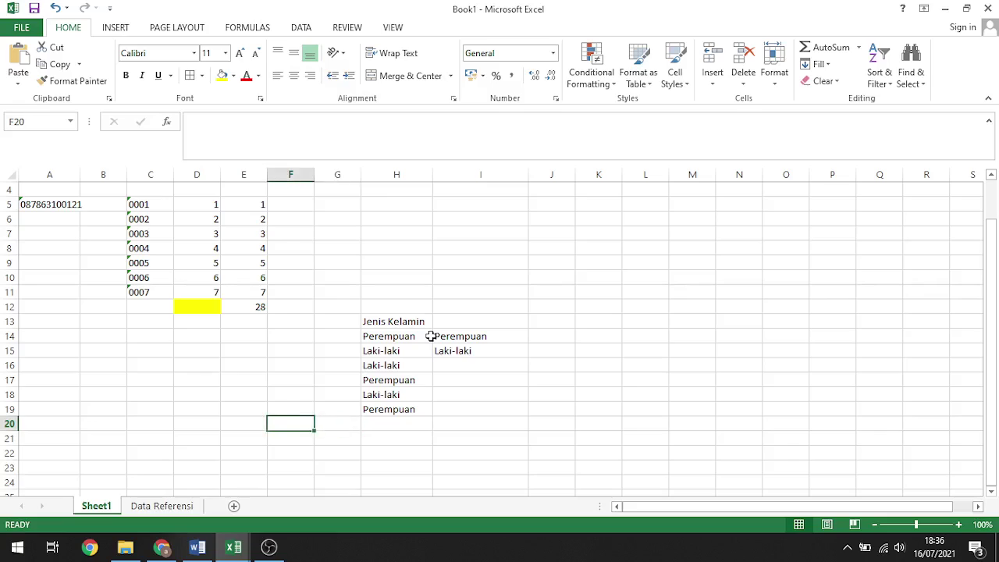
{"action": "type", "text": "Jum"}
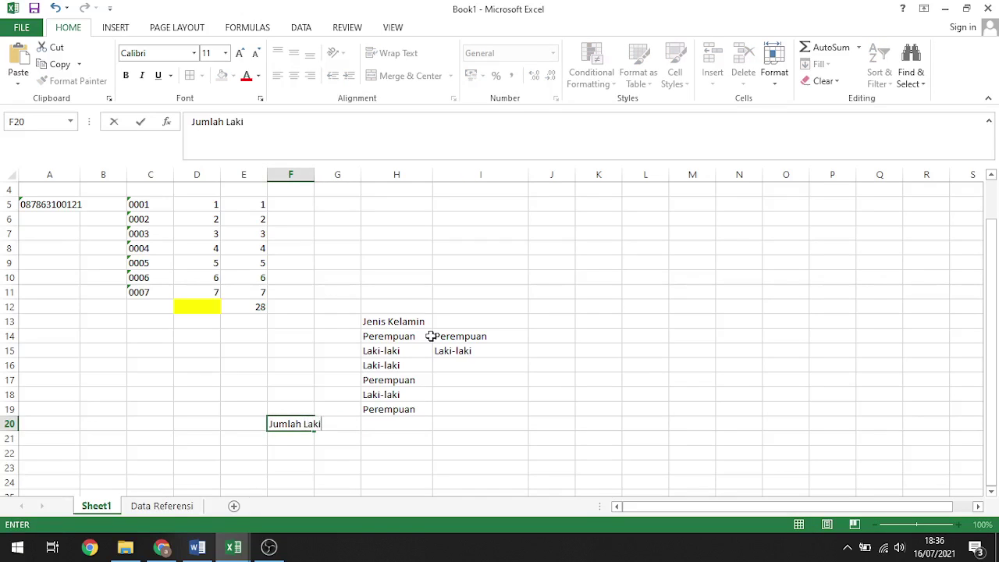
{"action": "type", "text": "lah Jenis Kelamin Laku"}
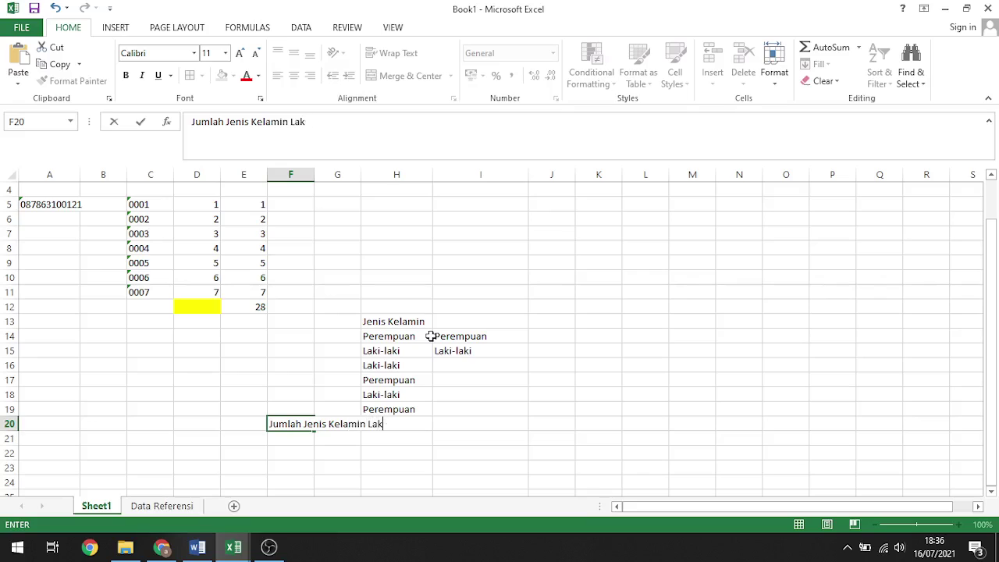
{"action": "key", "text": "Return"}
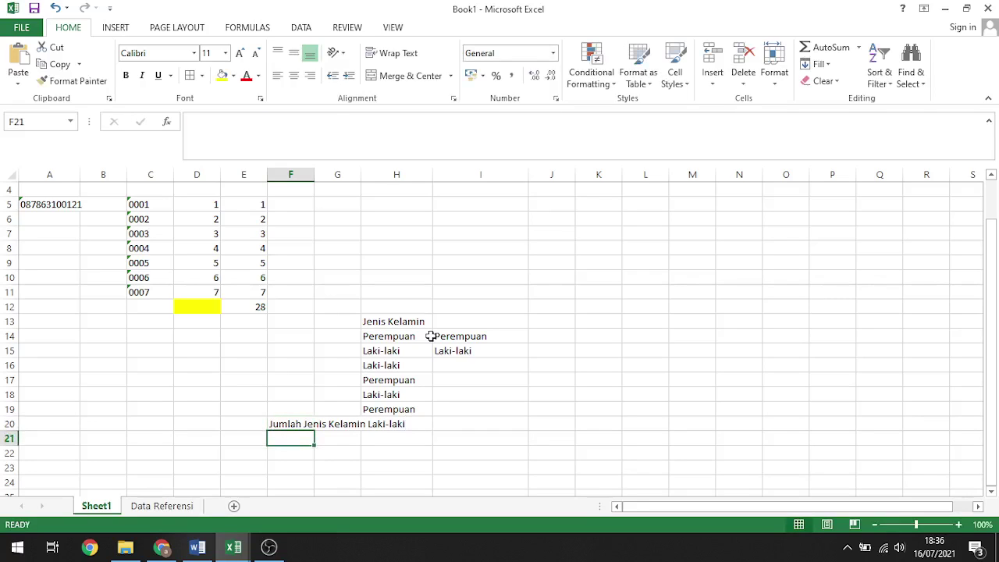
- Fill the F20 label down to F21 and reword the copy as "Jumlah Jenis Kelamin Perempuan"
{"action": "left_click", "coordinate": [277, 426]}
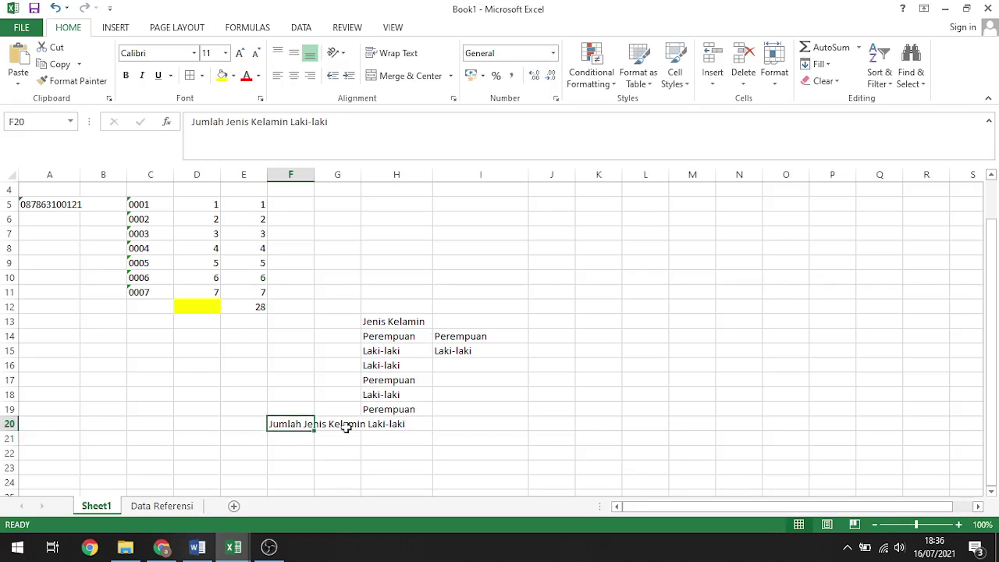
{"action": "left_click_drag", "start_coordinate": [313, 431], "coordinate": [315, 444]}
{"action": "left_click", "coordinate": [311, 441]}
{"action": "left_click_drag", "start_coordinate": [336, 123], "coordinate": [301, 124]}
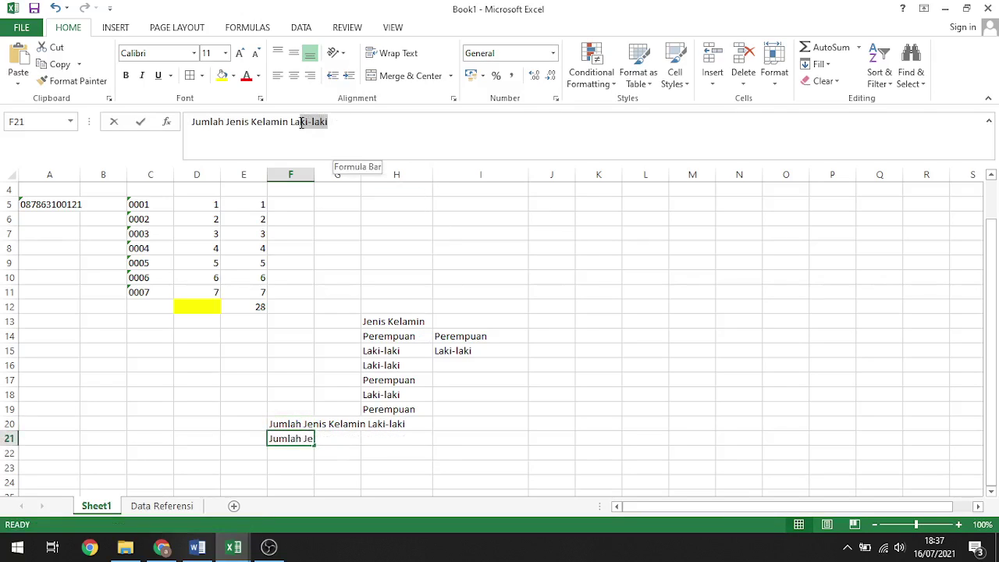
{"action": "type", "text": "PErempuan"}
{"action": "key", "text": "Return"}
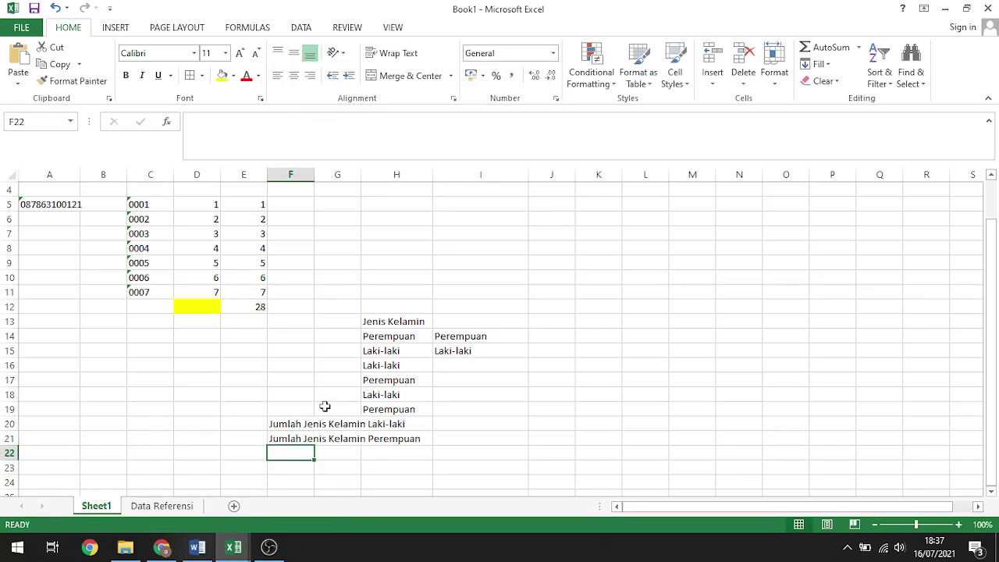
- Merge E20:F20 and E21:F21 with Merge & Center and left-align the two labels
{"action": "left_click_drag", "start_coordinate": [283, 423], "coordinate": [231, 422]}
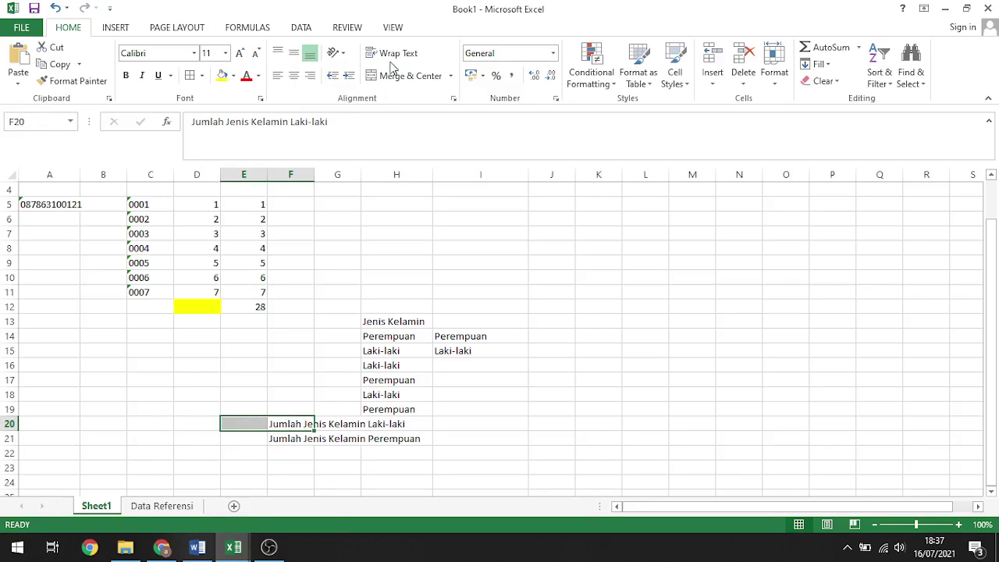
{"action": "left_click", "coordinate": [407, 76]}
{"action": "left_click_drag", "start_coordinate": [297, 439], "coordinate": [341, 424]}
{"action": "left_click", "coordinate": [394, 76]}
{"action": "left_click", "coordinate": [277, 76]}
- Toggle Merge & Center off for the labels across E20:G20 and E21:G21, and widen column G to fit them
{"action": "left_click", "coordinate": [412, 421]}
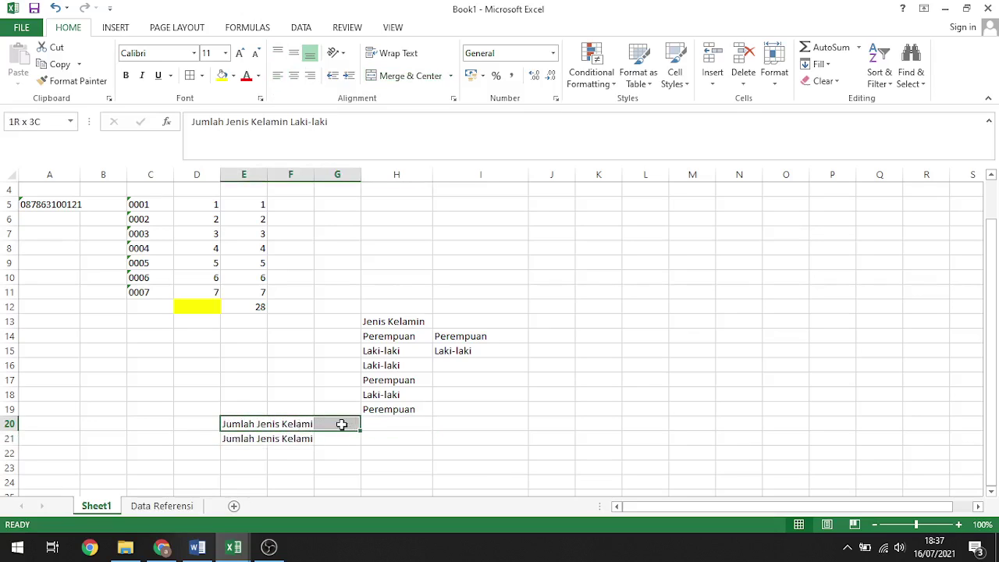
{"action": "left_click", "coordinate": [377, 78]}
{"action": "left_click", "coordinate": [301, 441]}
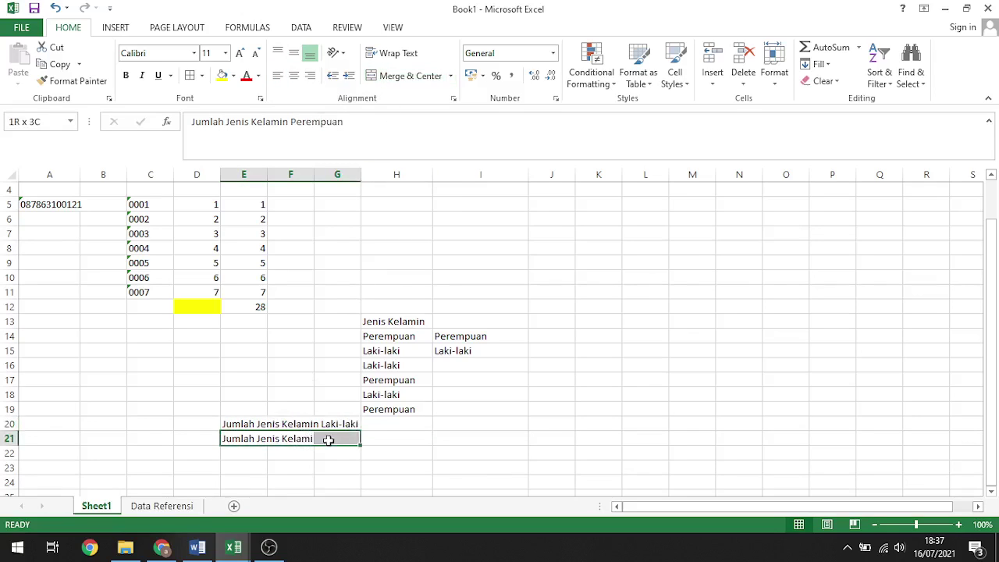
{"action": "left_click", "coordinate": [394, 75]}
{"action": "left_click", "coordinate": [403, 429]}
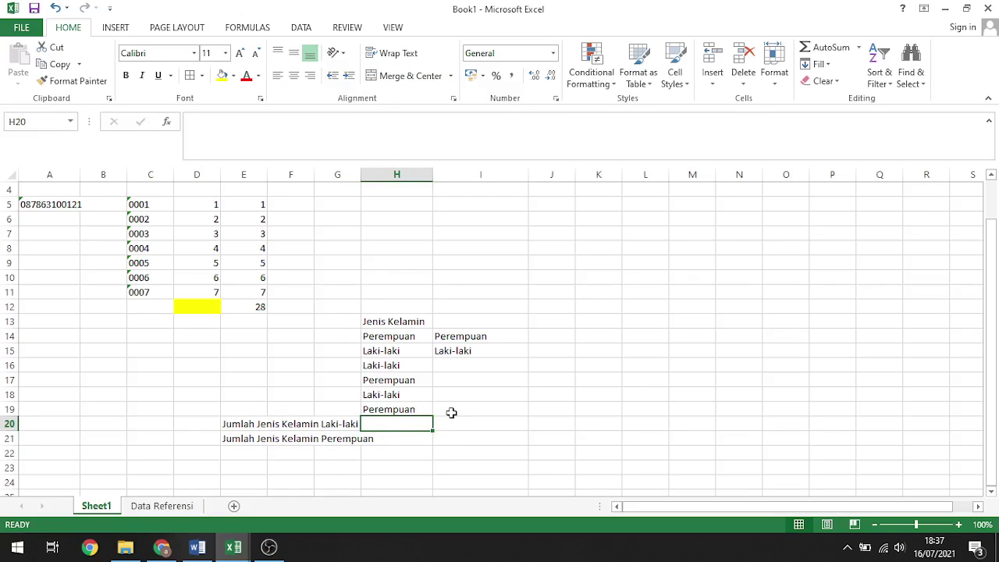
{"action": "left_click_drag", "start_coordinate": [360, 174], "coordinate": [402, 174]}
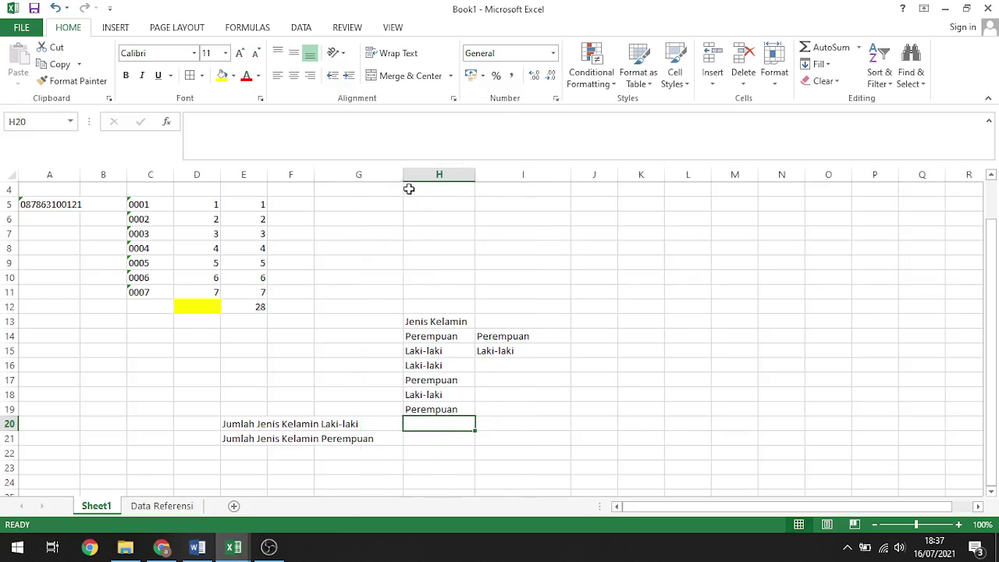
- Start a COUNTA formula in H20 with H14 as its first value
{"action": "type", "text": "="}
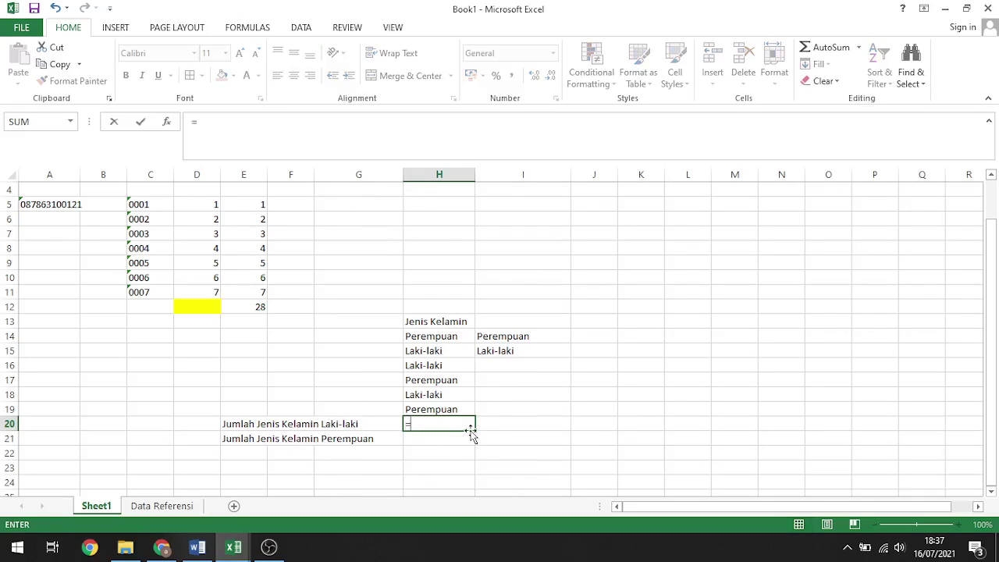
{"action": "type", "text": "cou"}
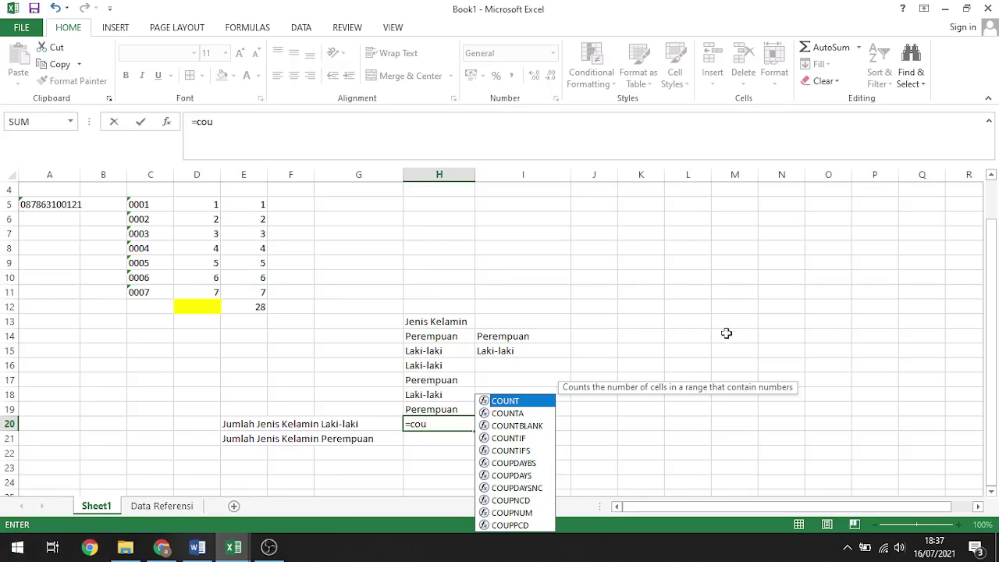
{"action": "double_click", "coordinate": [511, 414]}
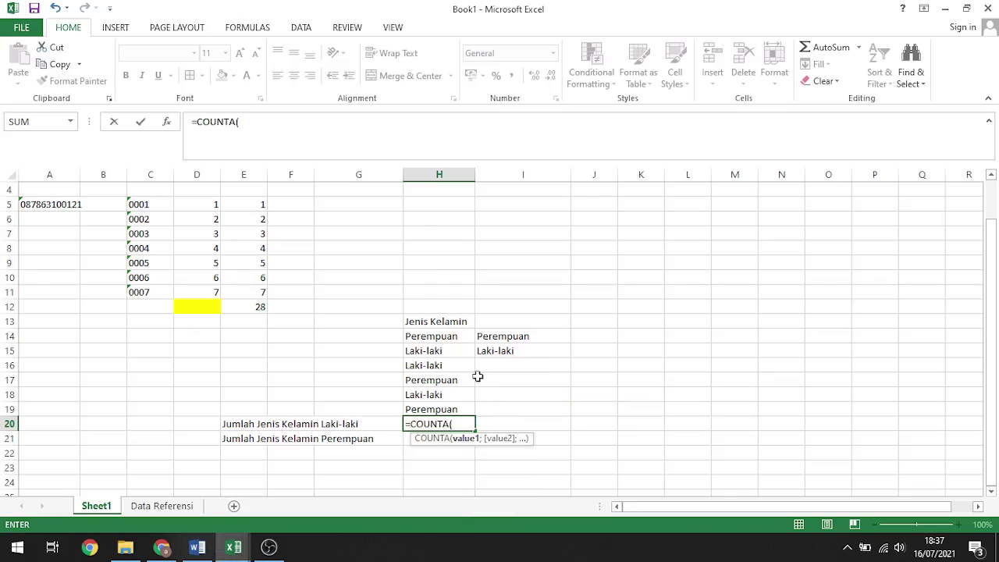
{"action": "left_click", "coordinate": [439, 336]}
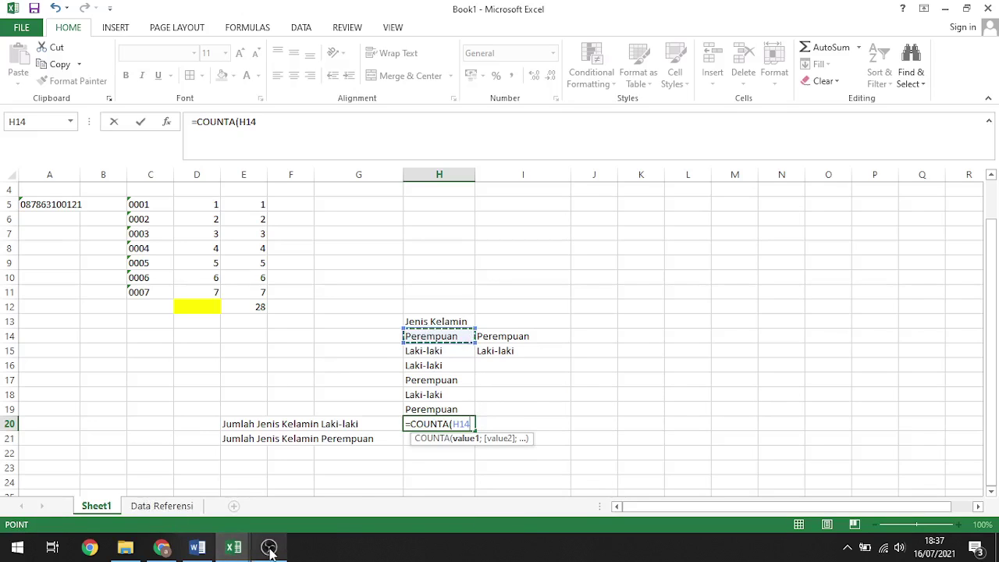